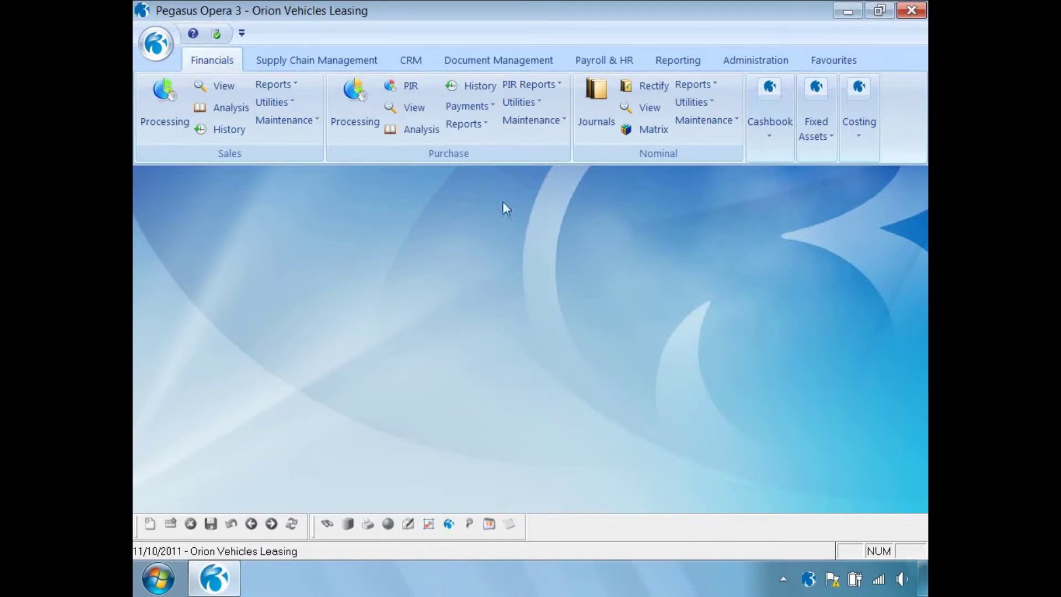
Start a new stock landed cost group with code F100 and description Freight.
click(325, 61)
click(808, 102)
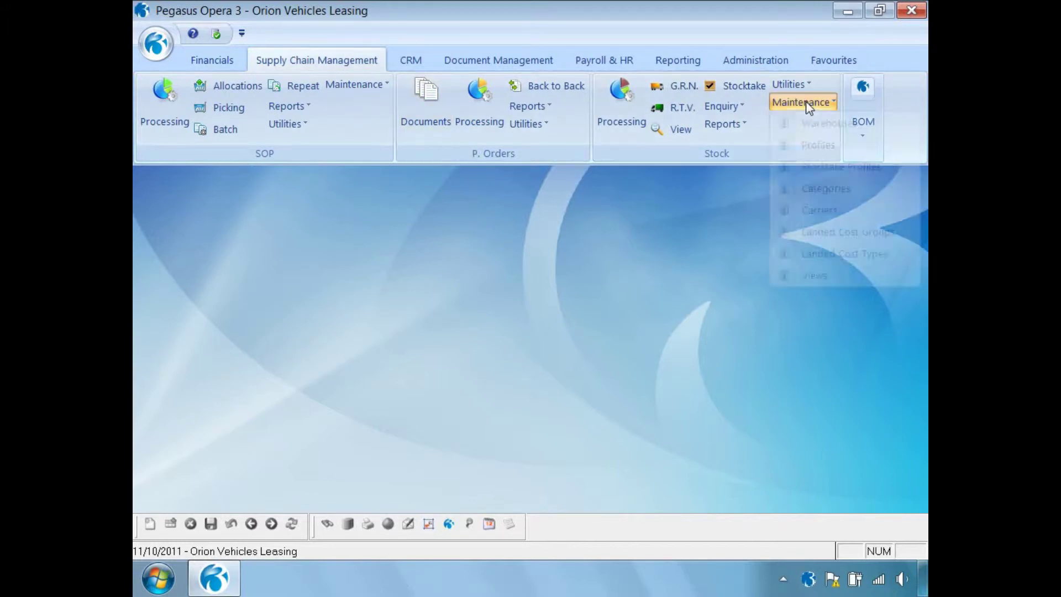
click(836, 233)
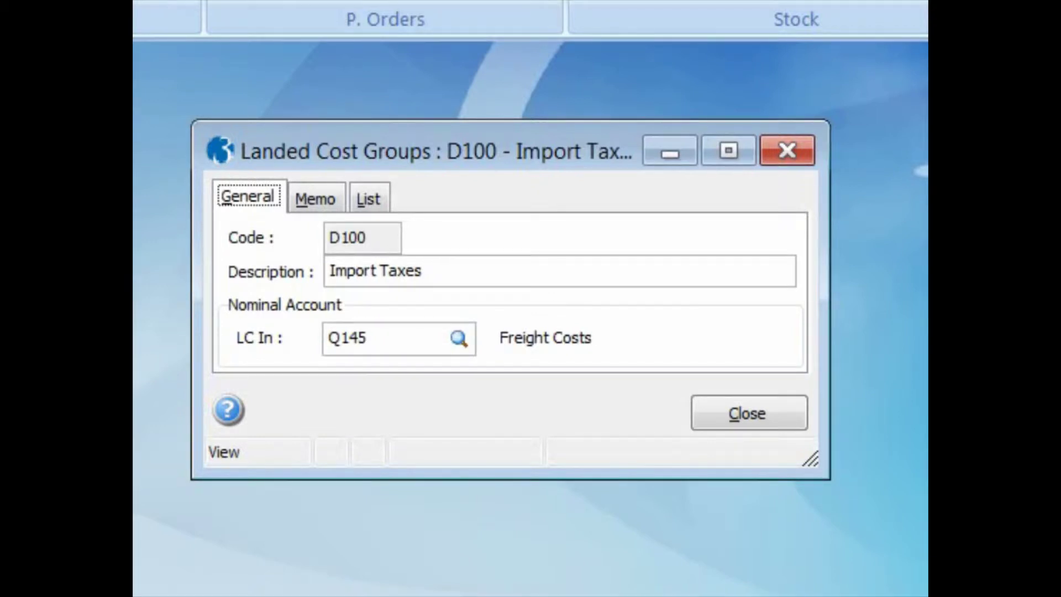
key(ctrl+n)
text(F100)
key(Tab)
text(Freight)
key(Tab)
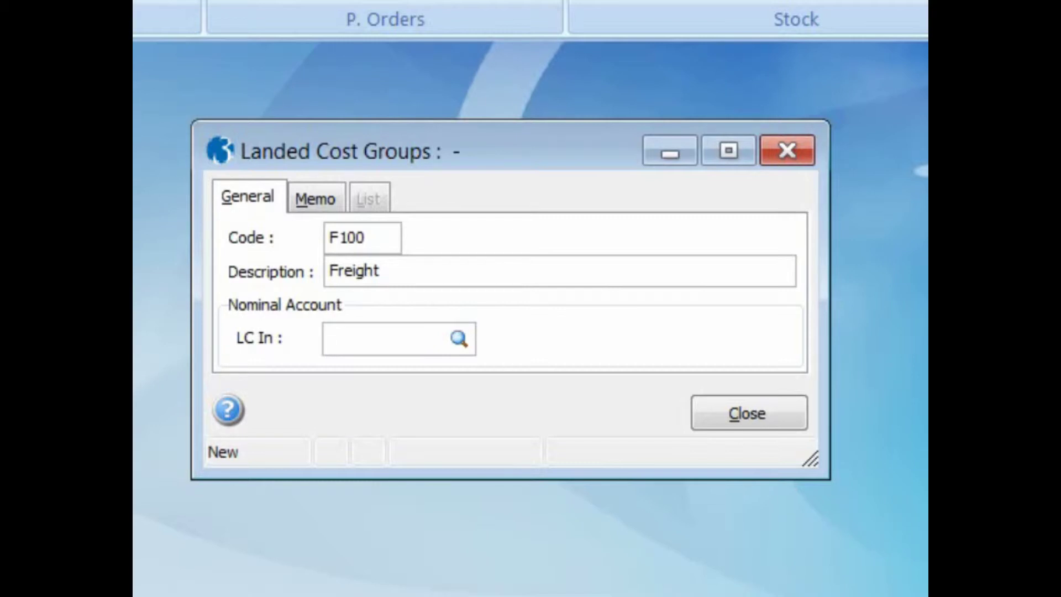
Assign nominal account Q145 Freight Costs to the group's LC In, then save the group and review the group list.
text(Q)
key(Return)
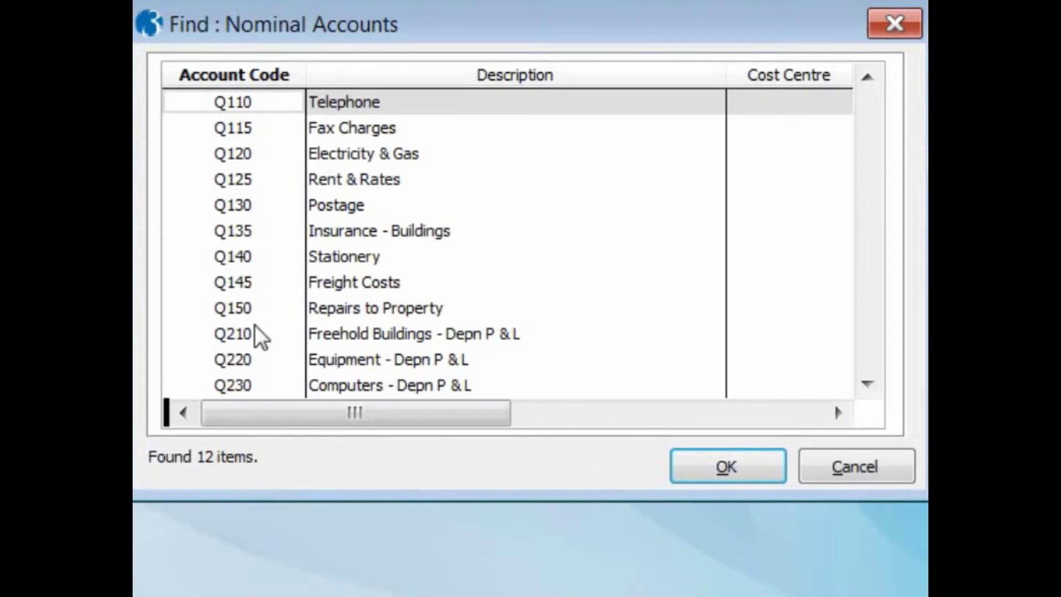
click(256, 283)
click(697, 469)
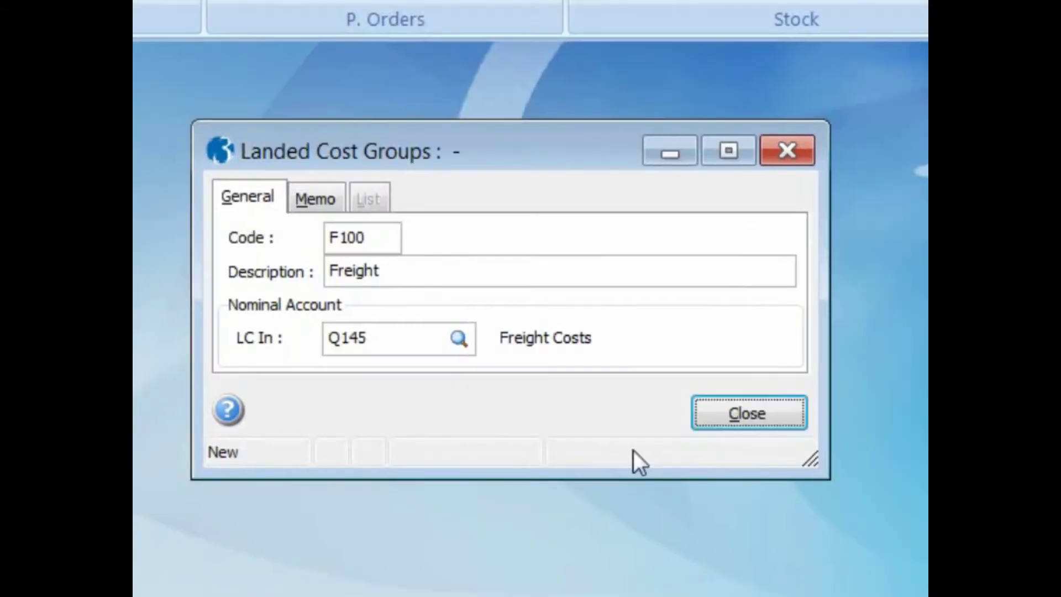
key(ctrl+s)
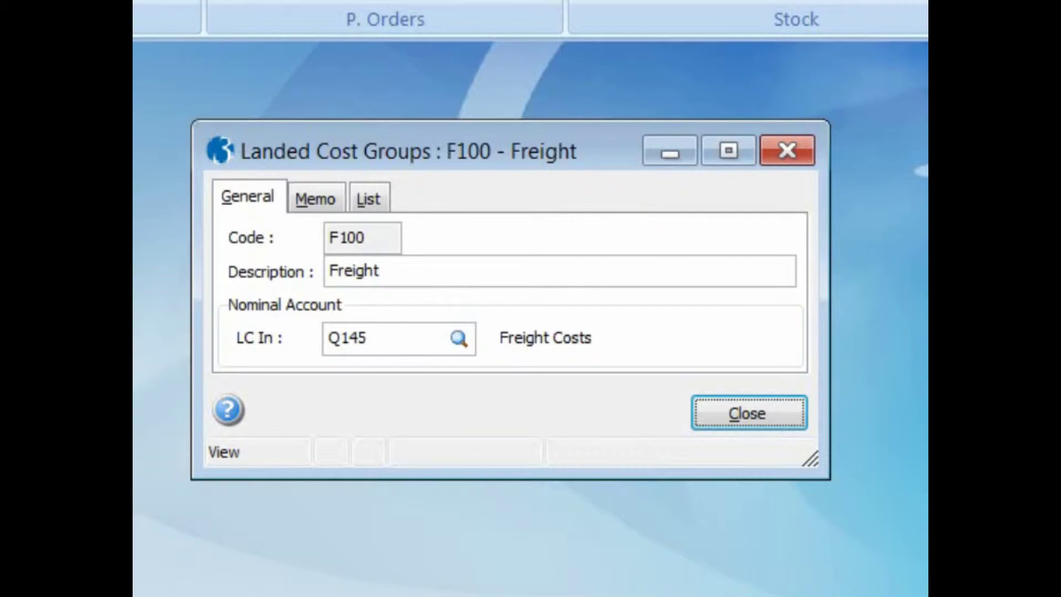
click(379, 197)
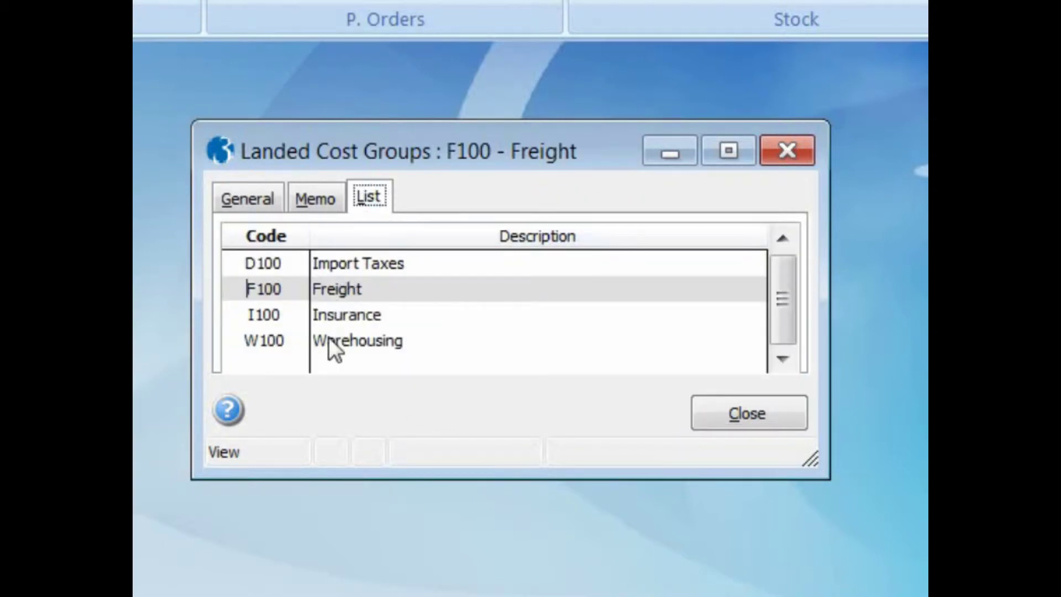
click(693, 428)
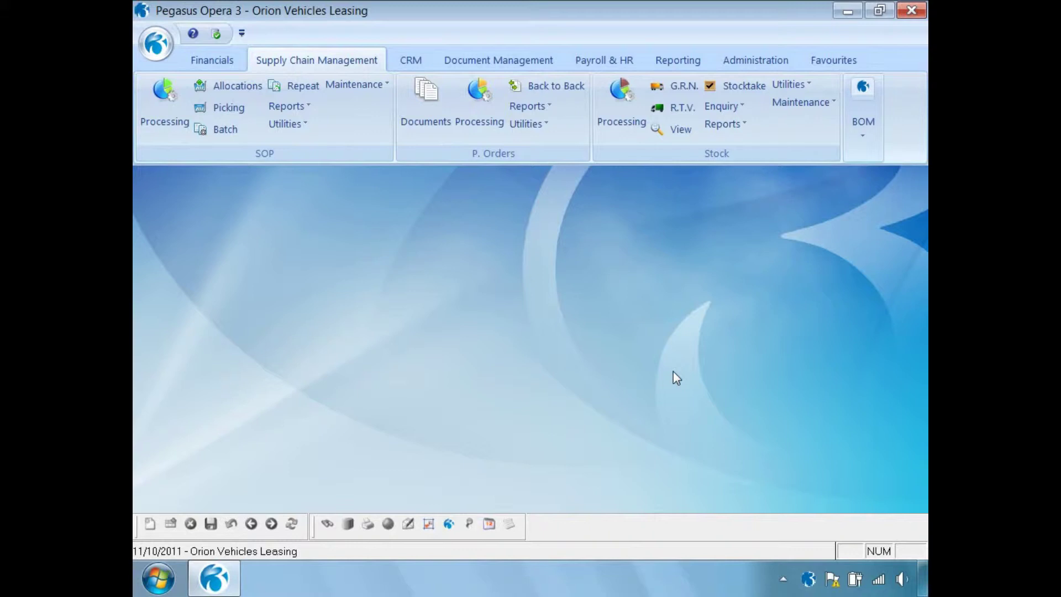
Start a new landed cost type with code T001 and description Sea Transport, assigned to the Freight group F100.
click(809, 105)
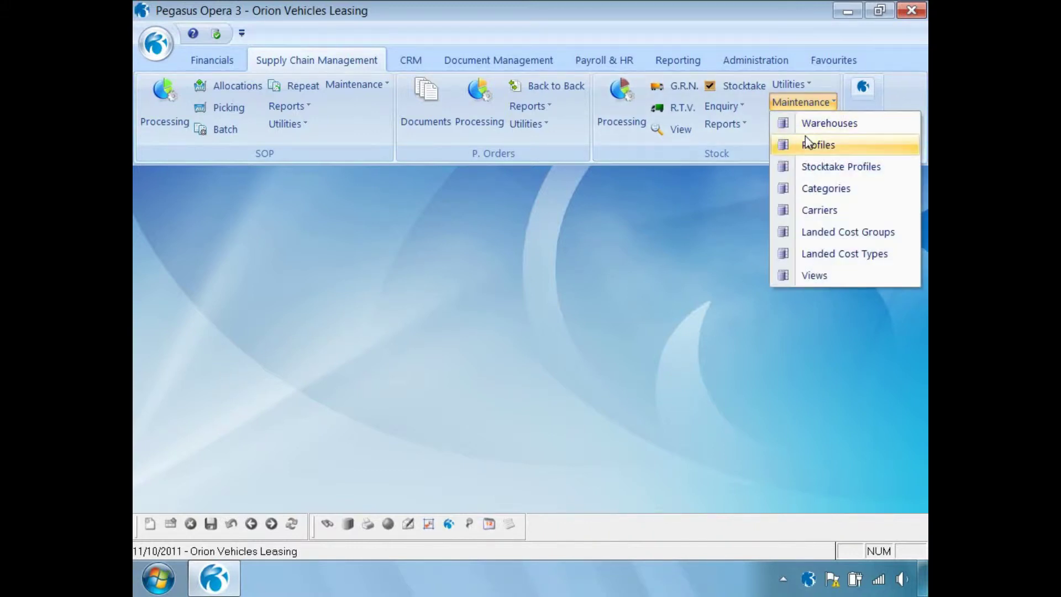
click(822, 255)
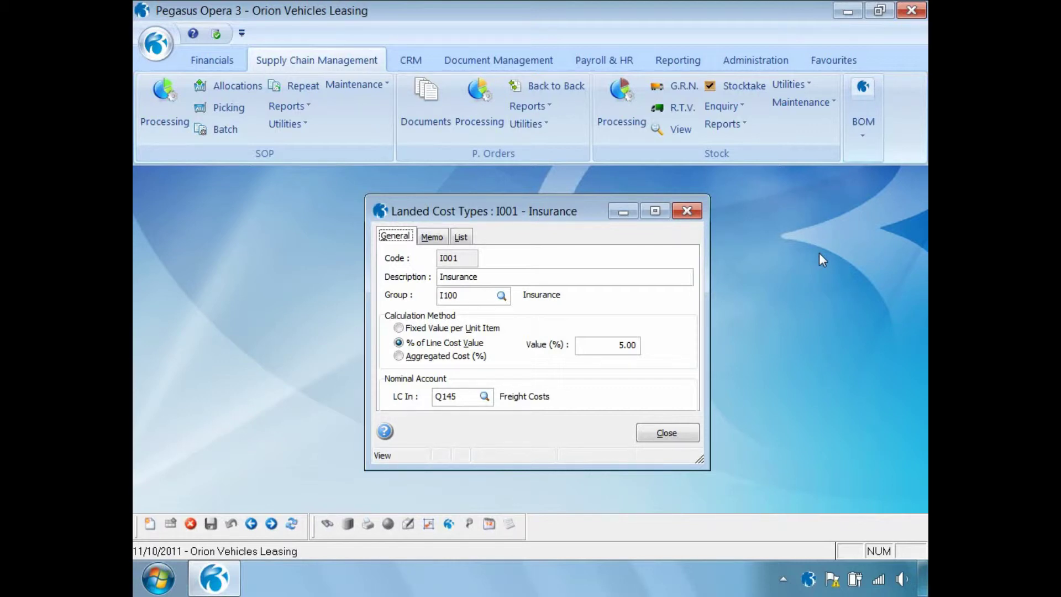
click(150, 523)
text(T001)
key(Tab)
text(Sea Transport)
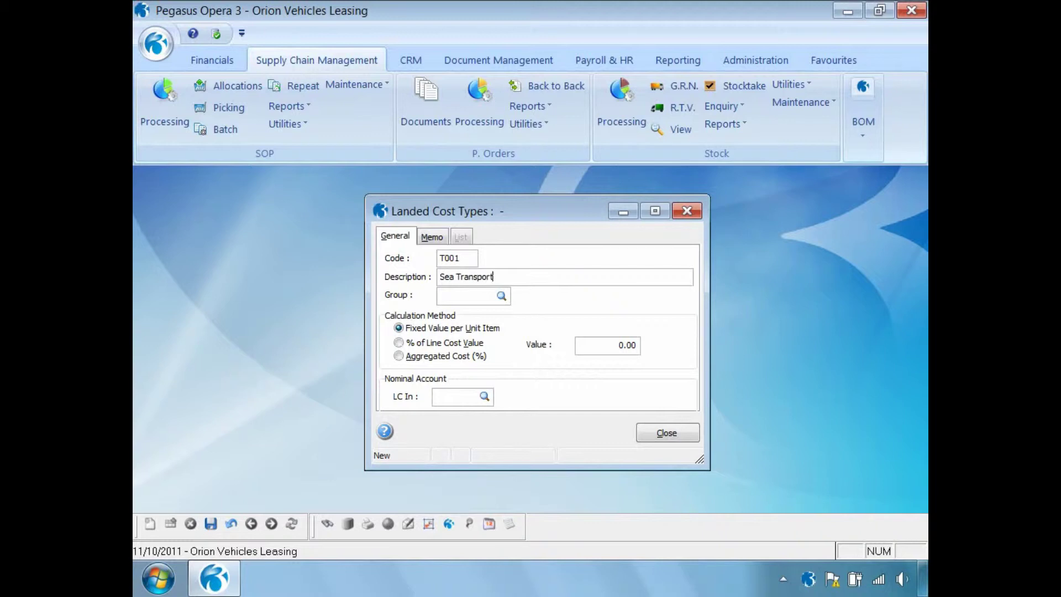
key(Tab)
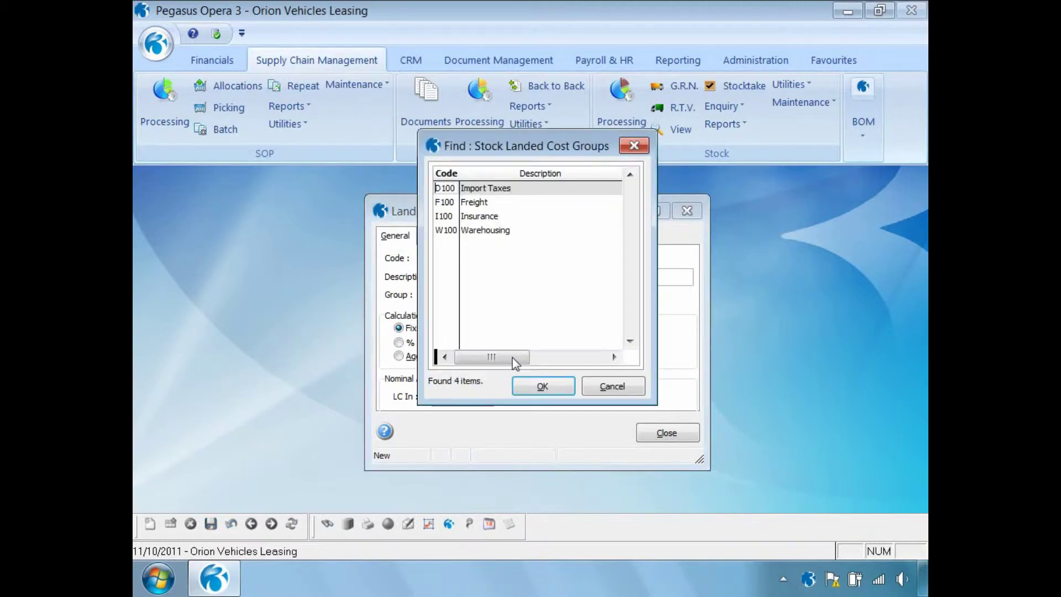
click(468, 202)
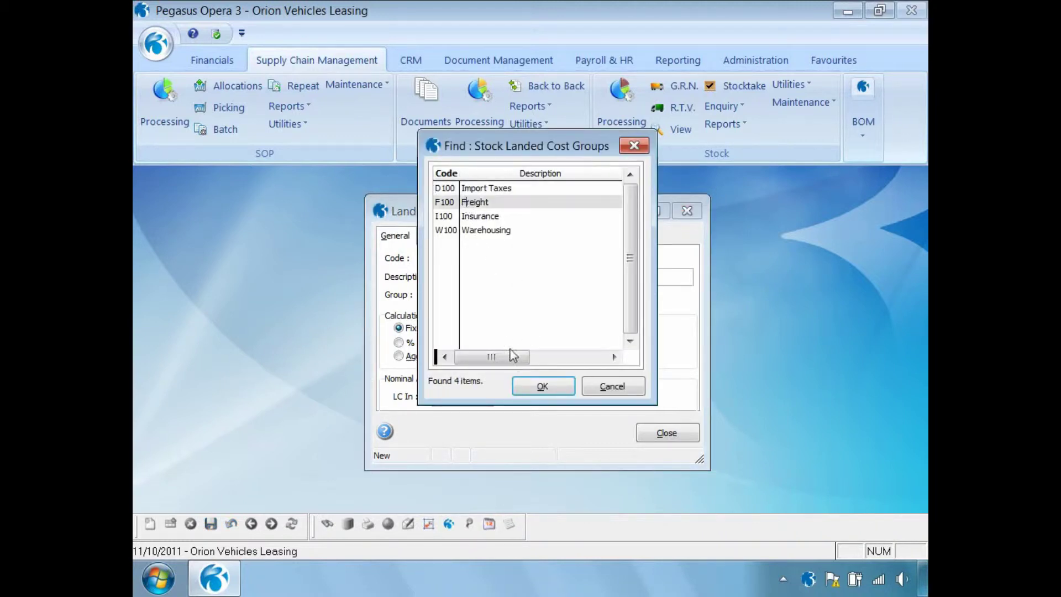
click(522, 386)
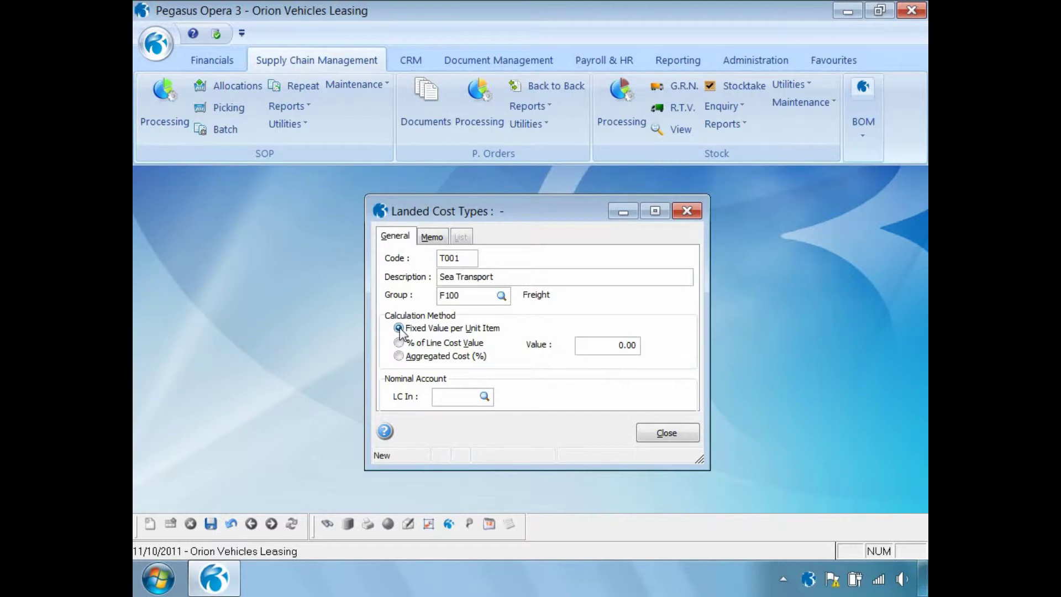
Set Sea Transport's calculation to Fixed Value per Unit Item with value 1.75, then save it and review the type list.
click(399, 343)
click(399, 357)
click(398, 329)
drag(601, 343, 662, 344)
text(1.007)
click(210, 524)
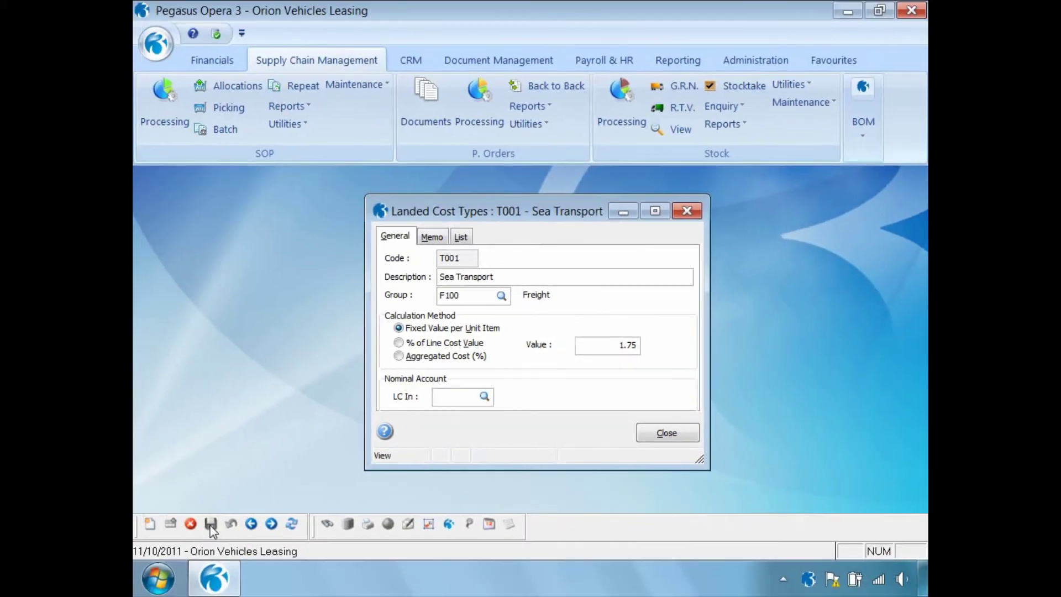
click(464, 237)
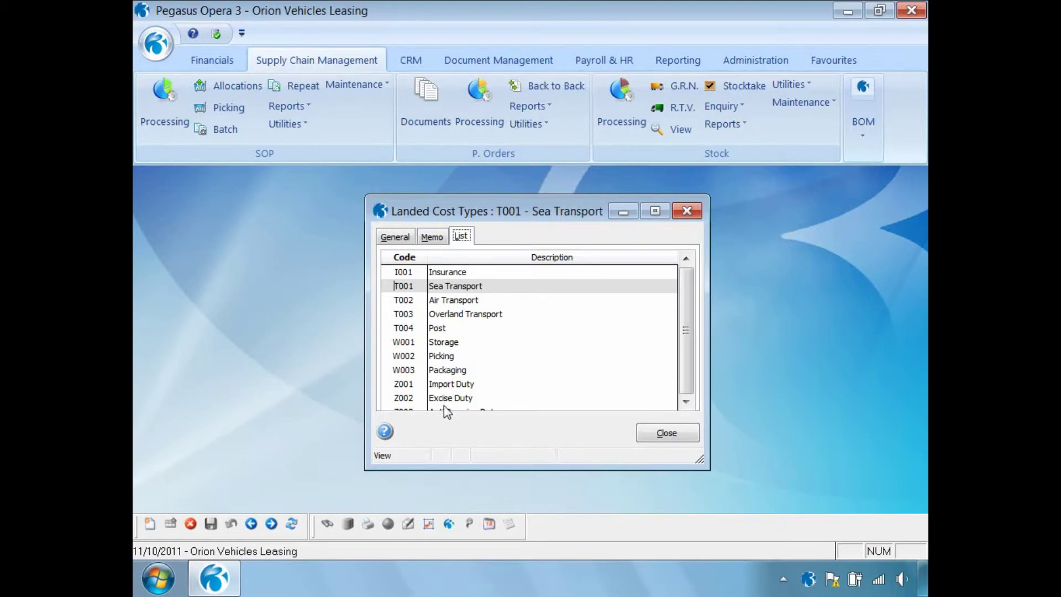
click(669, 435)
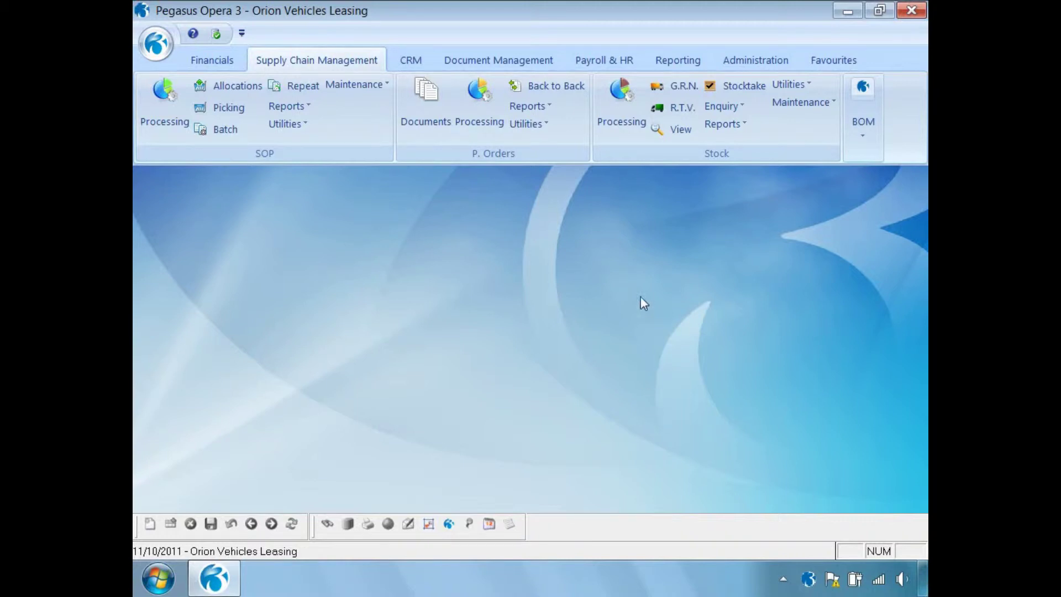
Open the landed costs of stock item ZACD008 Sony Stereo WX-C600R and enable applying landed costs to it.
click(618, 108)
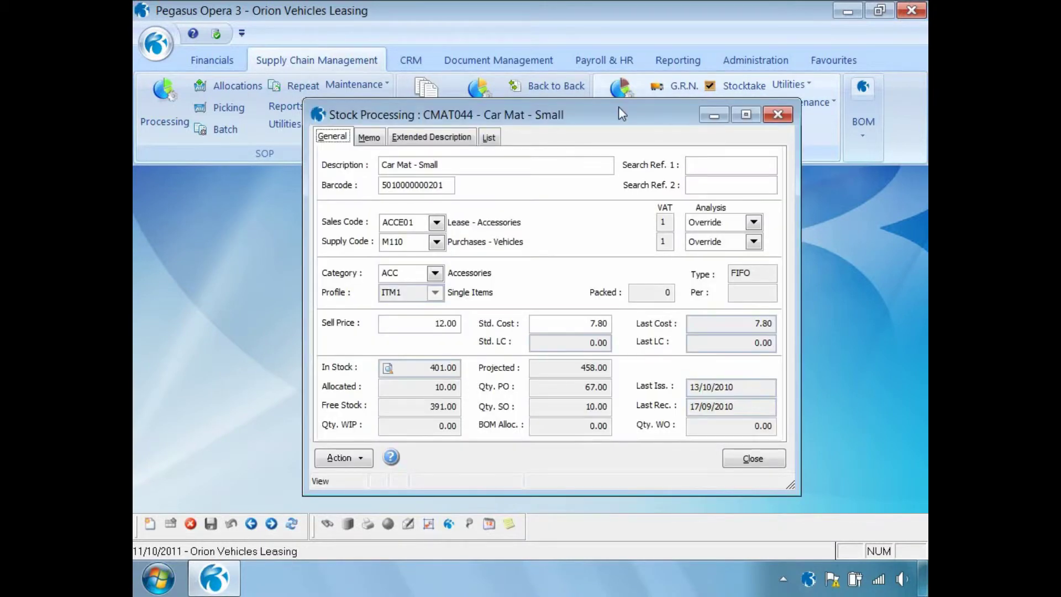
key(Page_Down)
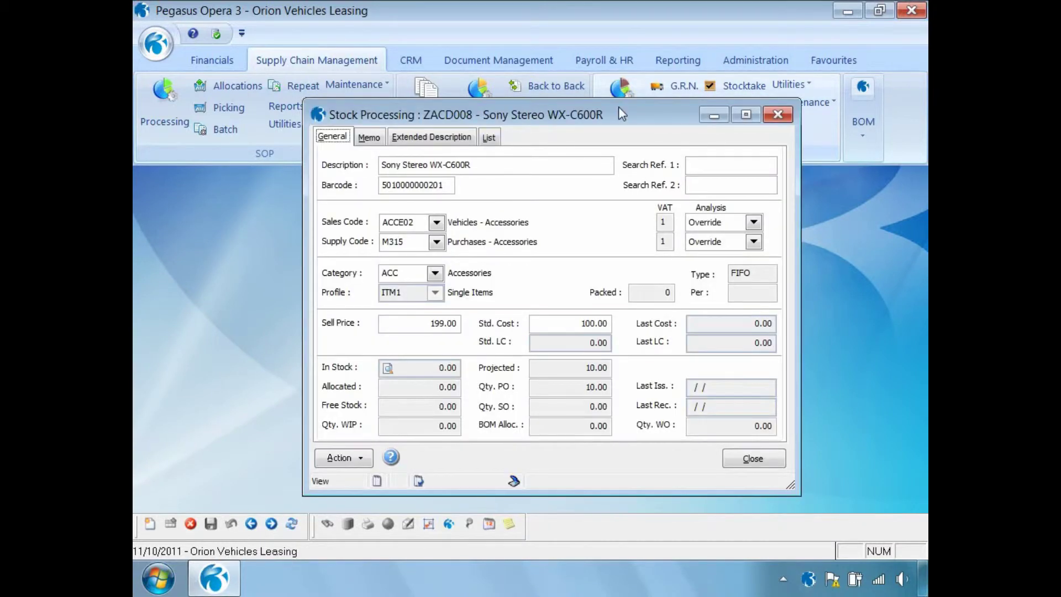
click(362, 458)
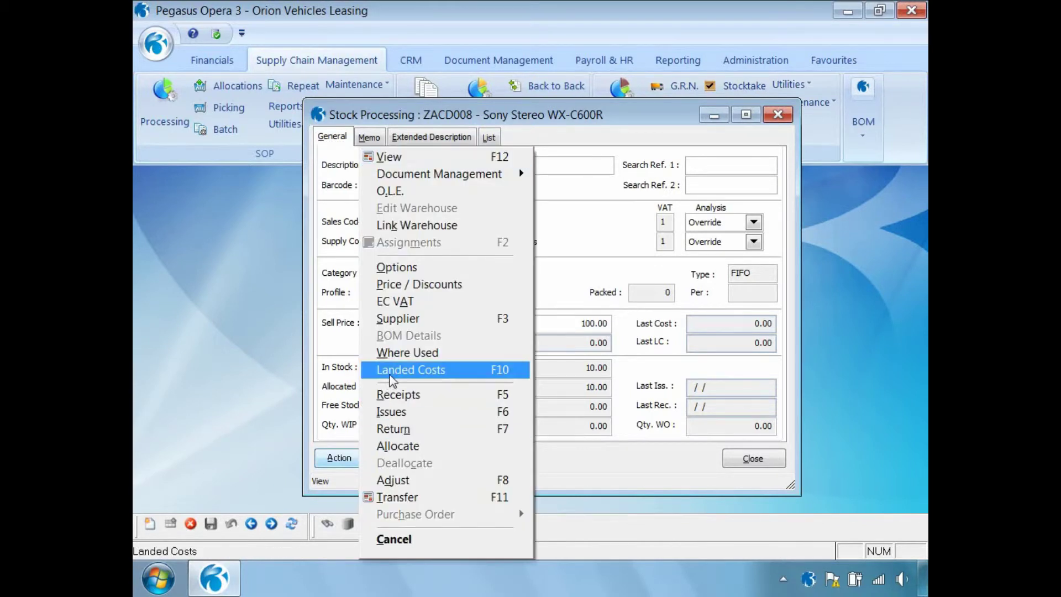
click(391, 372)
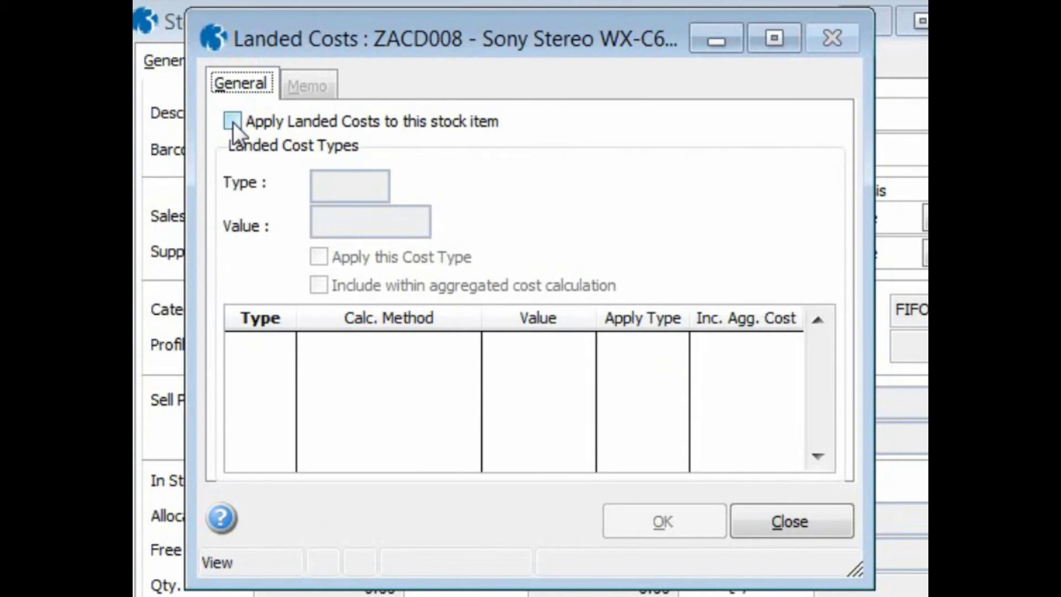
click(232, 121)
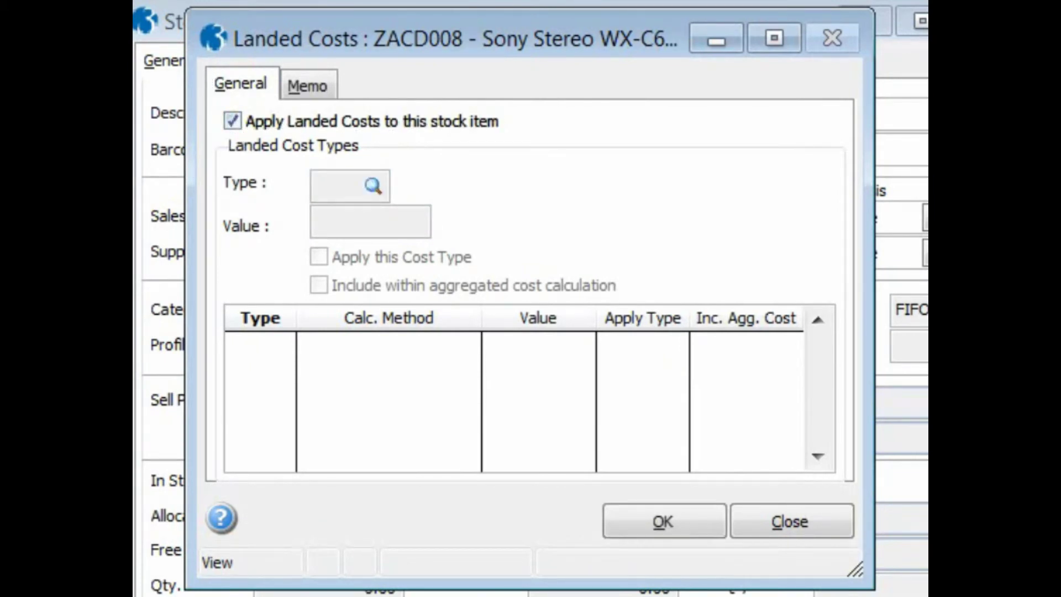
Add landed cost type T001 Sea Transport to the stock item and include it within the aggregated cost calculation.
key(ctrl+n)
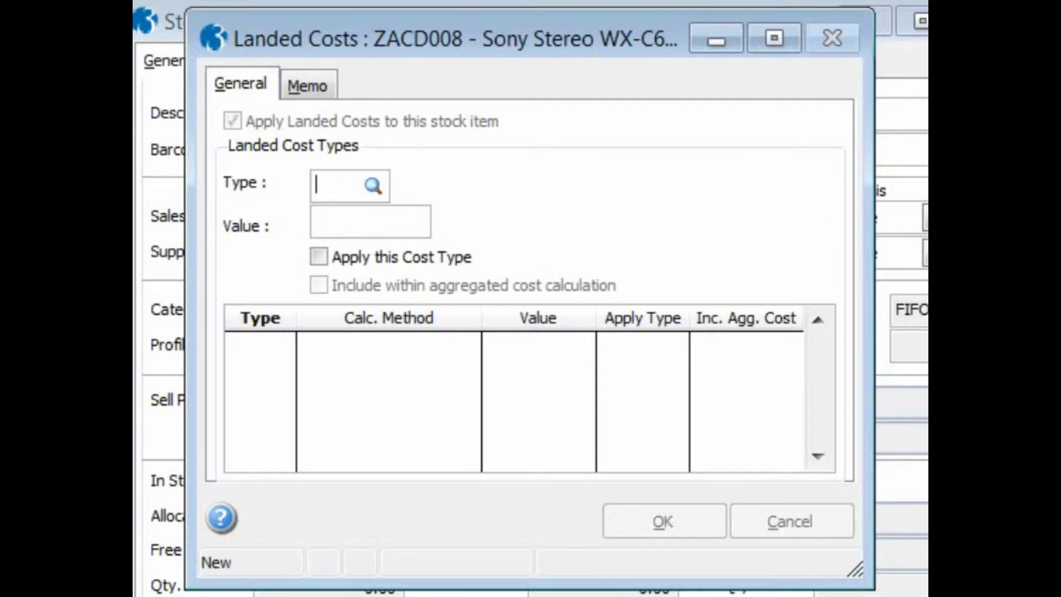
key(F4)
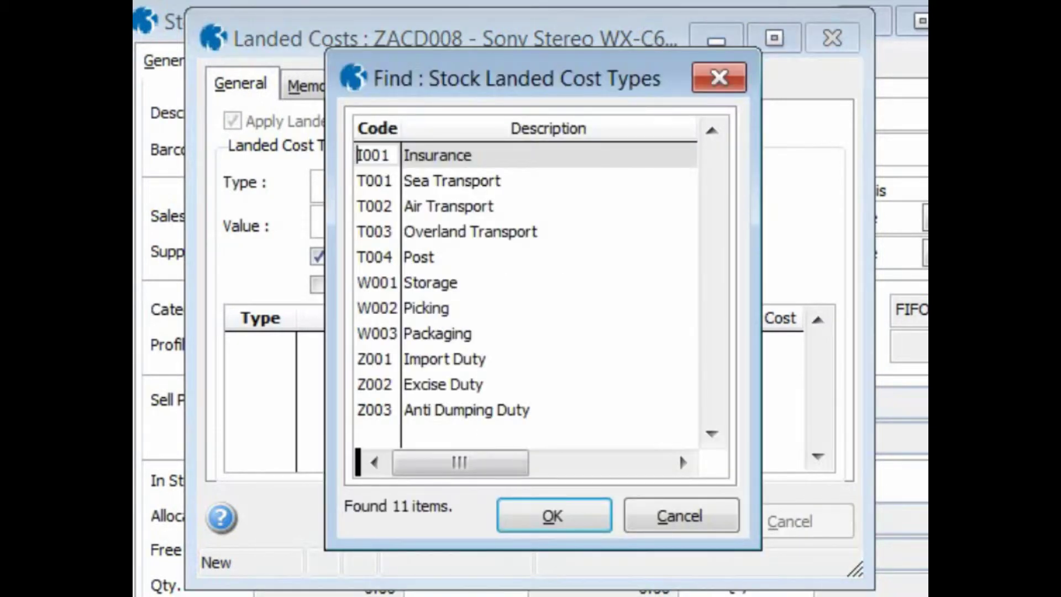
click(377, 187)
click(545, 516)
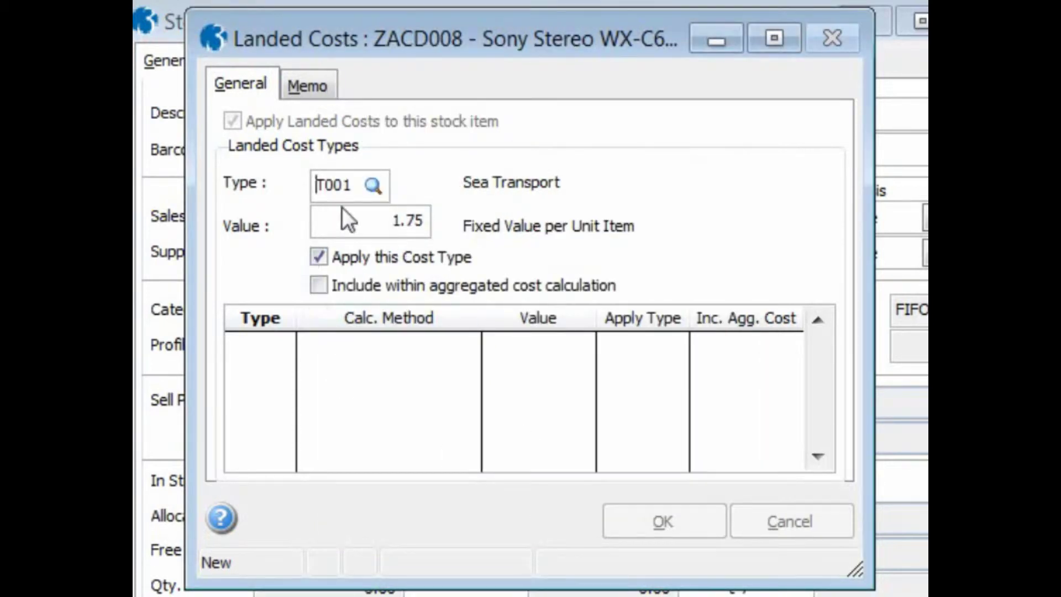
drag(360, 223, 450, 223)
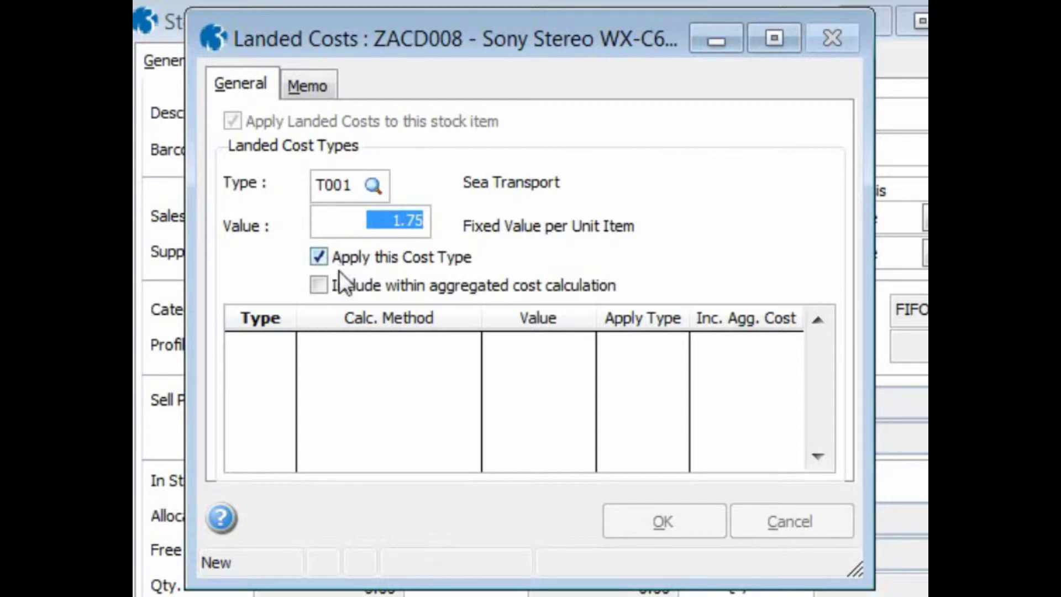
click(313, 283)
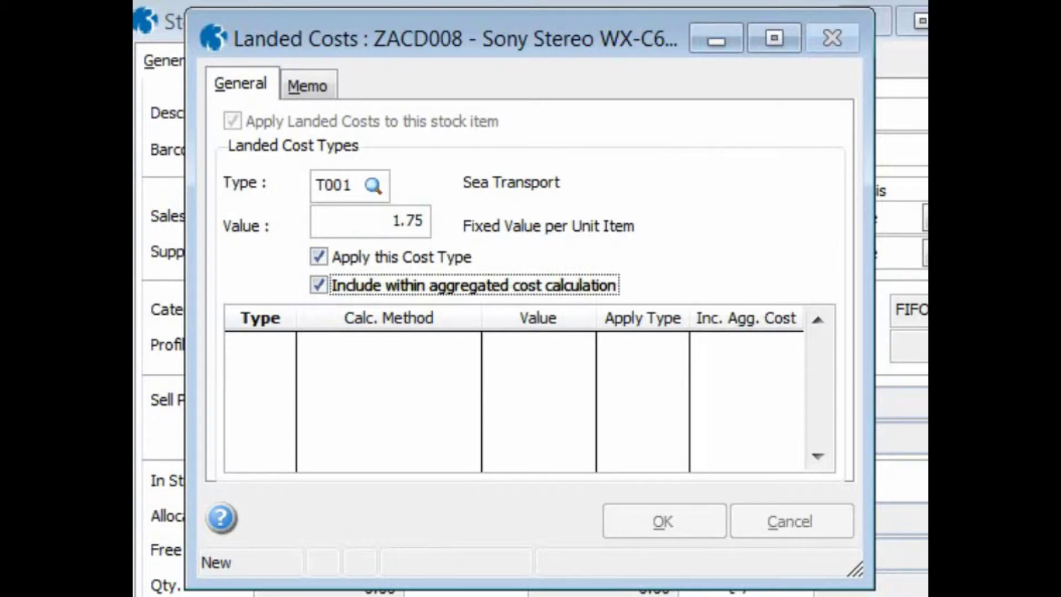
key(Return)
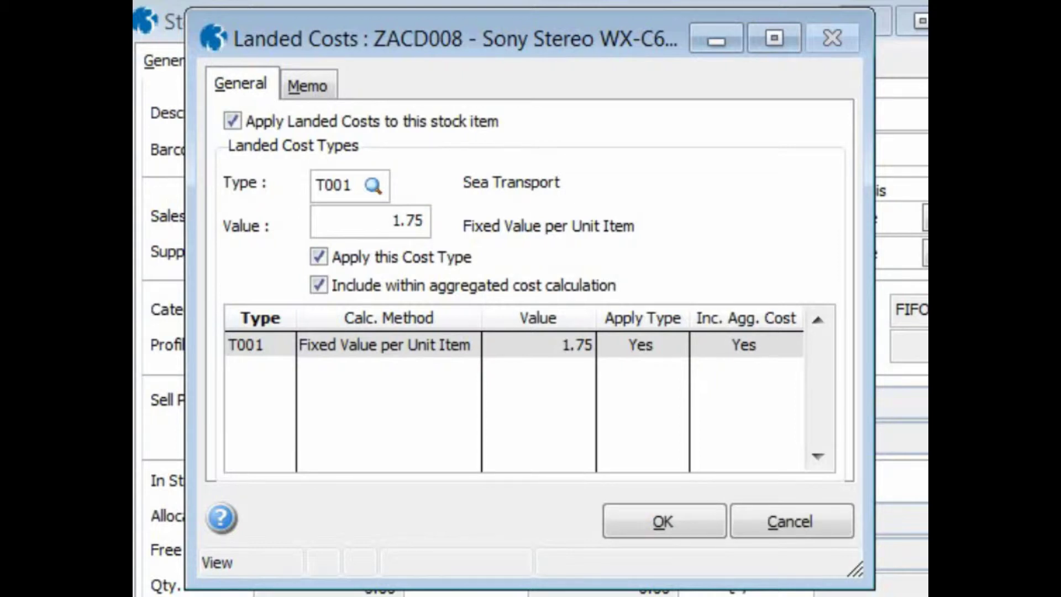
Add landed cost type I001 Insurance, included within the aggregated cost calculation, and try to accept the item's landed costs.
key(ctrl+n)
key(F2)
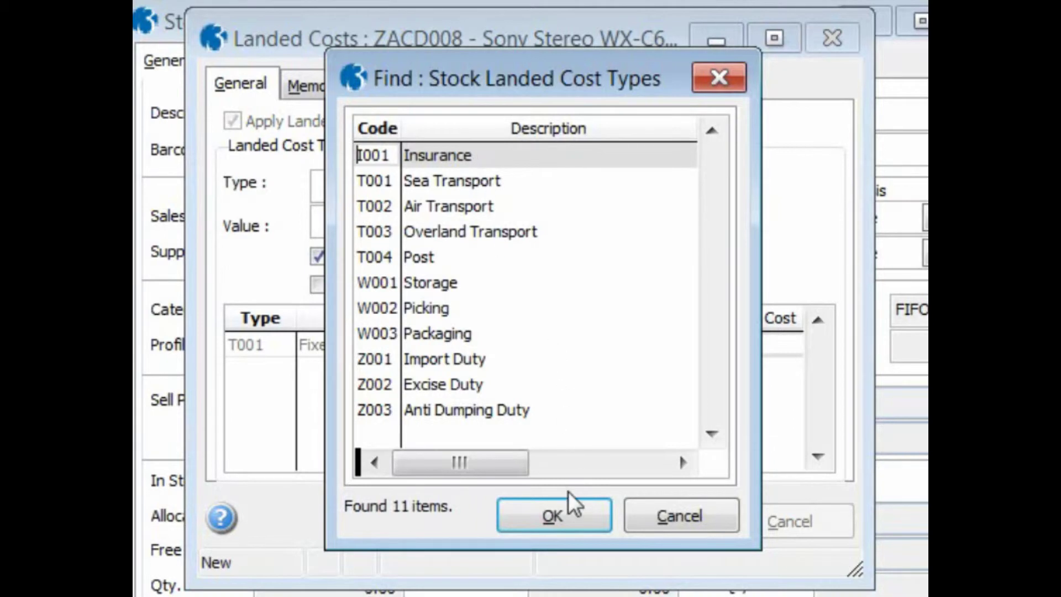
click(563, 513)
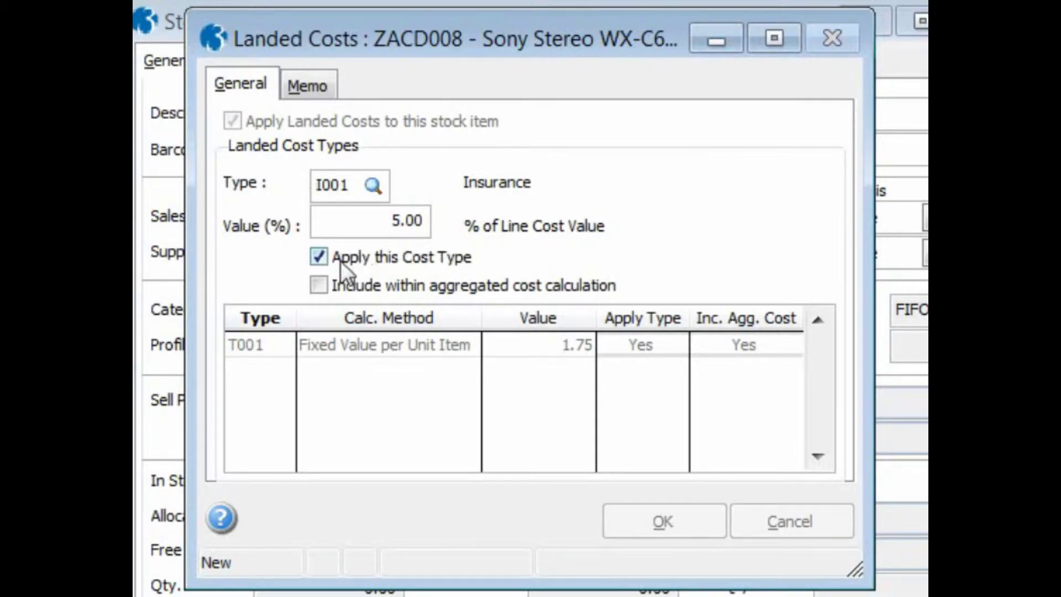
click(315, 280)
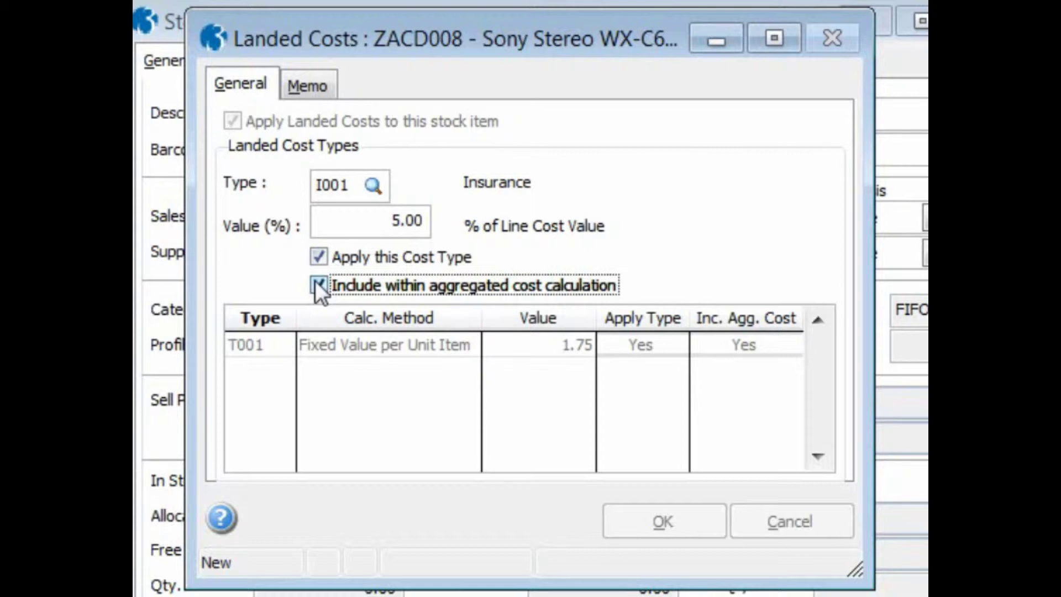
key(Return)
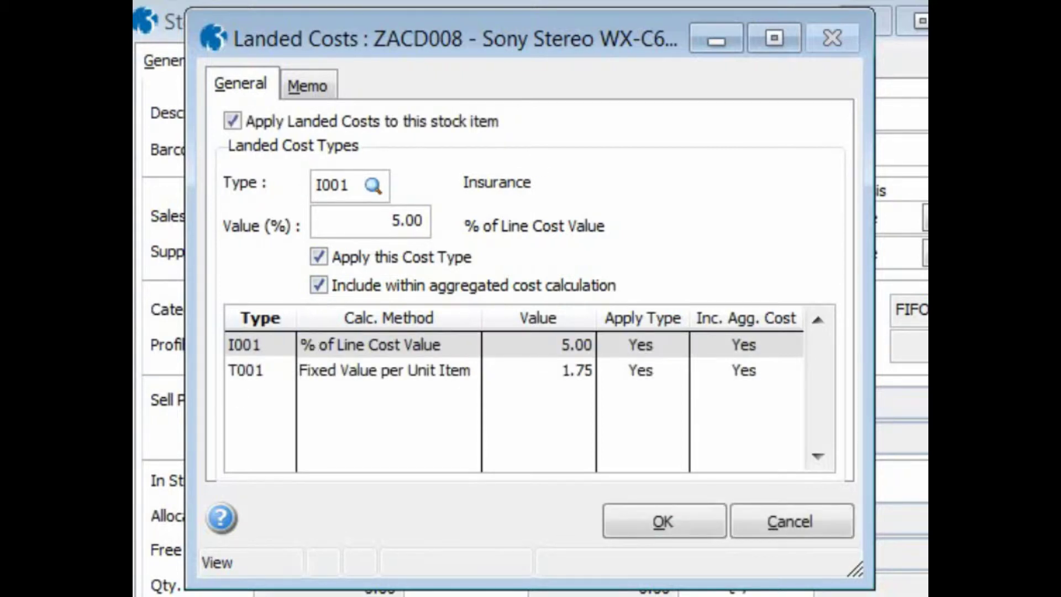
click(703, 520)
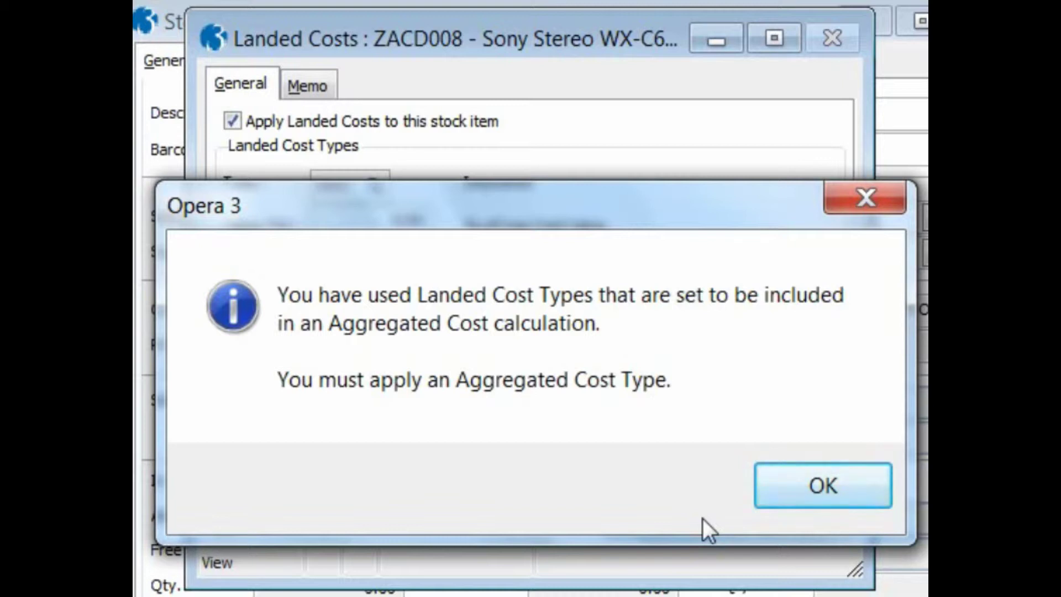
click(795, 477)
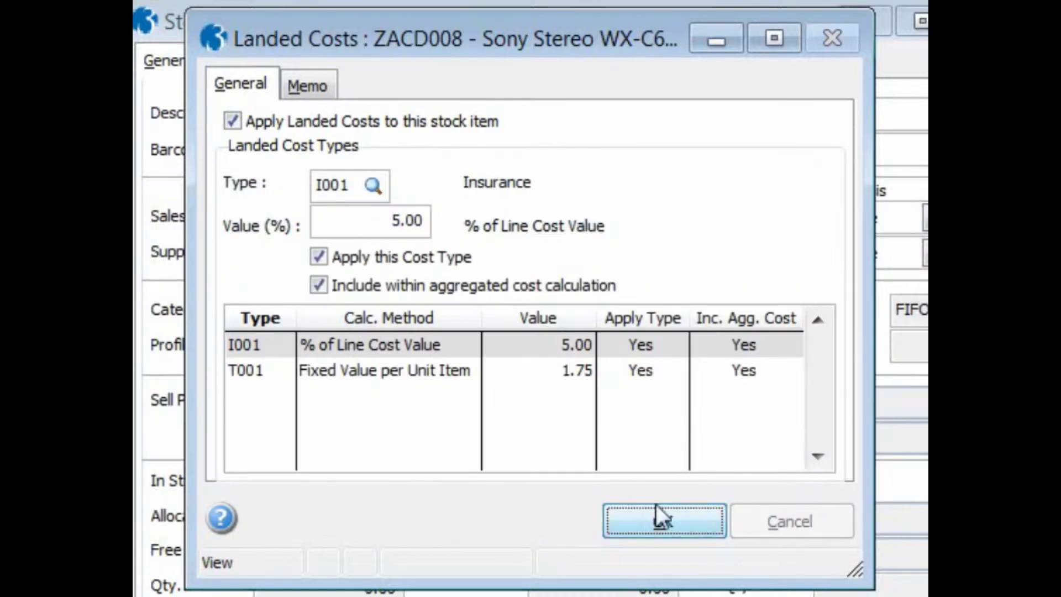
Add landed cost type Z003 Anti Dumping Duty to the stock item, then accept and close its landed costs.
key(ctrl+n)
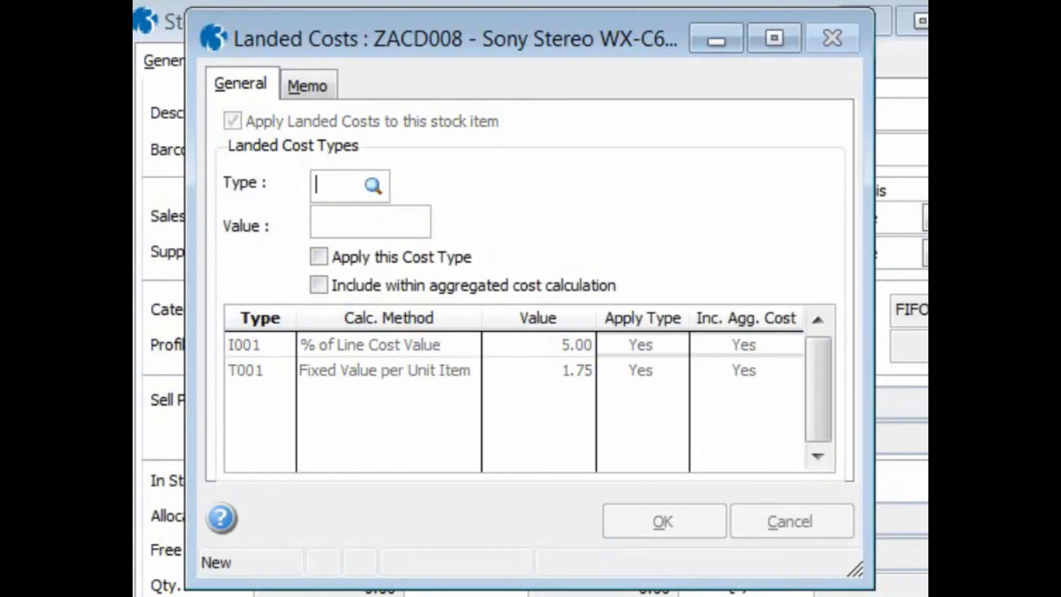
key(Tab)
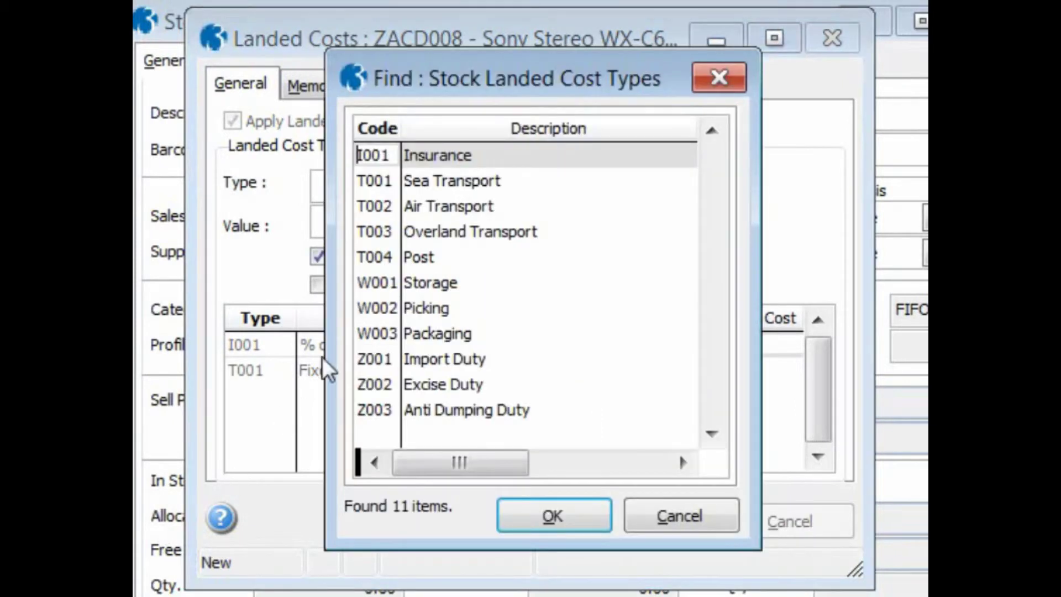
click(460, 410)
click(522, 520)
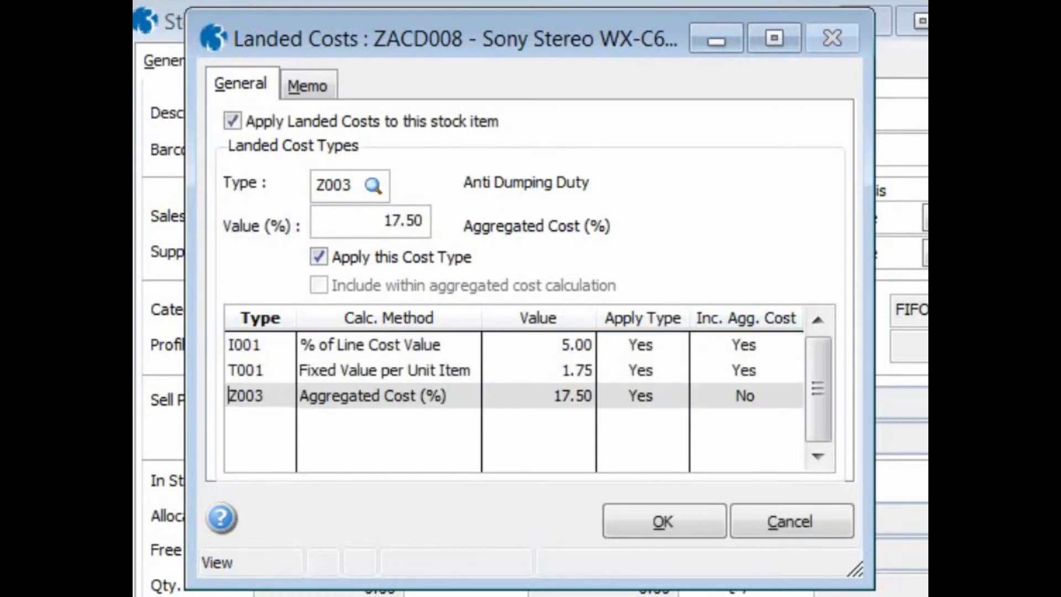
click(633, 518)
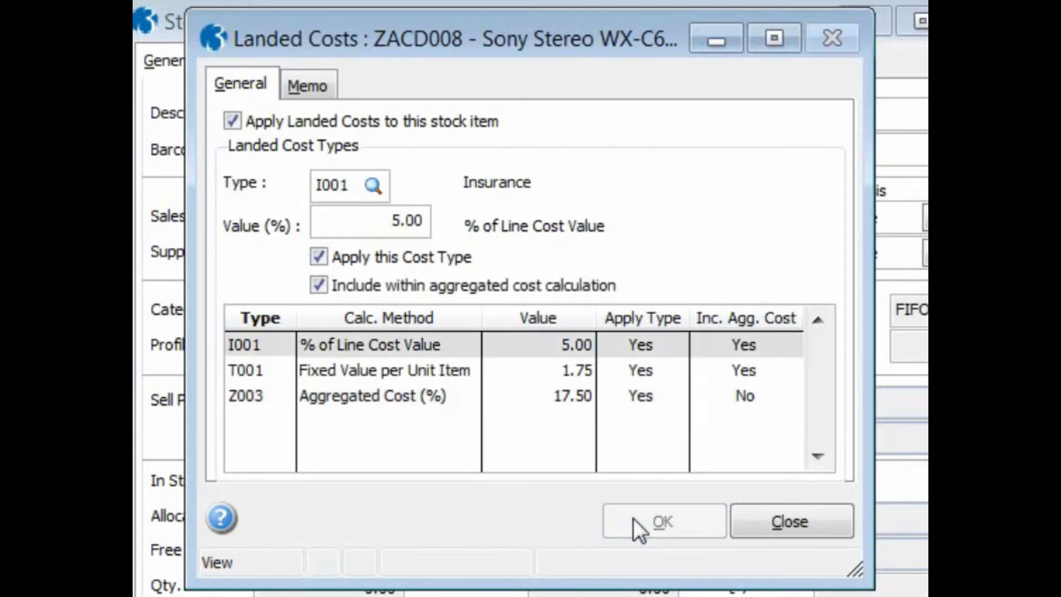
click(753, 521)
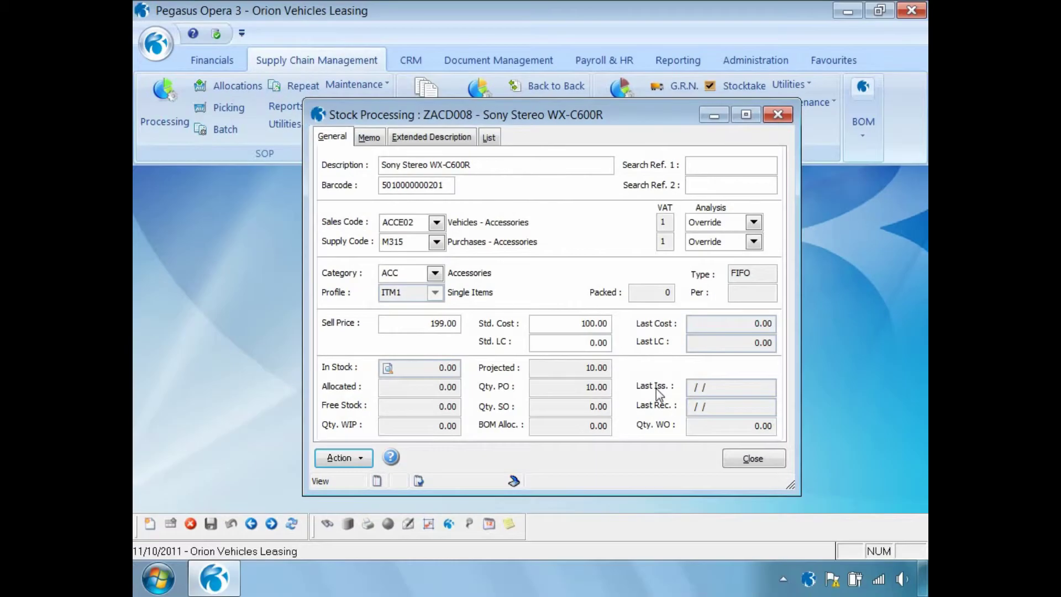
Reopen the landed costs of ZACD008, turn off applying landed costs to the stock item, and save the change.
click(365, 459)
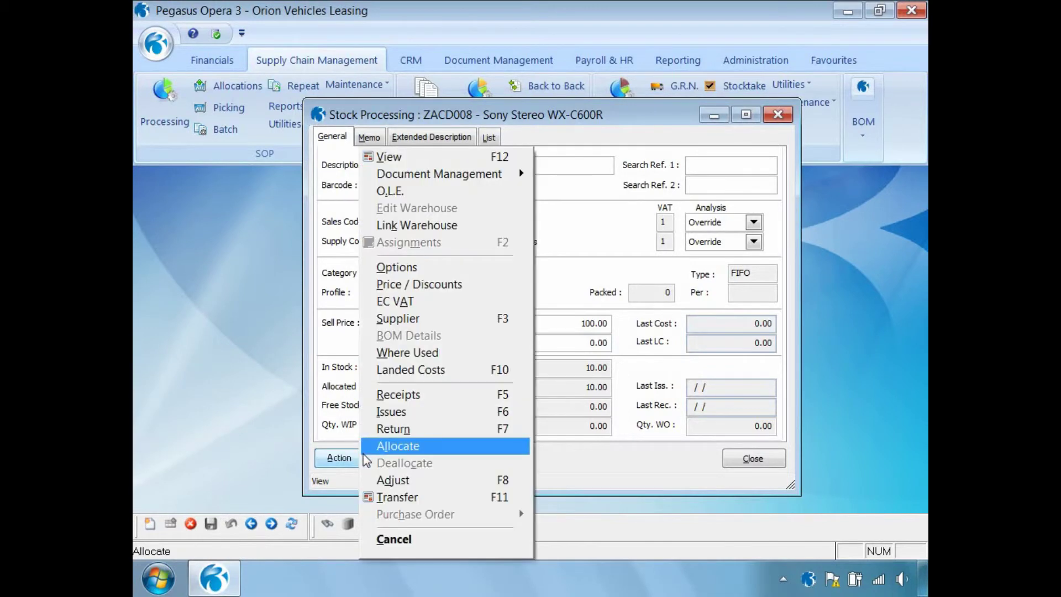
click(408, 369)
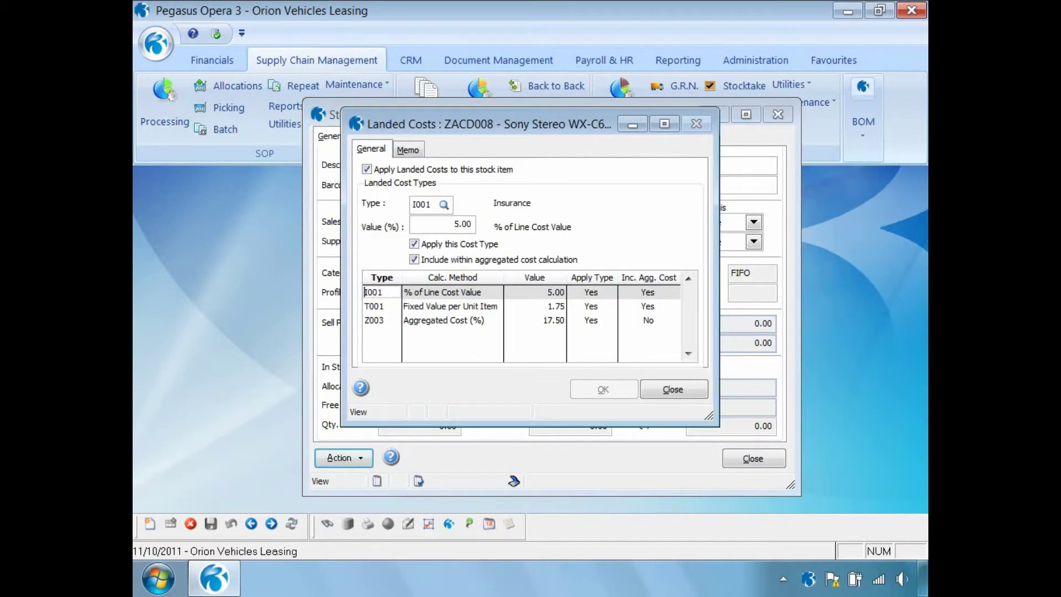
click(367, 169)
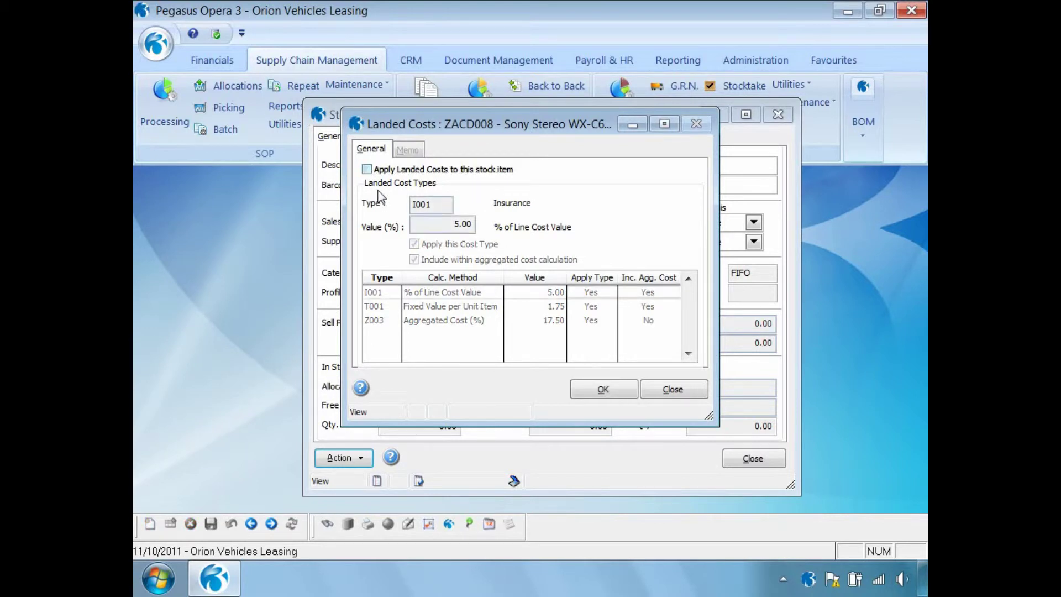
click(602, 387)
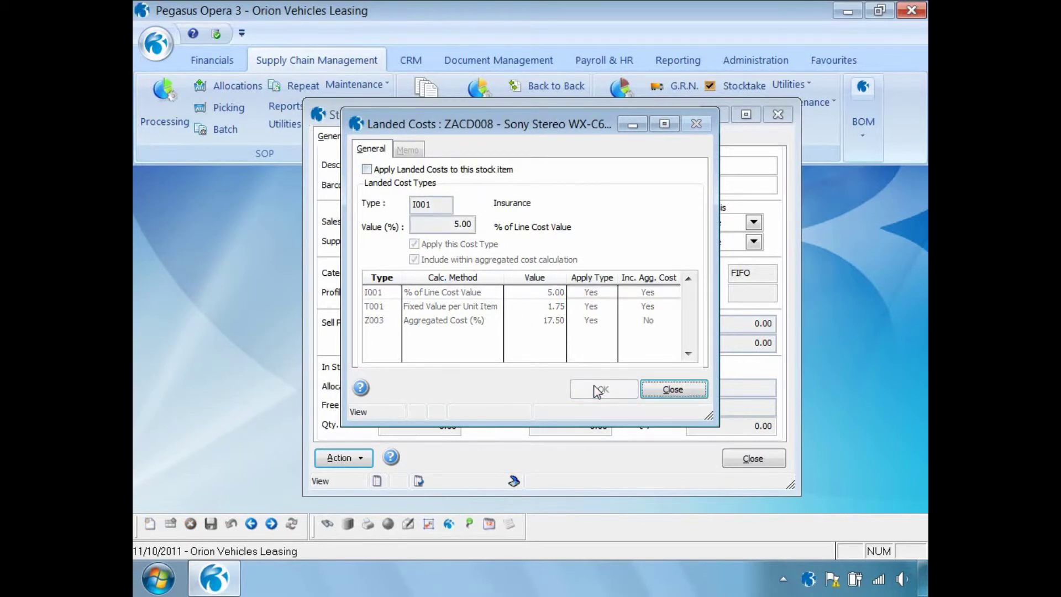
click(646, 386)
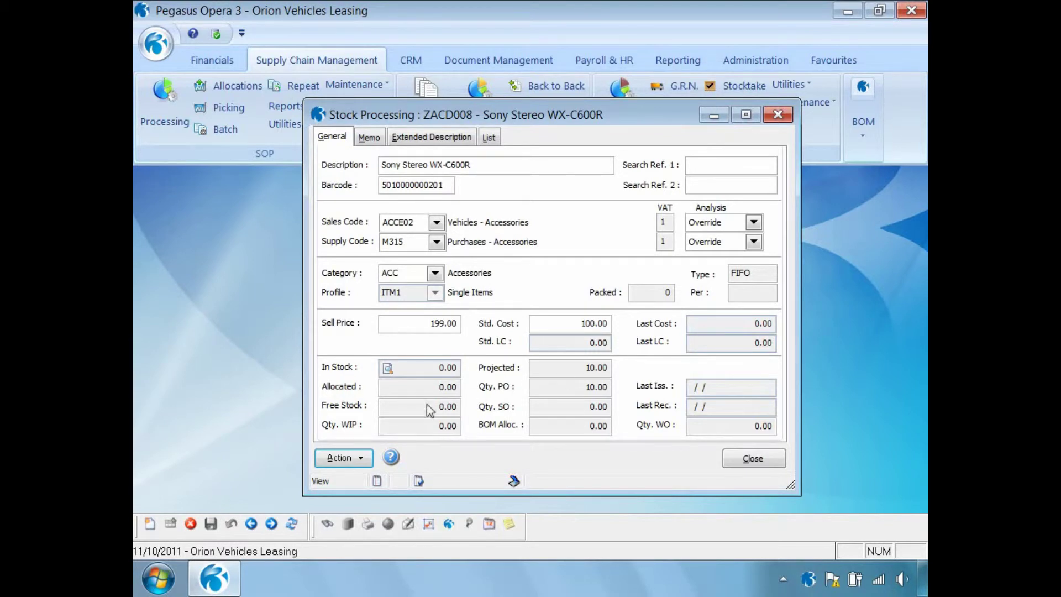
Turn applying landed costs back on for stock item ZACD008, save it, and close its landed costs.
click(361, 459)
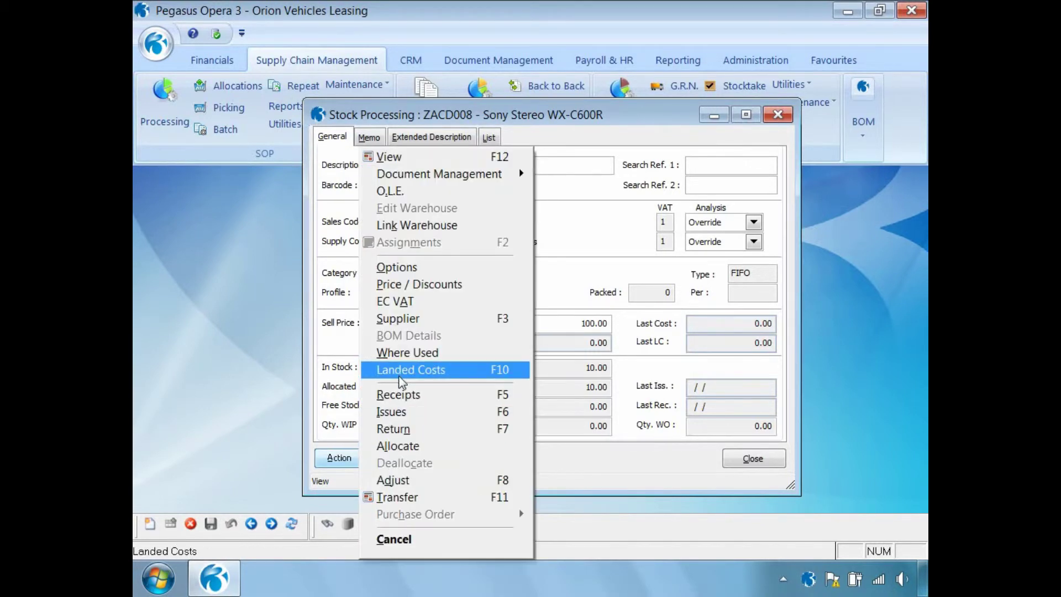
click(407, 369)
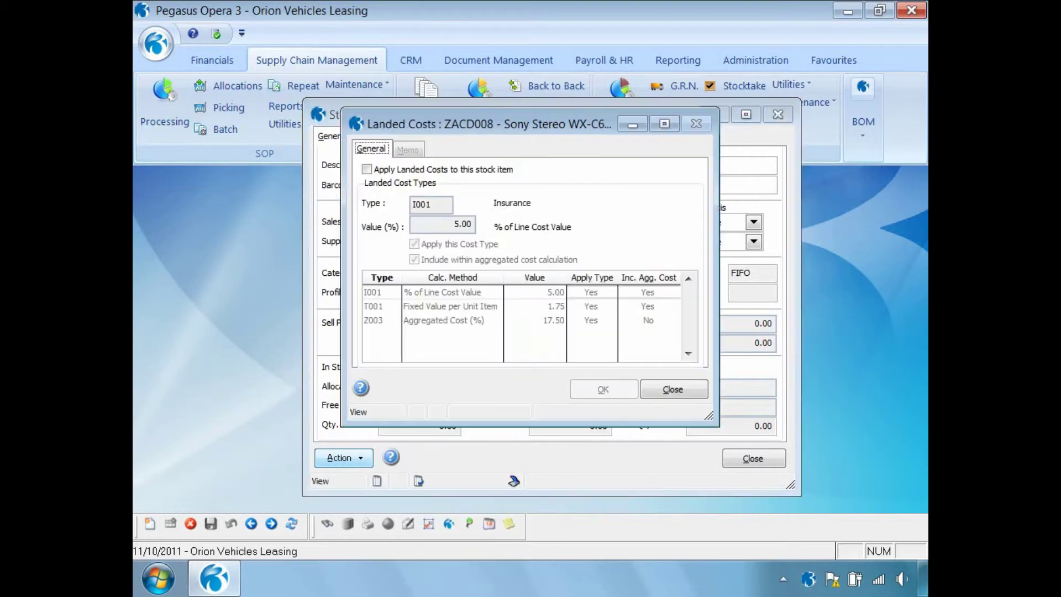
click(367, 169)
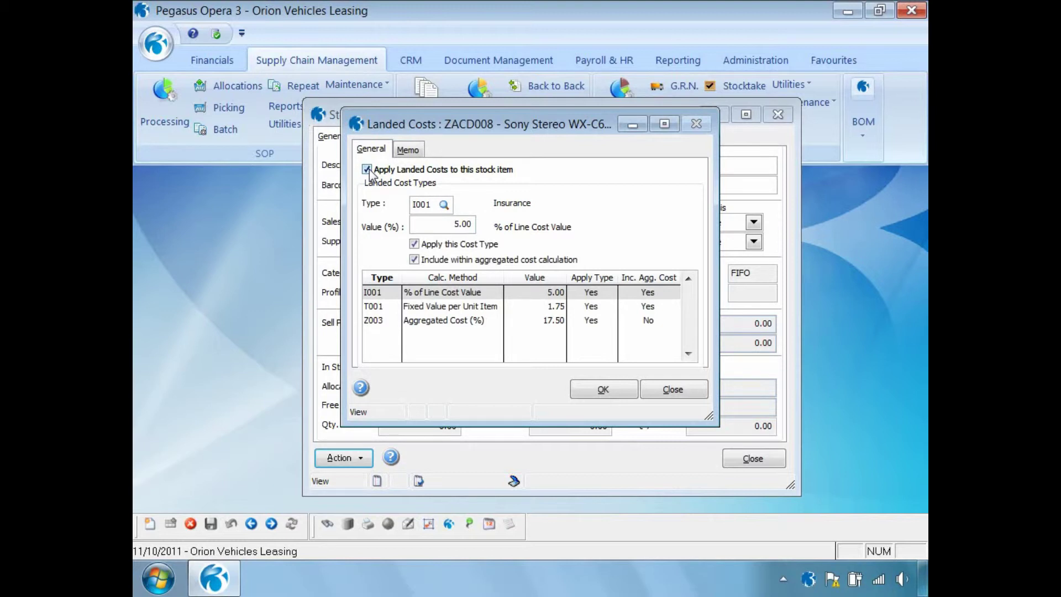
click(594, 394)
click(673, 390)
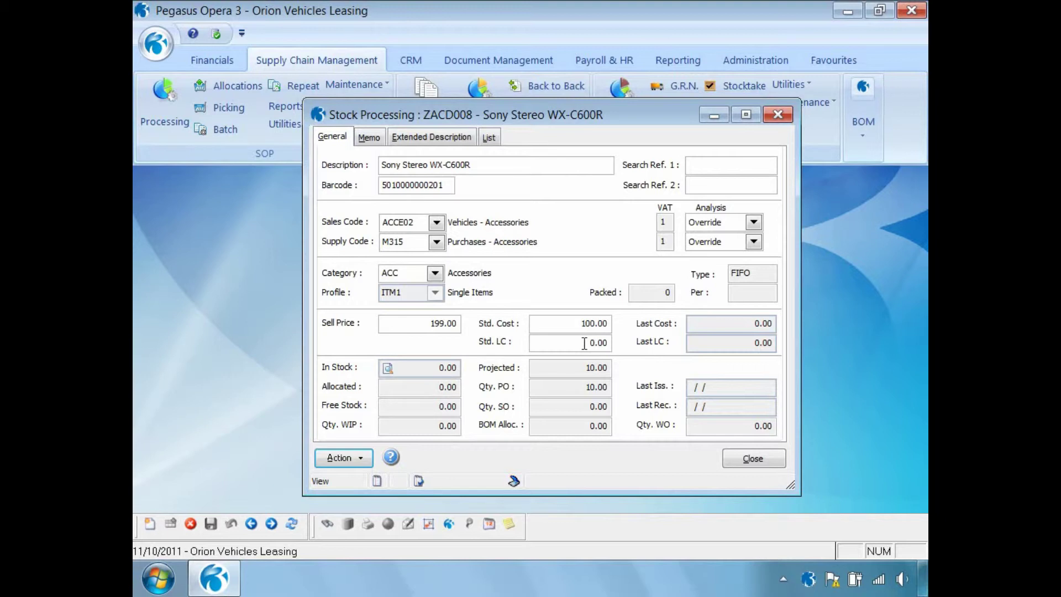
Check the standard landed cost, close the stock item, and publish a landed cost recalculation for CMAT044 to ZACD008 to screen through Global Price Changes.
drag(584, 343, 620, 345)
click(749, 460)
click(797, 86)
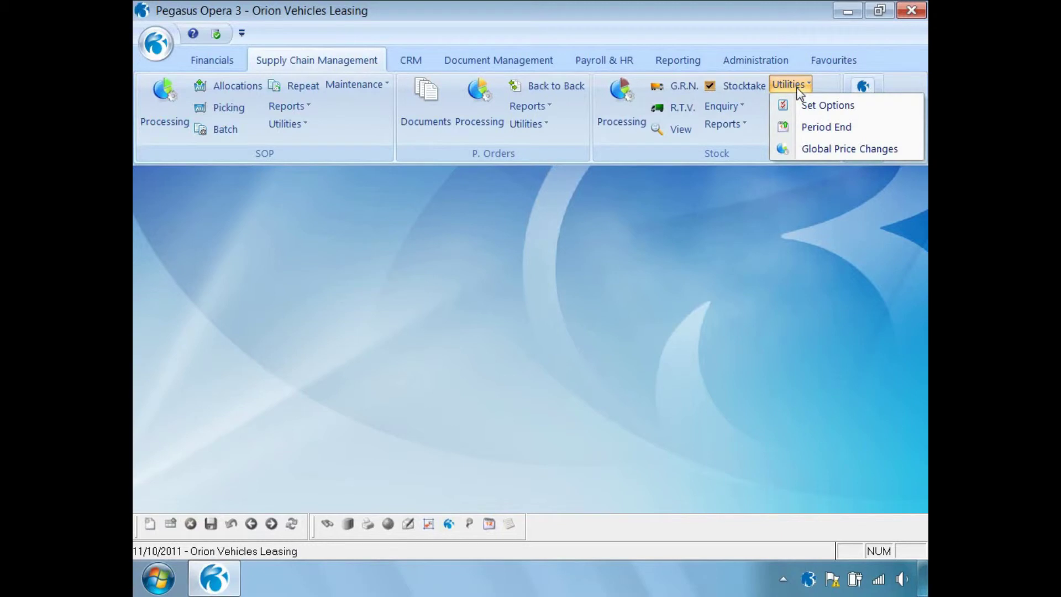
click(815, 154)
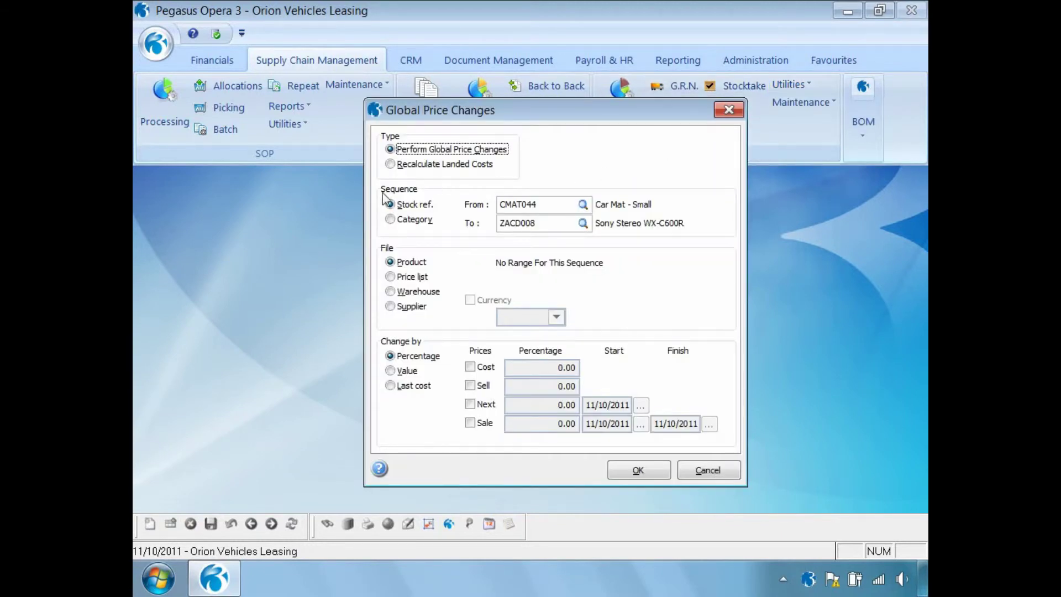
click(391, 164)
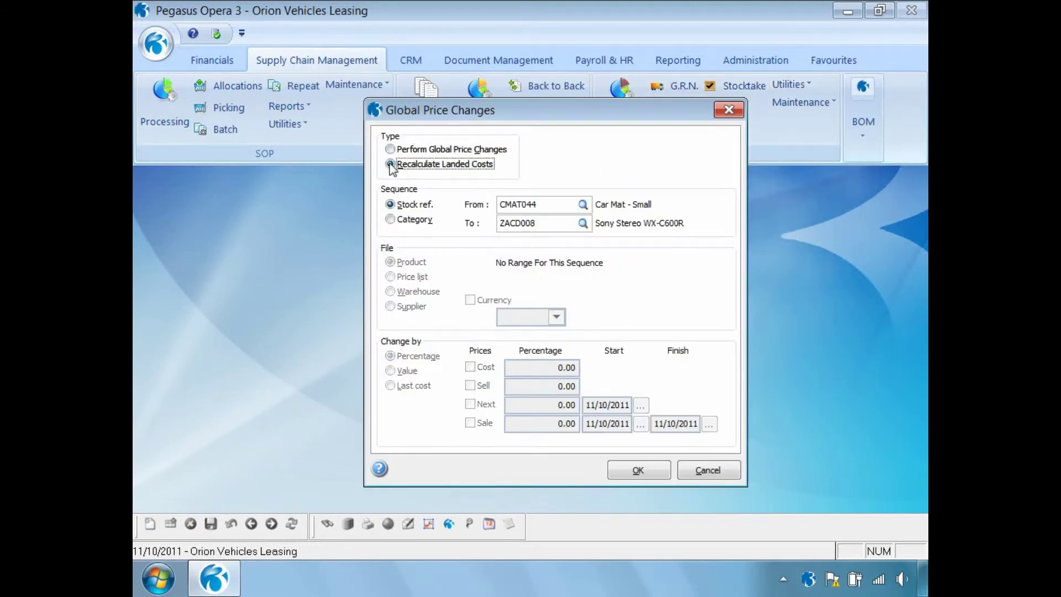
click(623, 475)
click(572, 358)
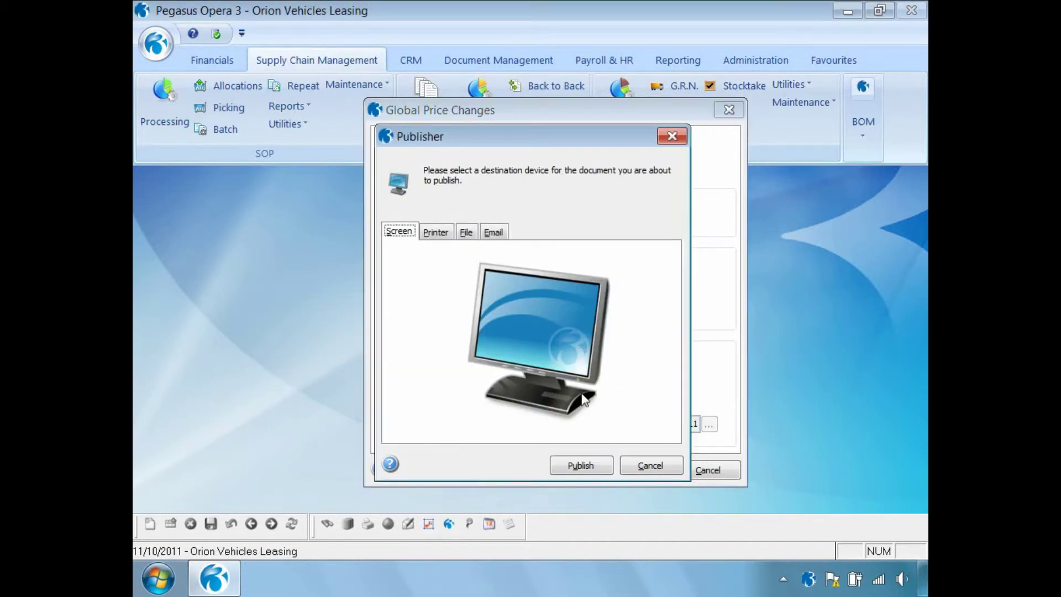
click(592, 467)
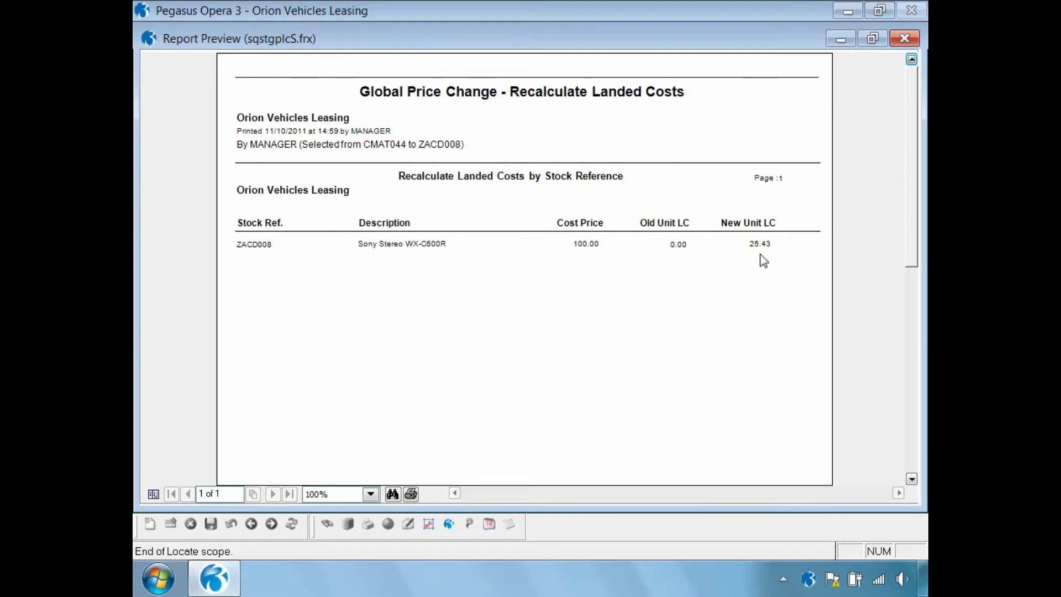
Close the recalculation report, apply the landed costs recalculation, and leave Global Price Changes.
click(902, 39)
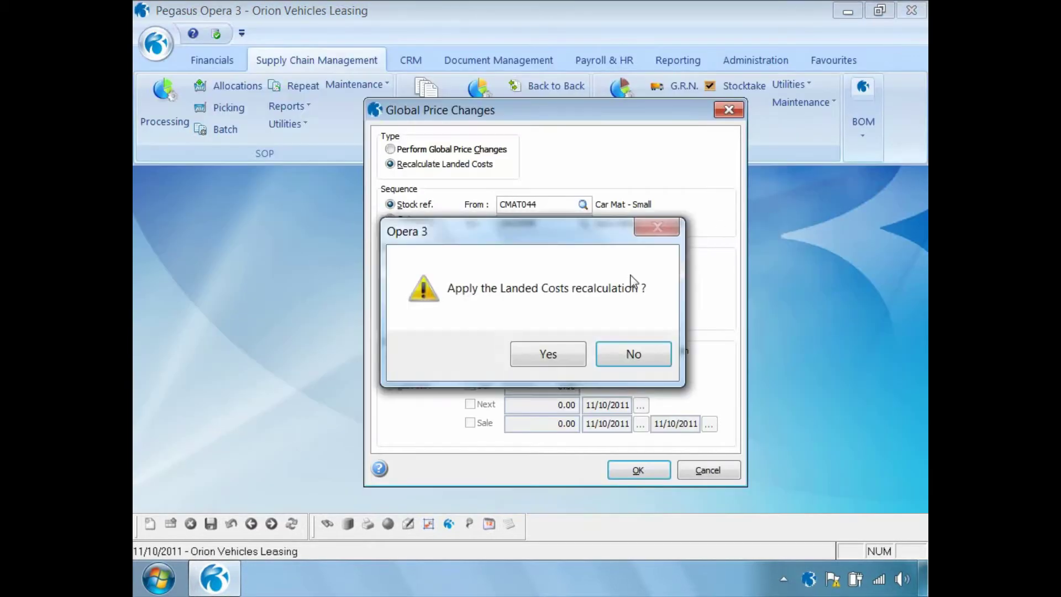
click(533, 356)
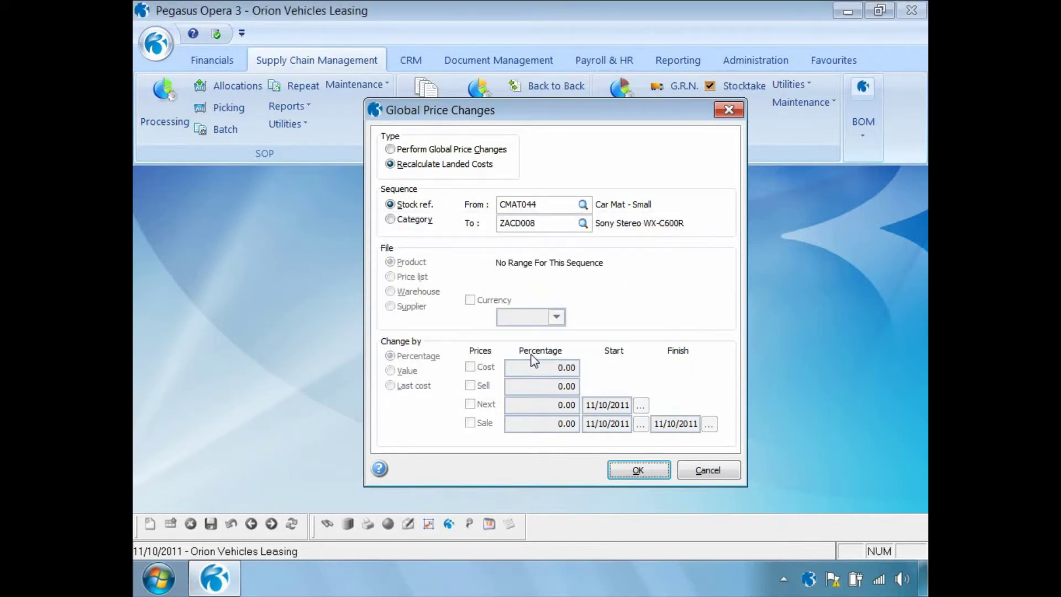
click(701, 474)
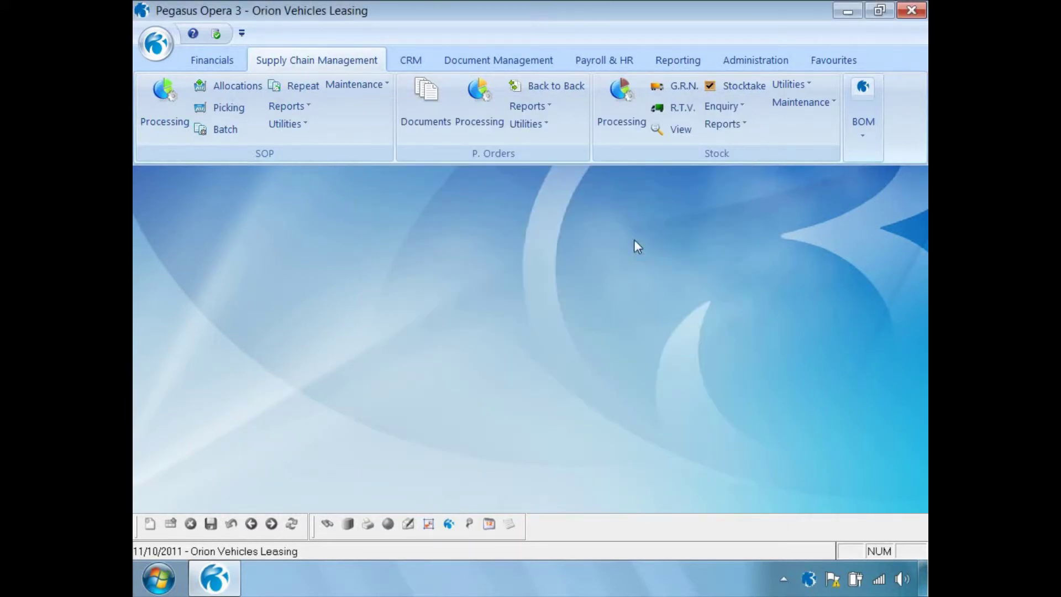
Review the recalculated standard landed cost on the ZACD008 stock record, then close the record.
click(614, 110)
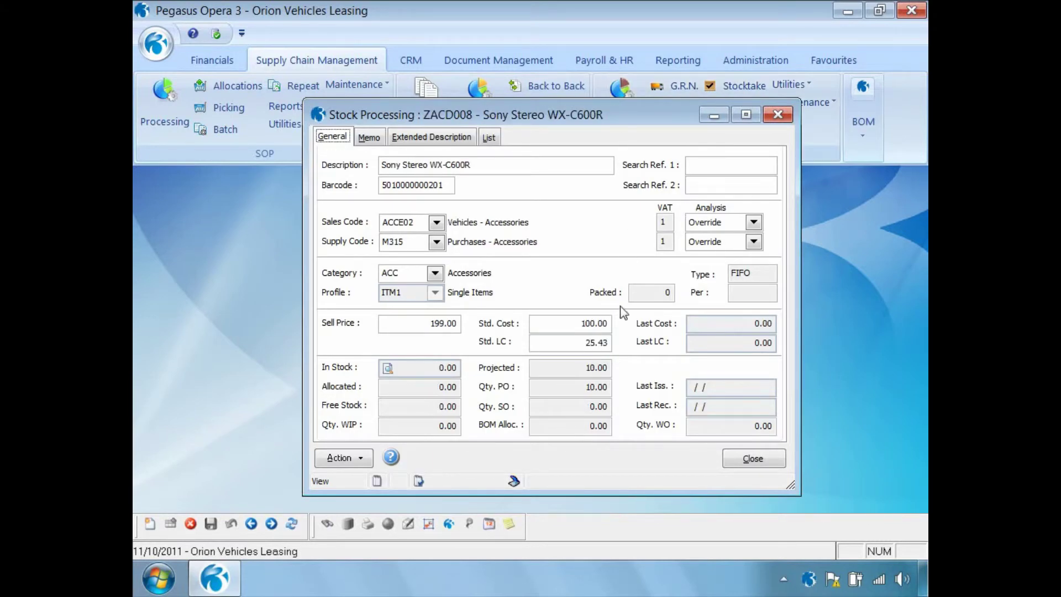
drag(581, 344, 613, 345)
click(744, 459)
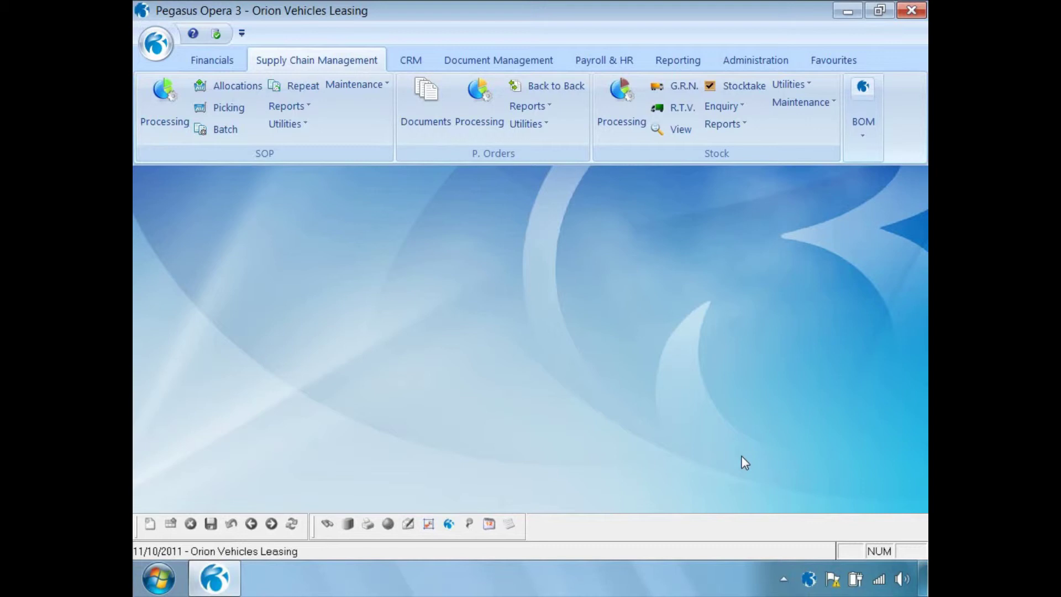
Start a goods receipt in purchase order processing and select the purchase order for the Sony stereo.
click(478, 105)
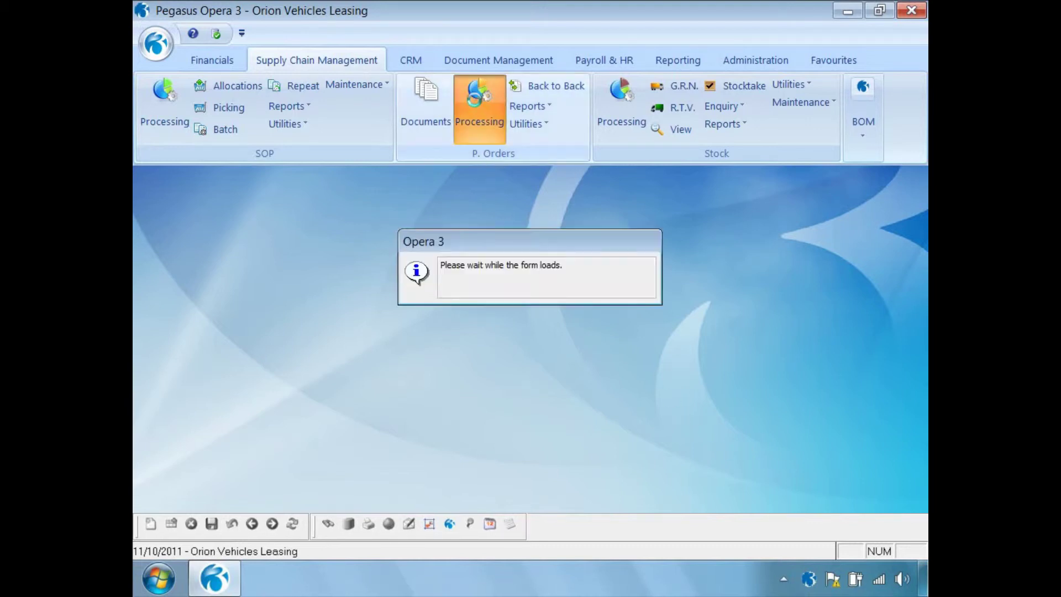
click(349, 457)
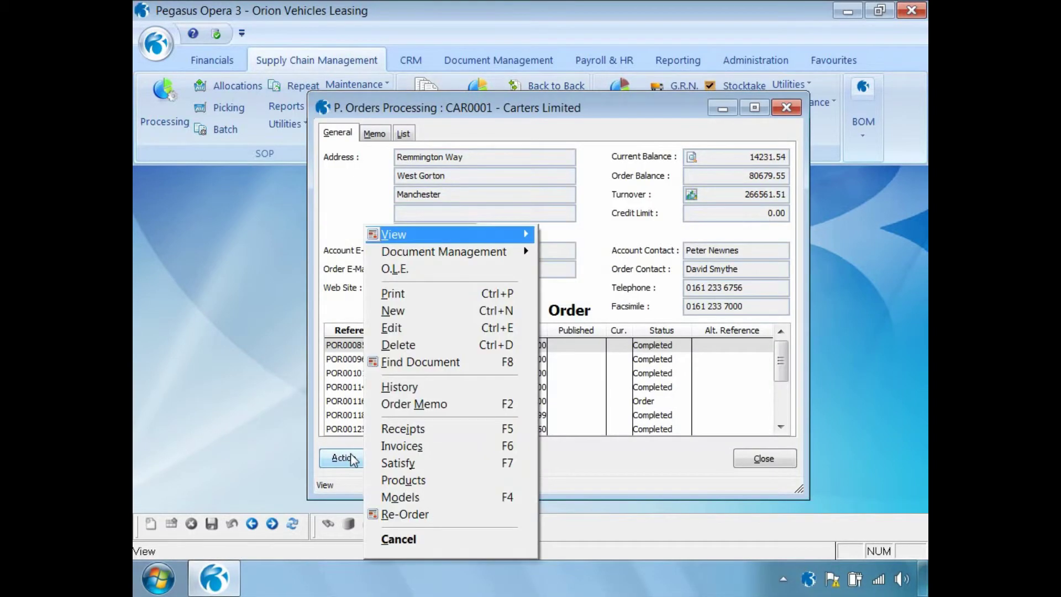
click(384, 430)
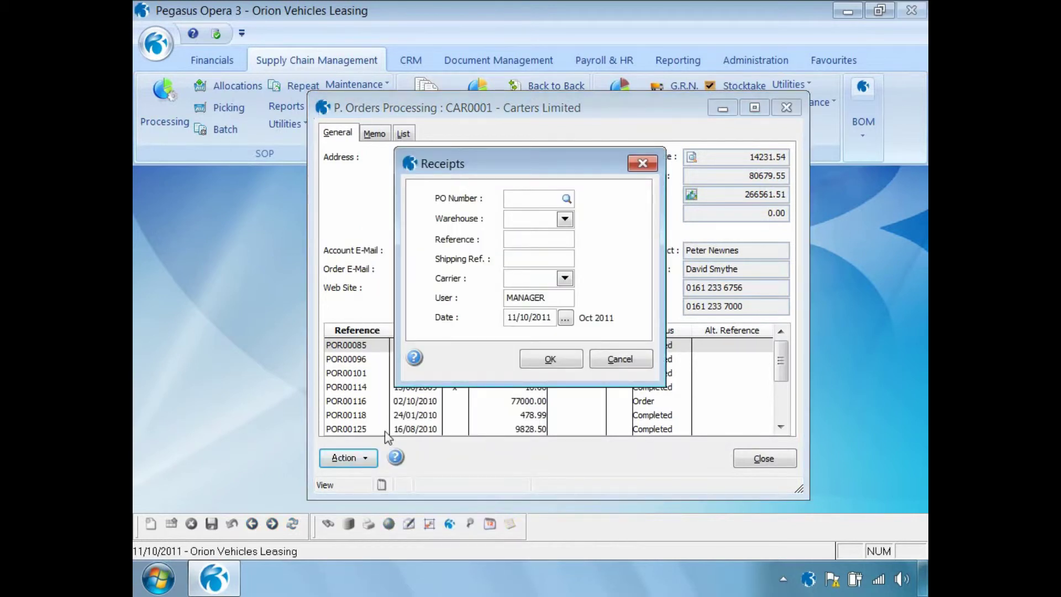
key(F2)
double_click(301, 256)
Set the receipt's reference to REF500 and its shipping reference to SR1000, then open the receipt lines.
click(512, 239)
text(REF500)
key(Tab)
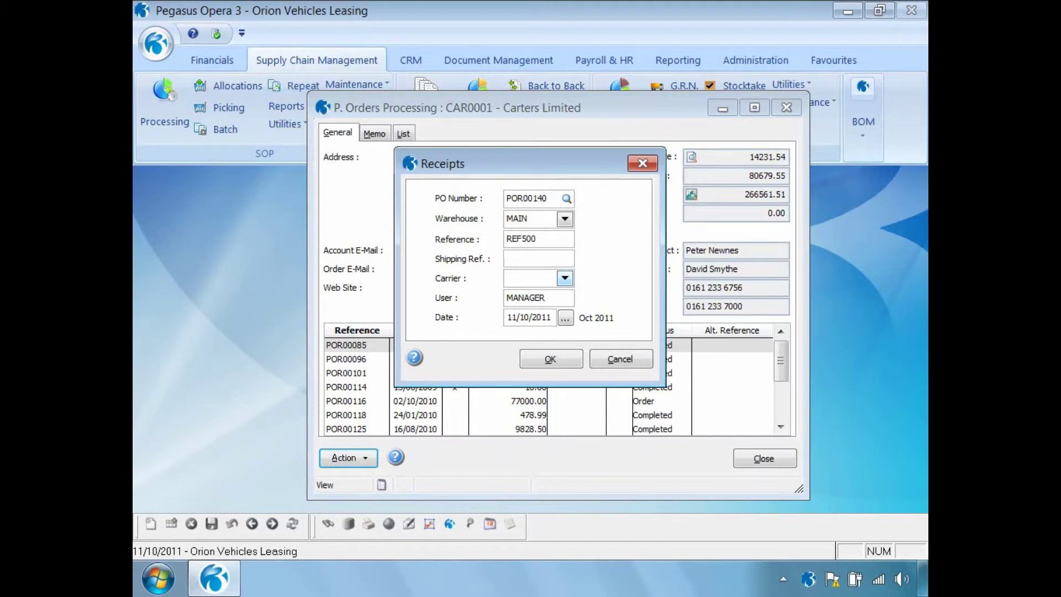
text(SR1000)
click(551, 360)
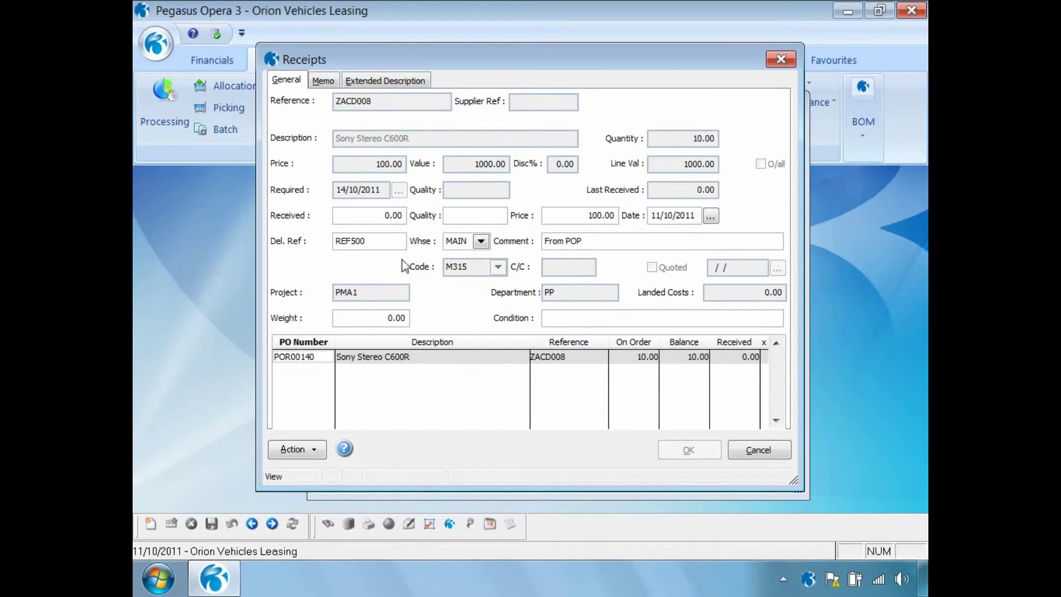
Enter a received quantity of 10 on the ZACD008 line so its landed costs are calculated.
click(382, 219)
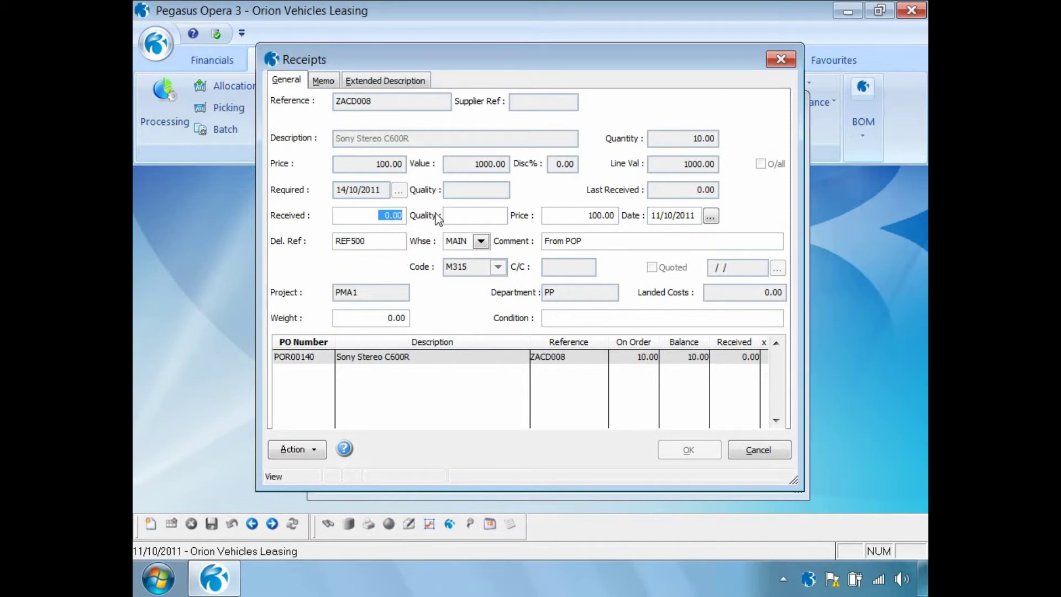
text(10)
key(Tab)
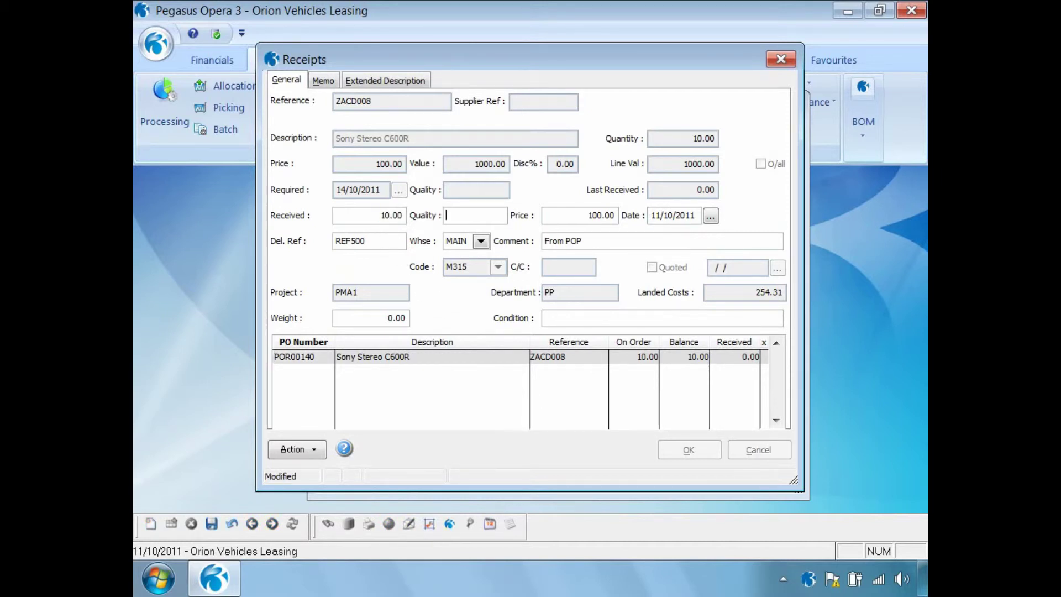
click(580, 215)
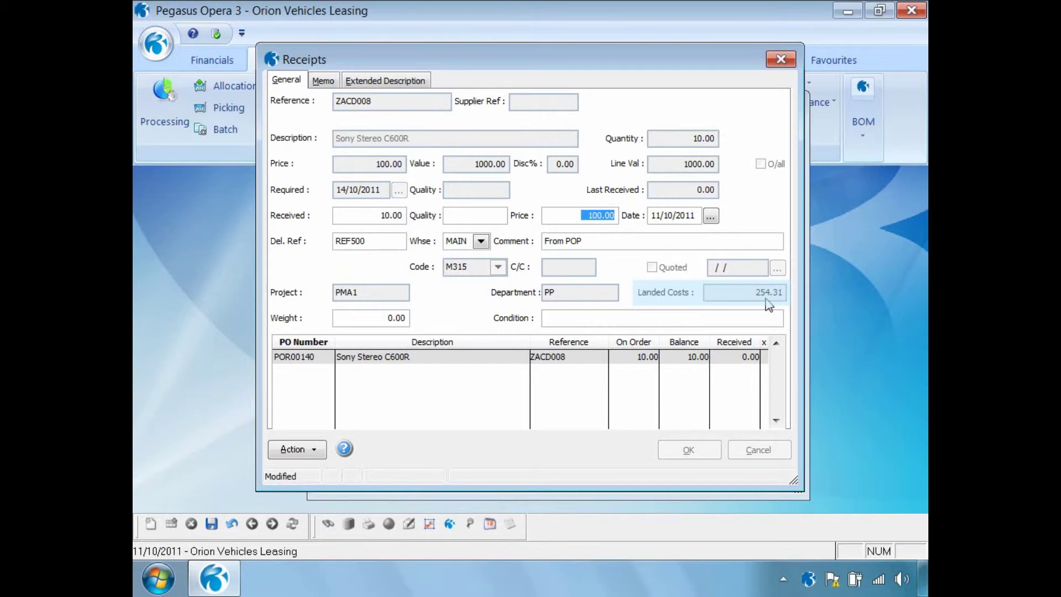
Override the landed costs on the ZACD008 receipt line so the I001 Insurance cost type is not applied.
click(315, 452)
mouse_move(348, 512)
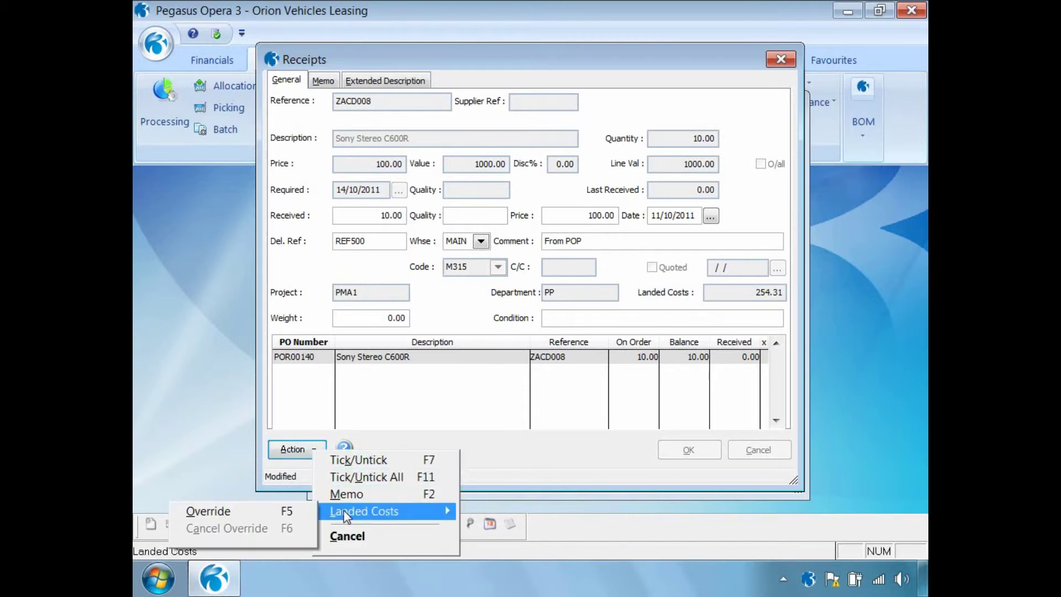
click(266, 514)
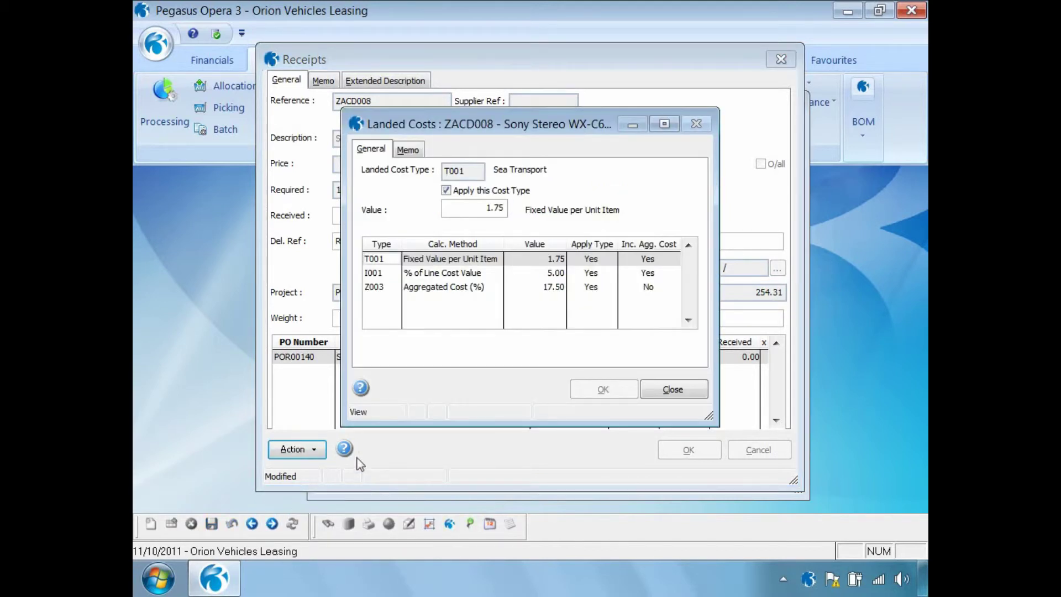
click(381, 273)
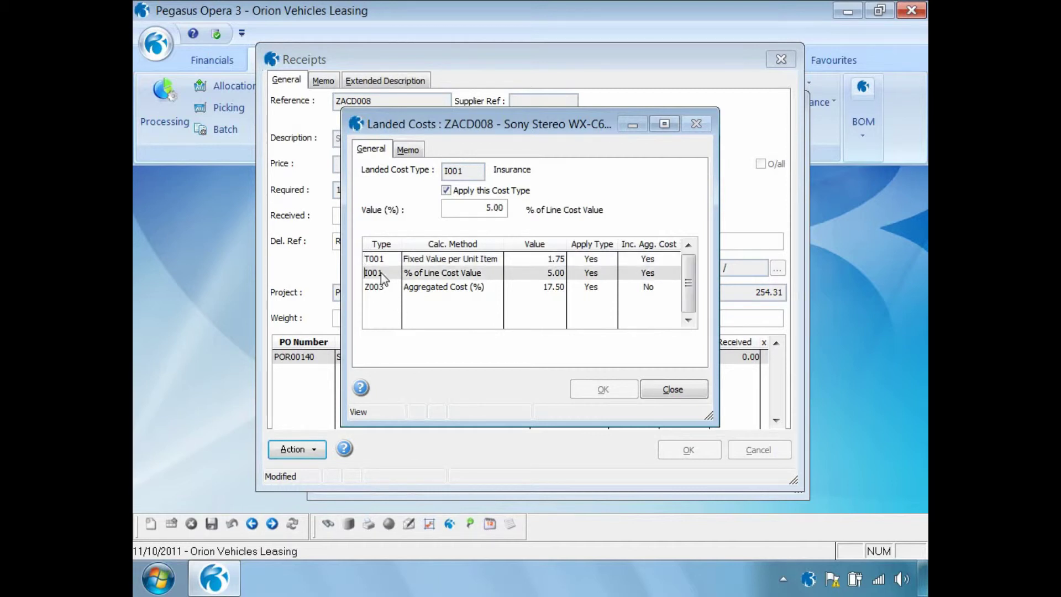
click(446, 191)
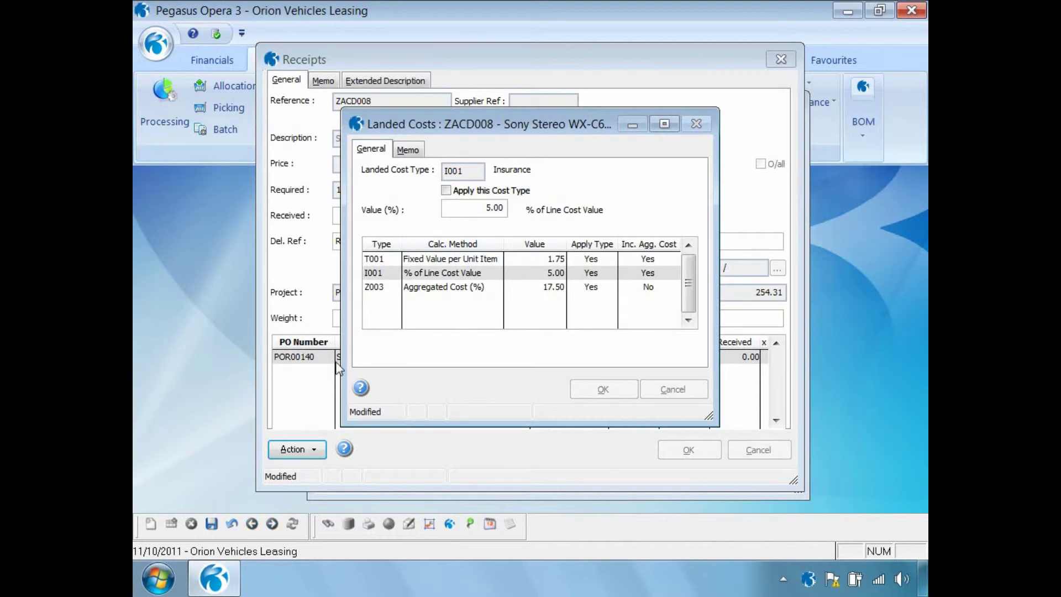
click(211, 525)
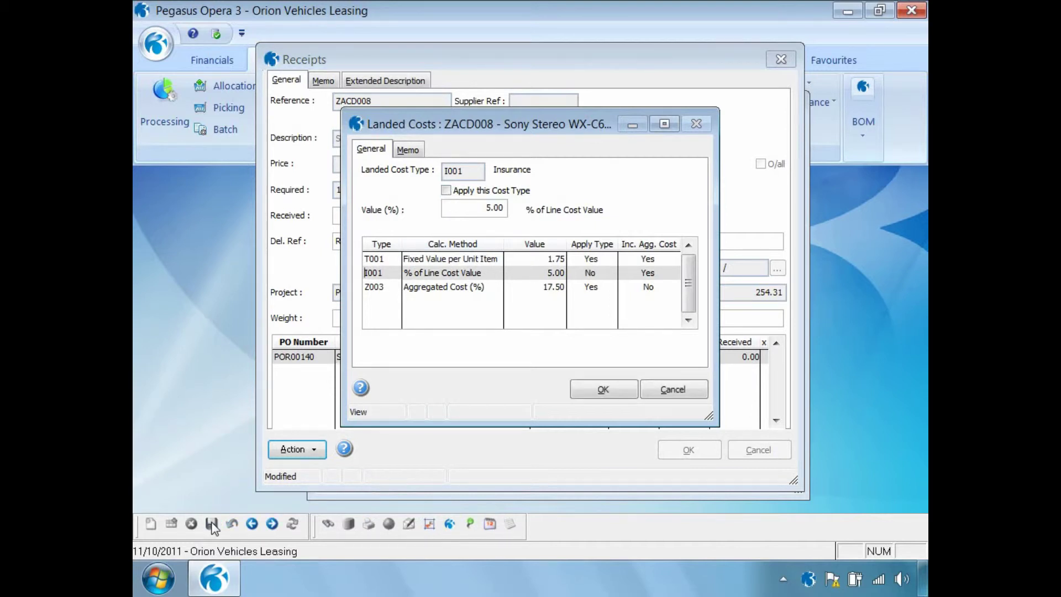
click(600, 390)
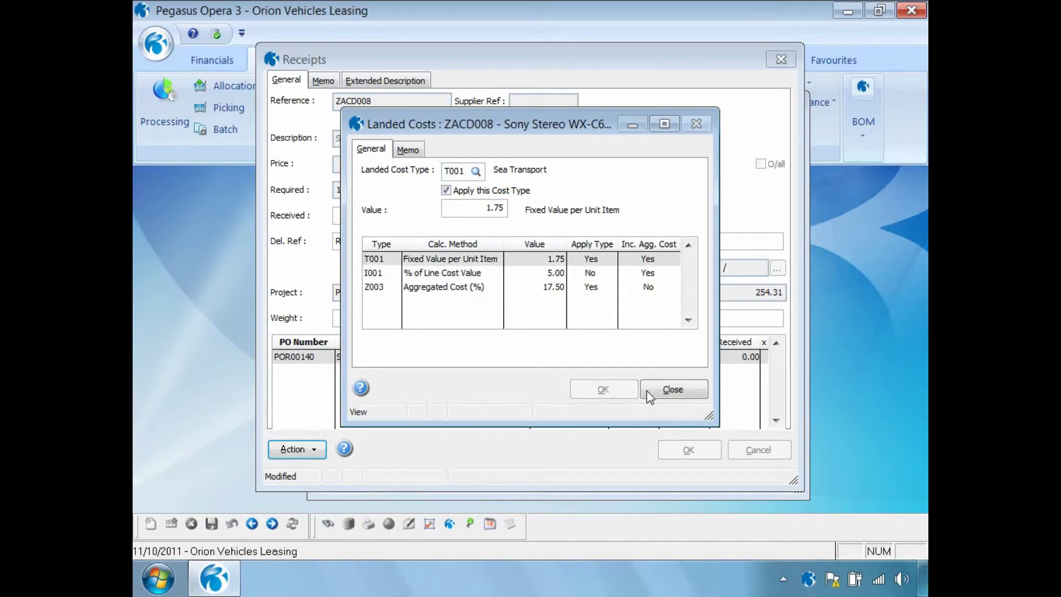
click(647, 390)
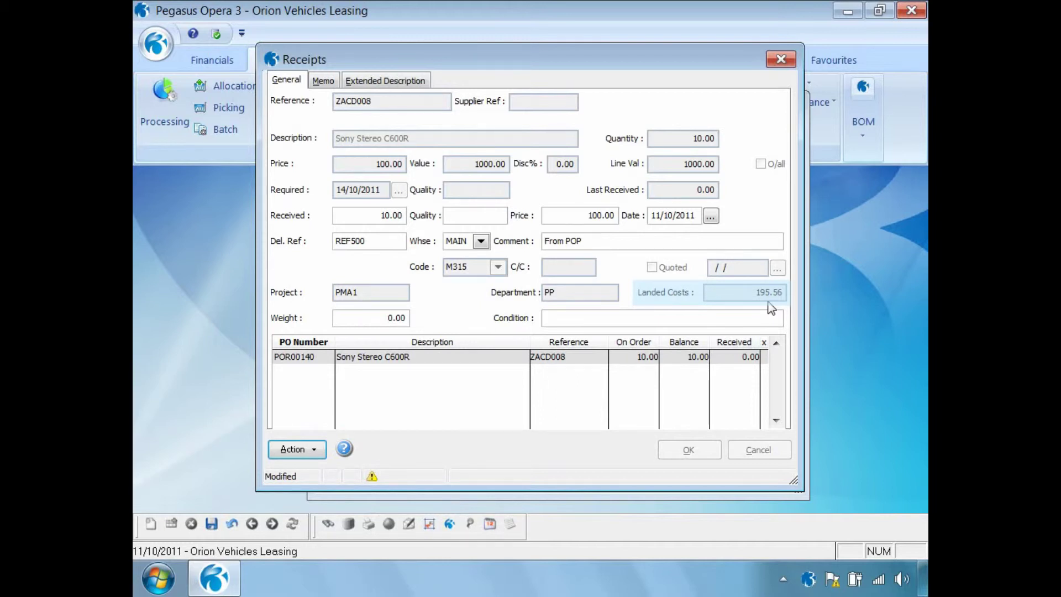
Cancel the landed costs override on the ZACD008 receipt line.
click(313, 451)
mouse_move(343, 509)
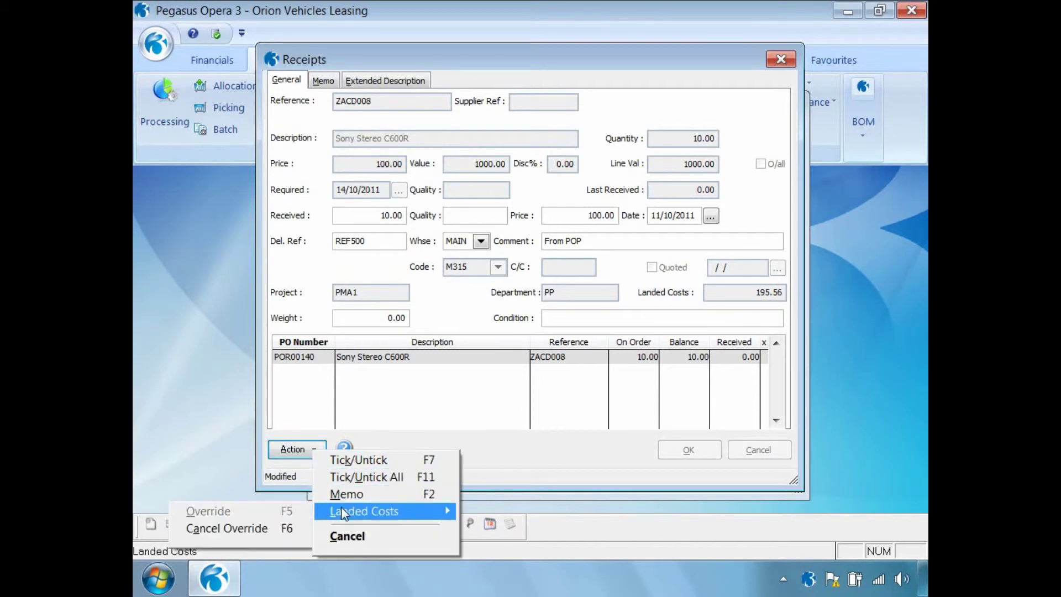
click(264, 529)
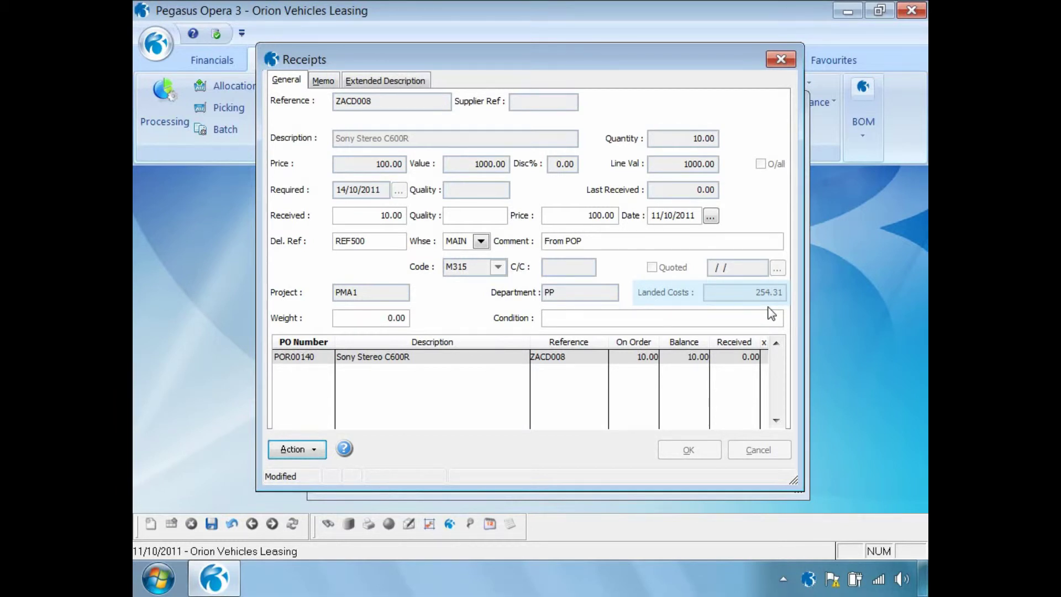
Save and confirm the goods receipt for the Sony stereo order, then close purchase order processing.
click(214, 522)
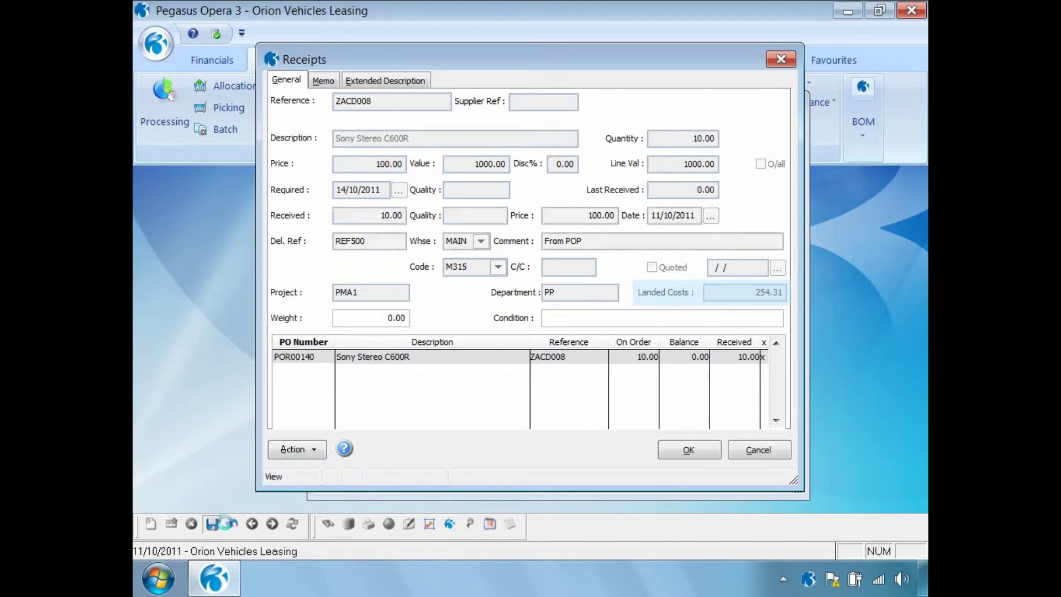
click(683, 452)
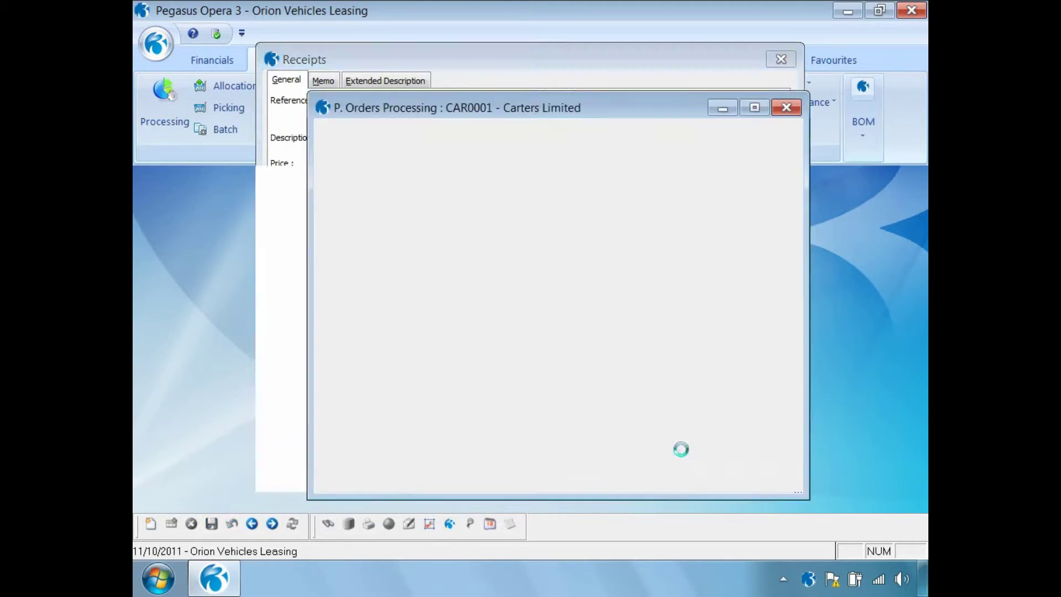
click(505, 349)
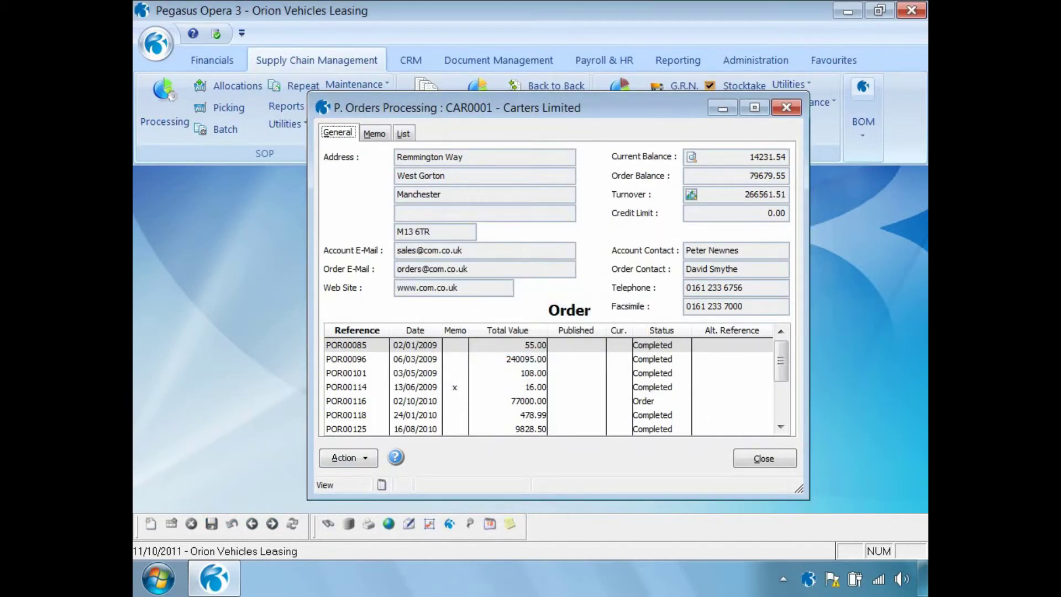
click(770, 463)
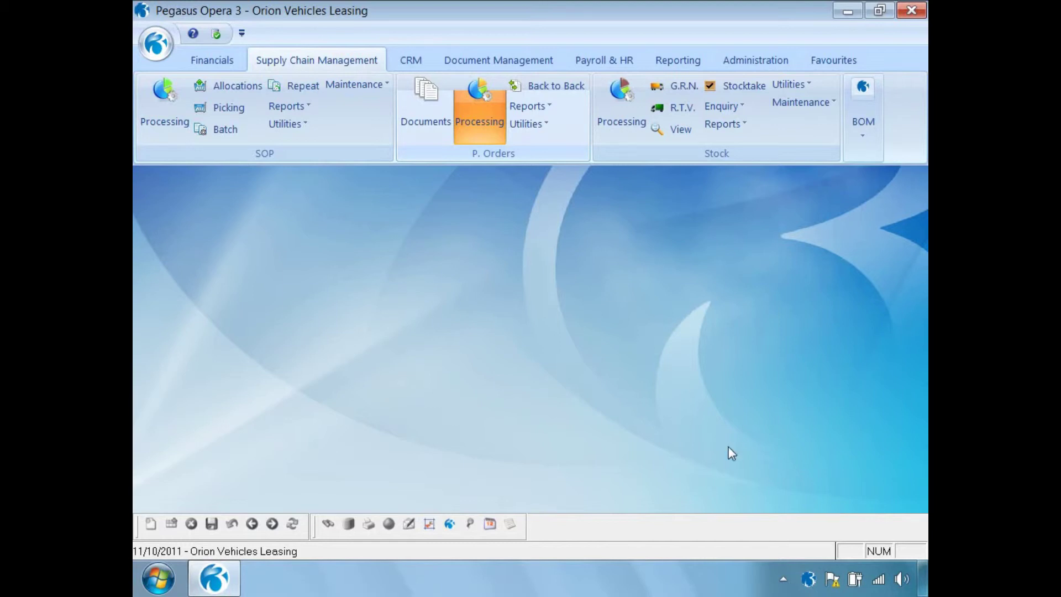
Open the nominal ledger view and set its range from period 10 of 2011 to period 10 of 2011.
click(212, 61)
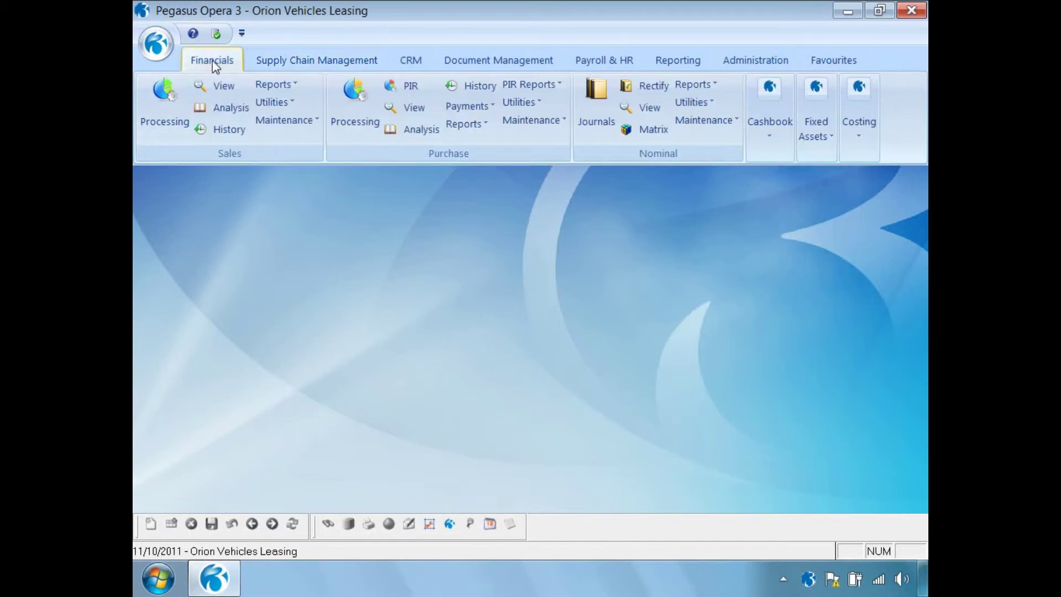
click(644, 108)
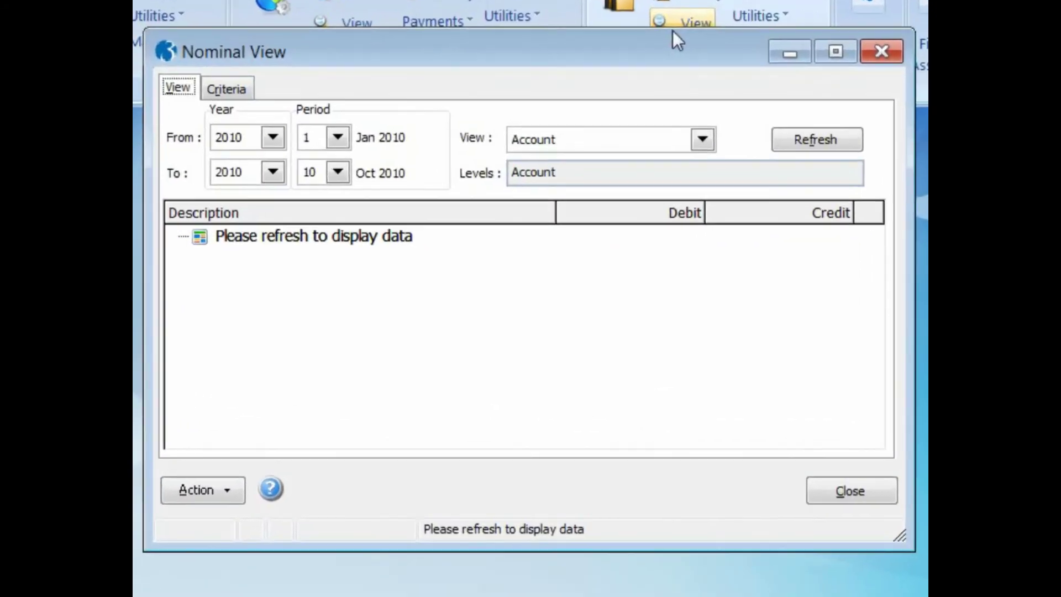
click(322, 195)
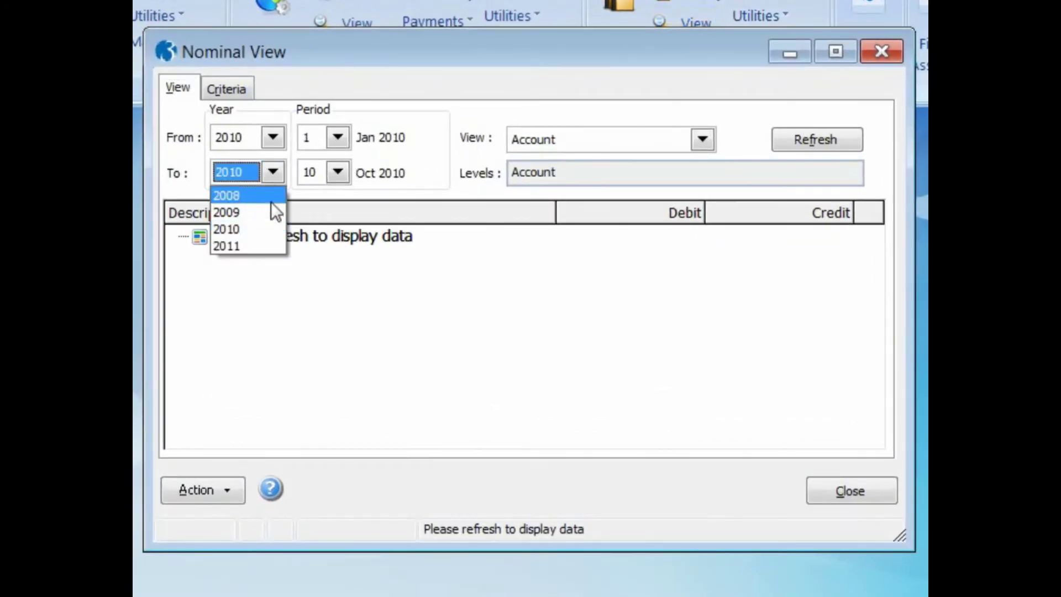
click(257, 246)
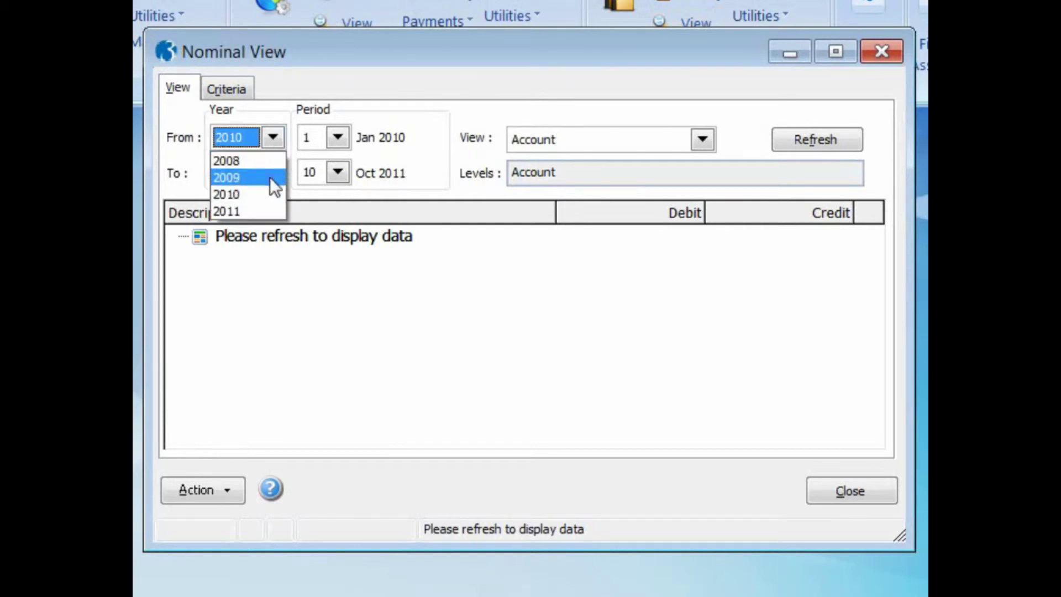
click(240, 208)
click(344, 141)
scroll(341, 221, down, 1)
click(308, 261)
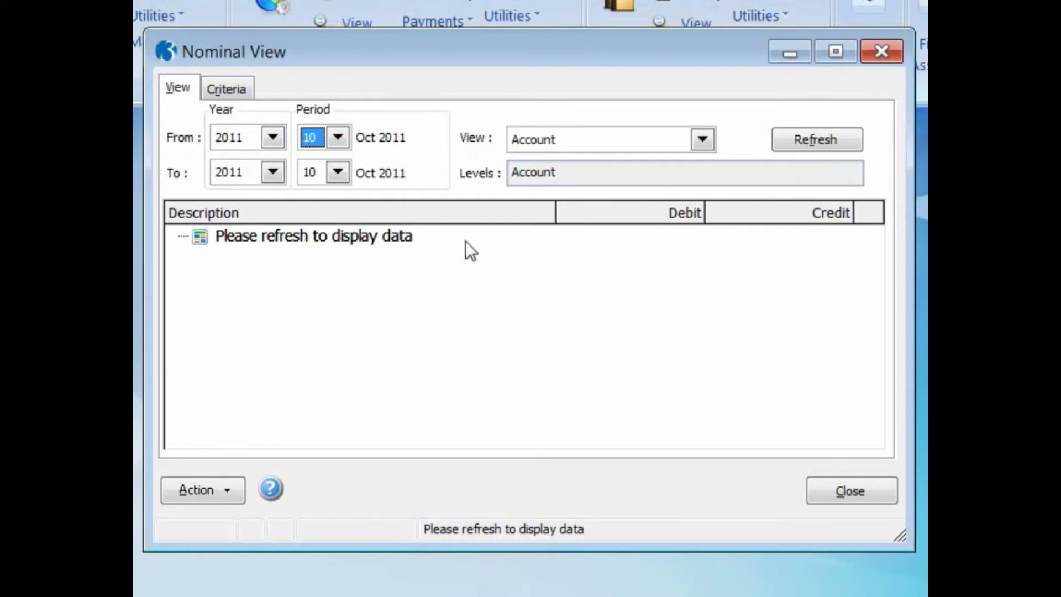
Set the nominal ledger view to Nominal and refresh it to load the balances.
click(702, 141)
click(668, 179)
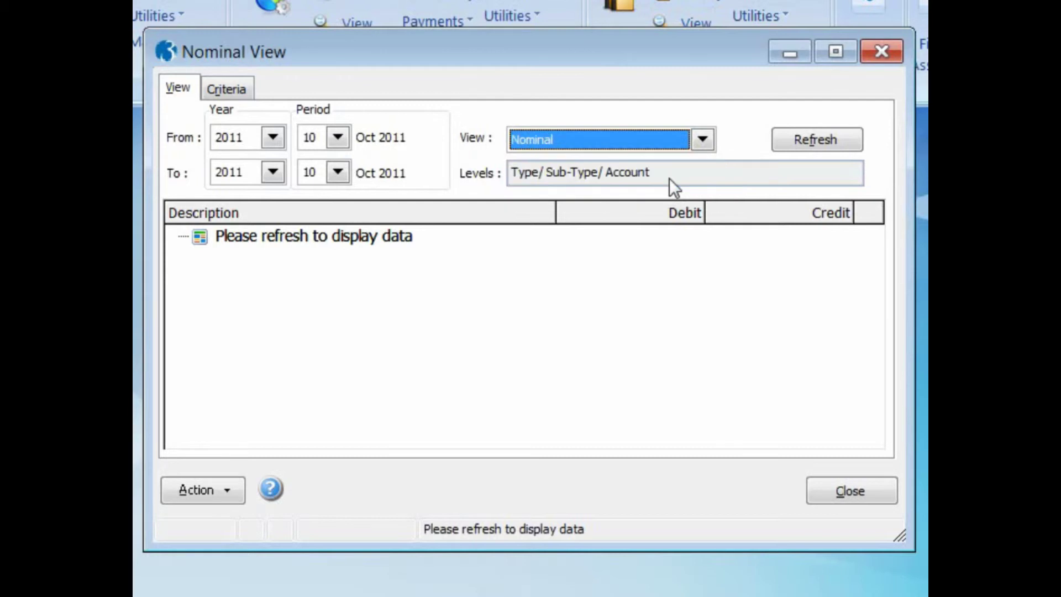
click(792, 142)
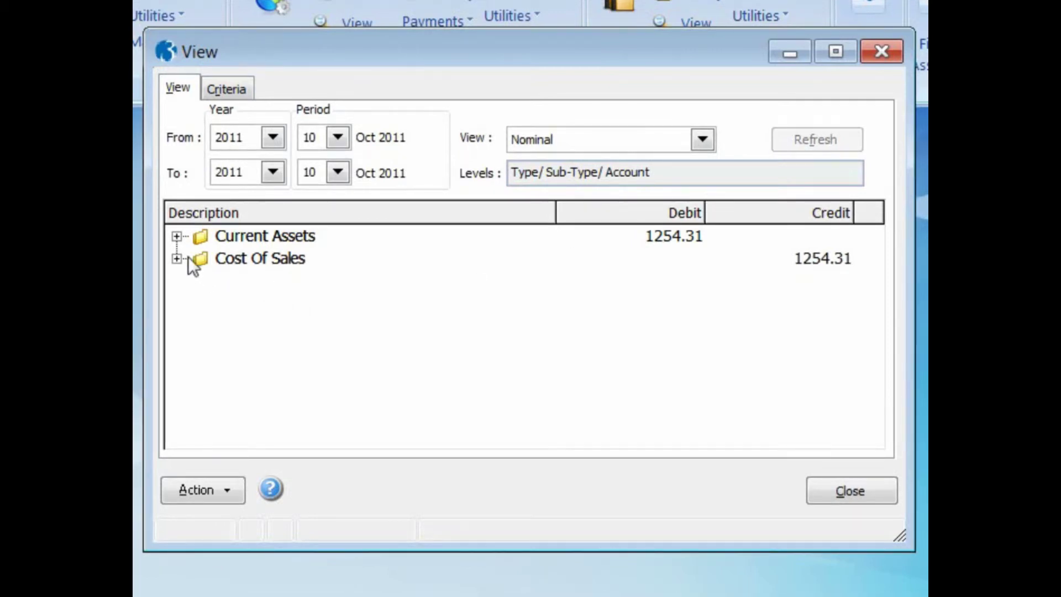
Examine the transactions of the Stock account within Stocks under Current Assets, then close the transaction list.
click(176, 236)
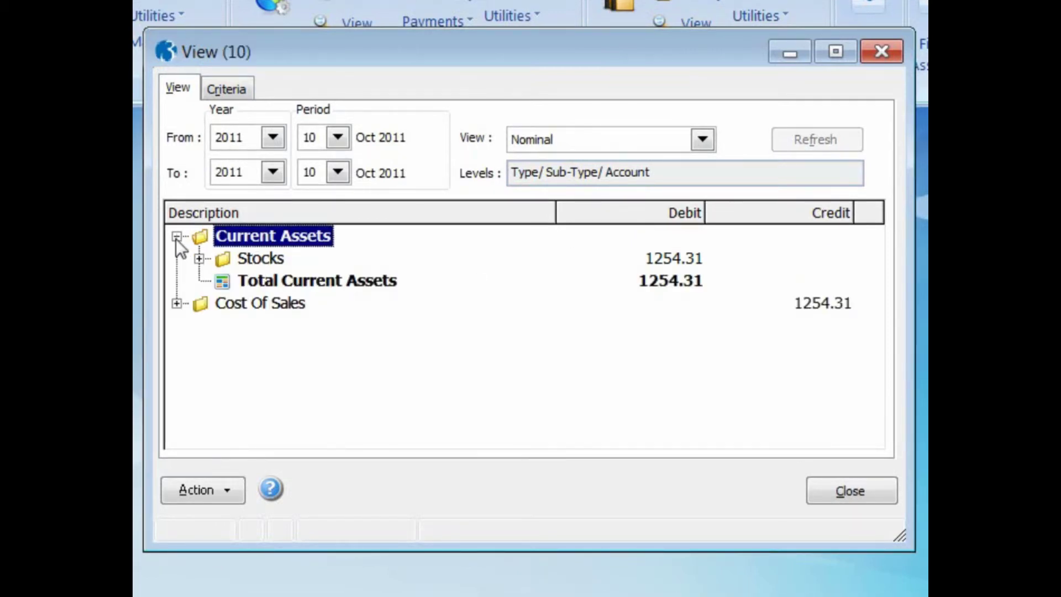
click(199, 259)
double_click(244, 279)
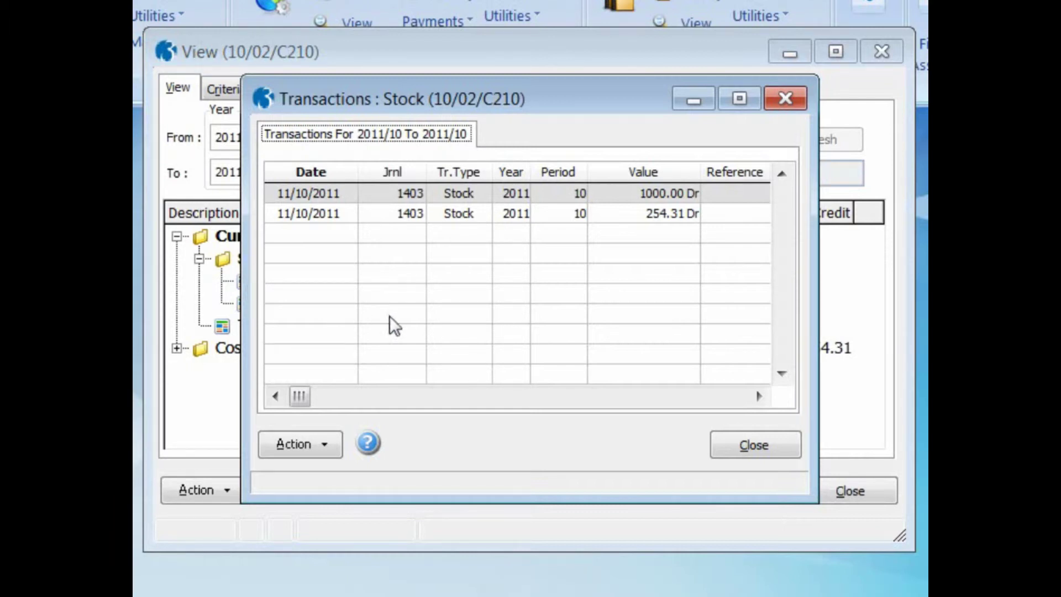
click(735, 442)
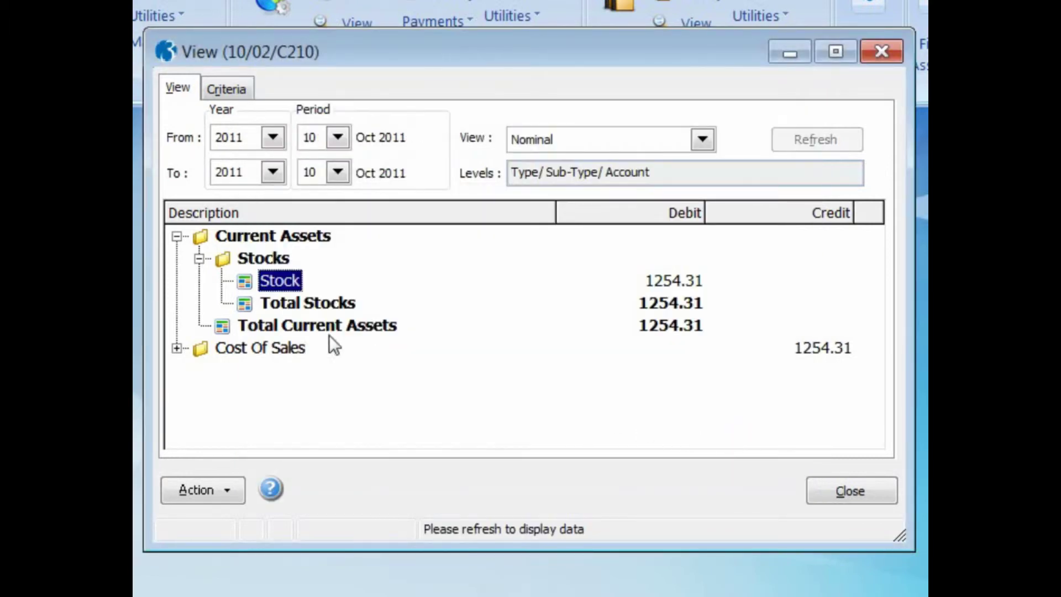
Examine the transactions of the Goods In and Freight Costs accounts under Cost Of Sales, Stock and BOM Movements.
click(177, 348)
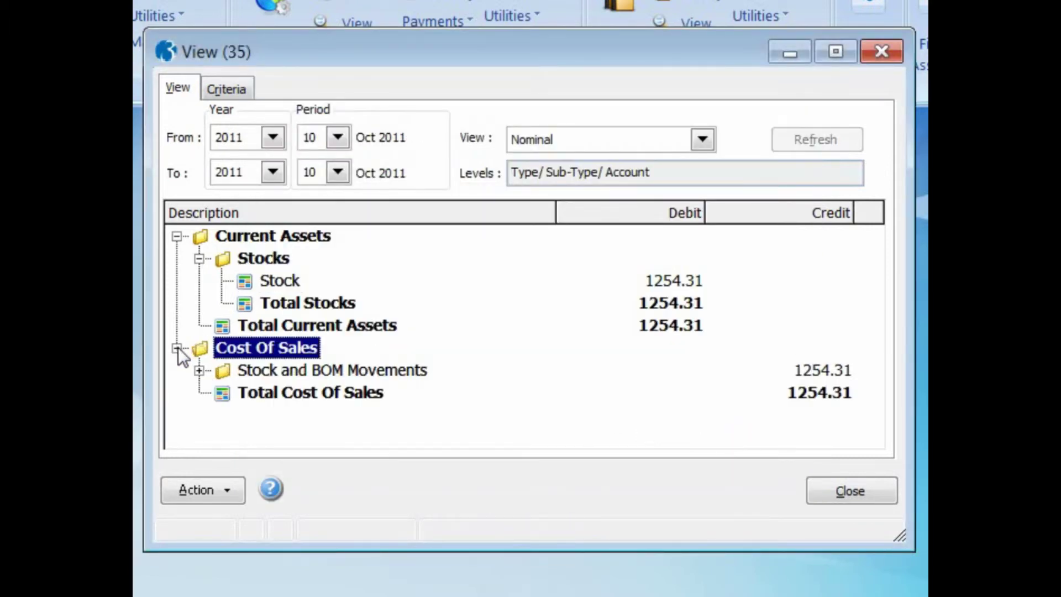
click(199, 370)
double_click(244, 393)
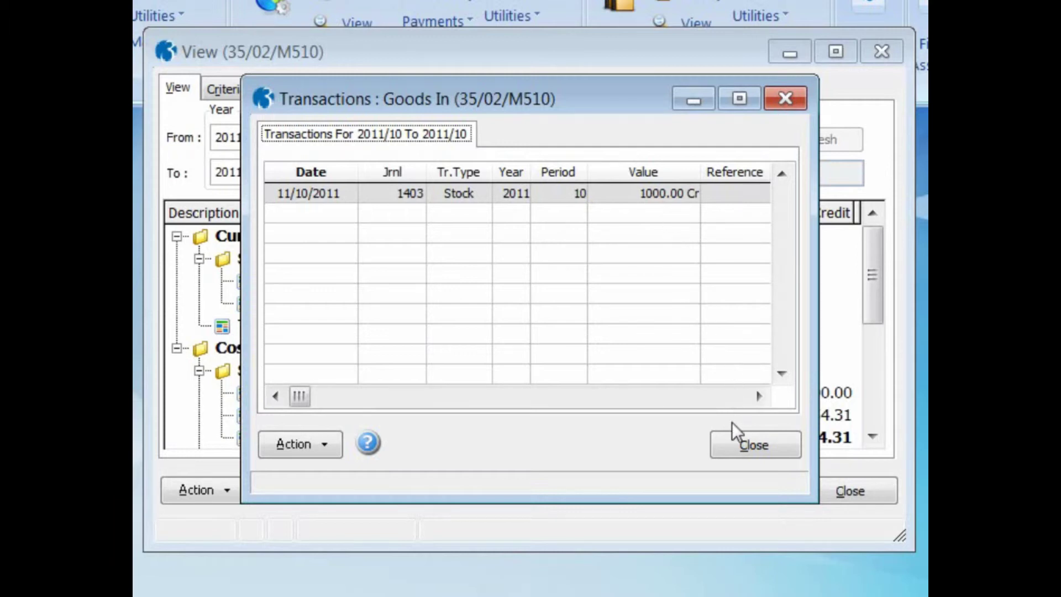
click(737, 441)
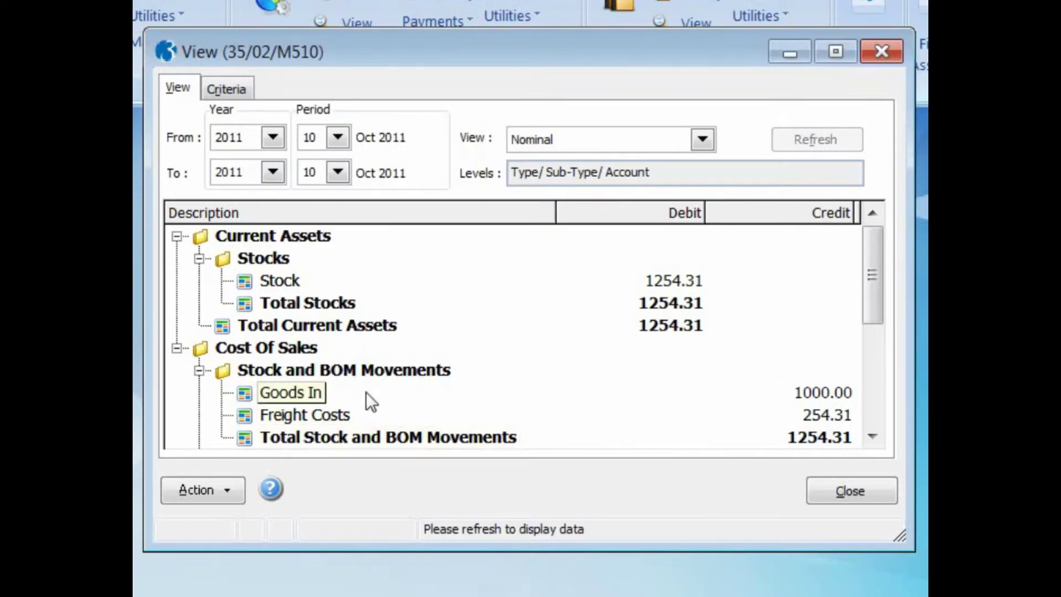
double_click(241, 414)
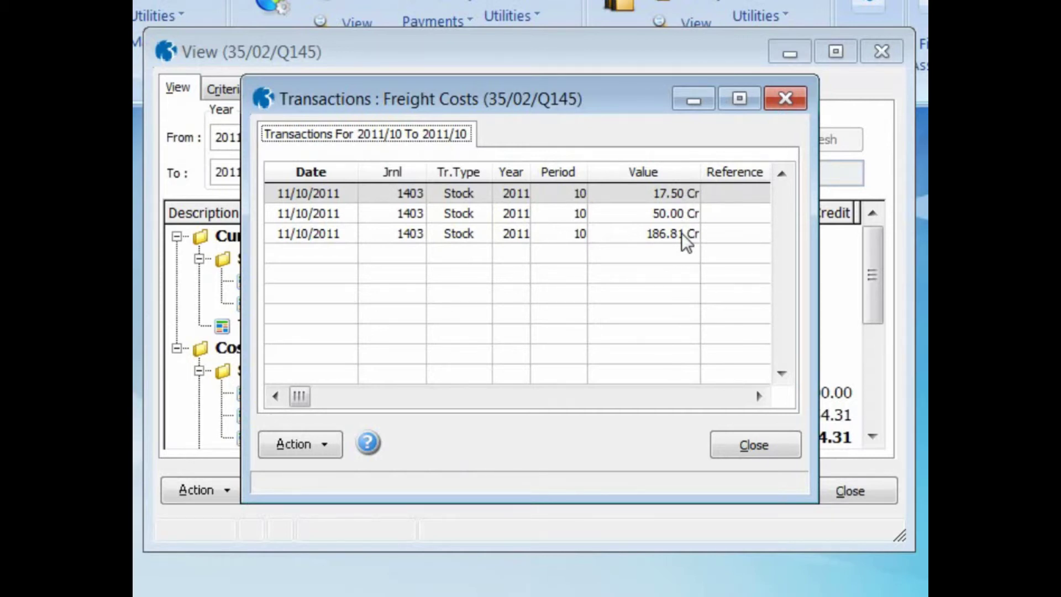
click(754, 445)
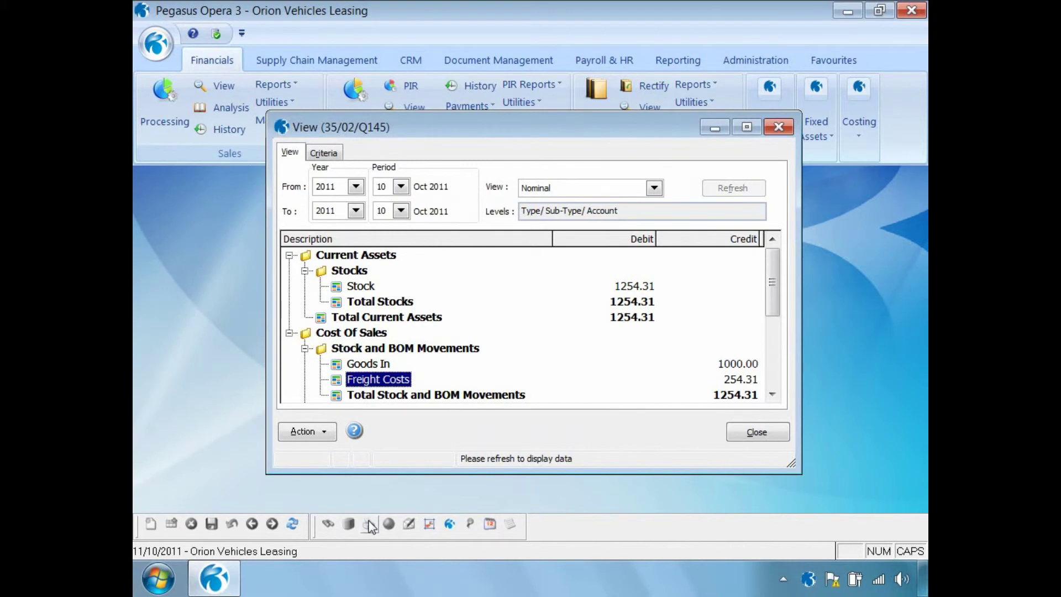
Publish the Nominal View report to screen, review it at 125% zoom, then close the preview and the nominal view.
click(369, 524)
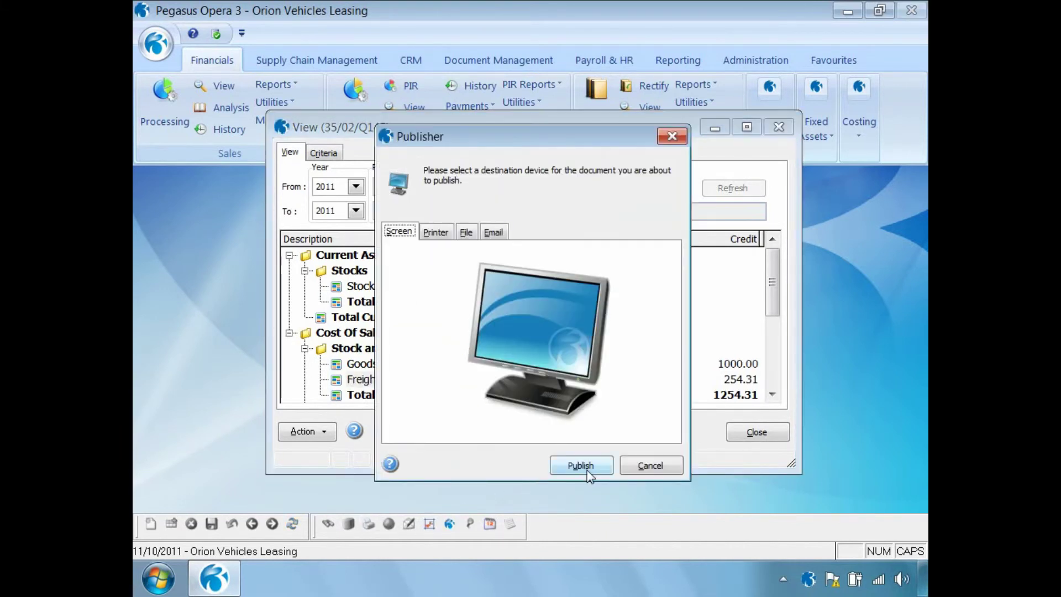
click(581, 465)
click(371, 494)
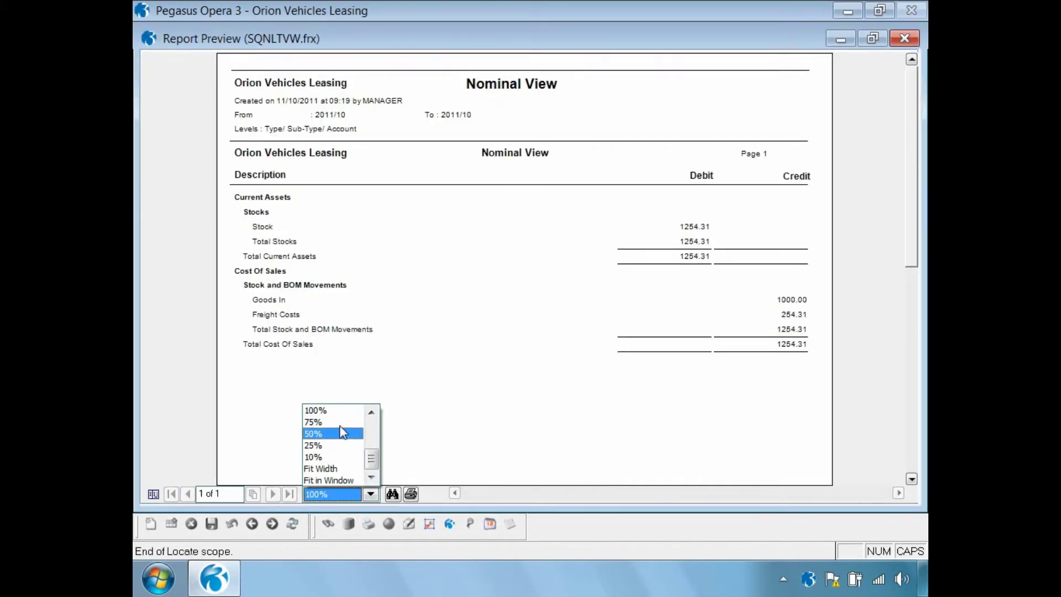
click(371, 412)
click(351, 414)
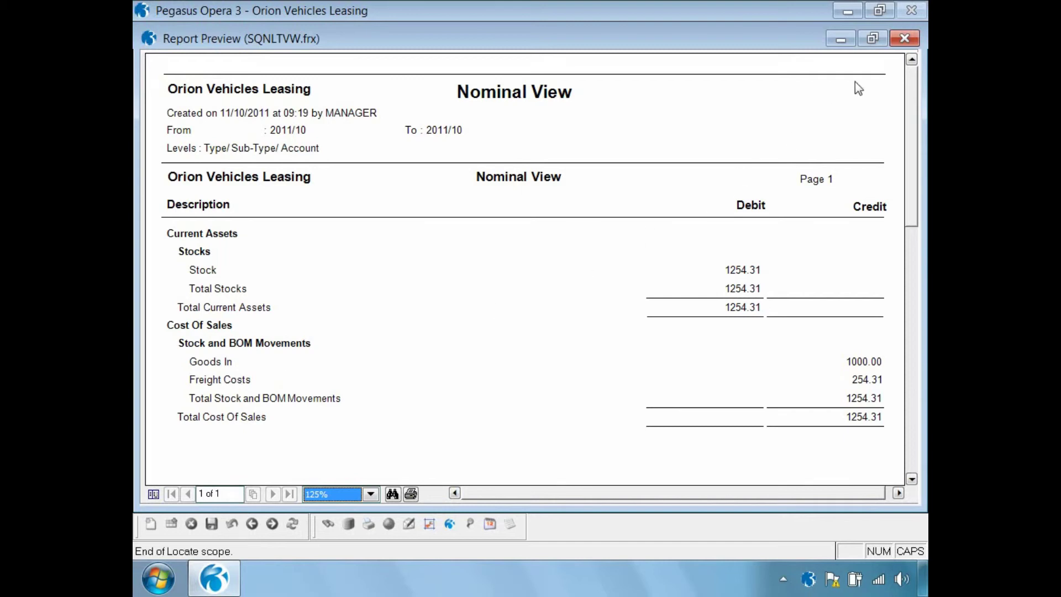
click(904, 38)
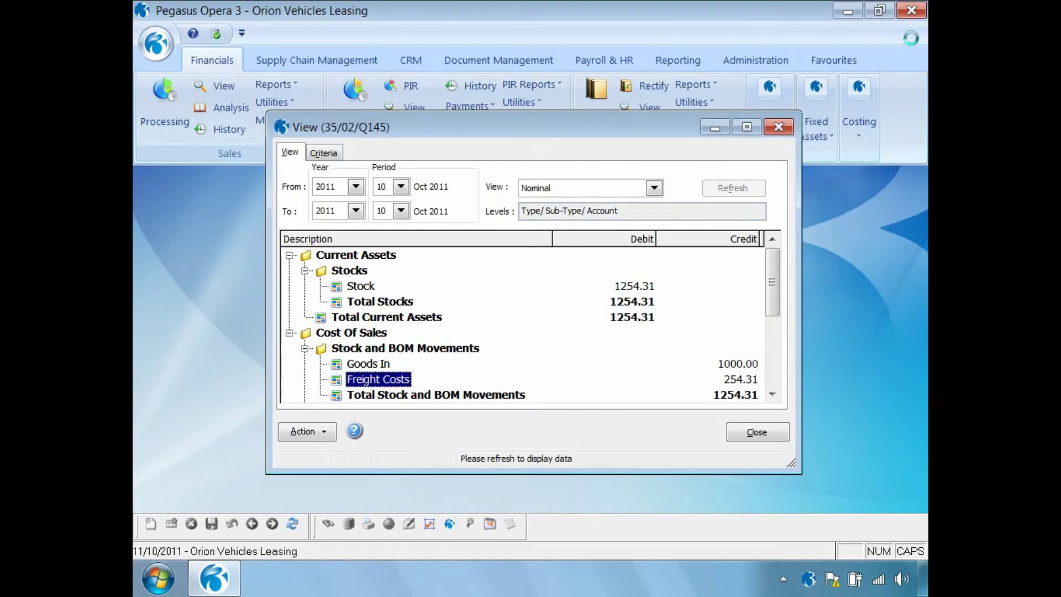
click(752, 432)
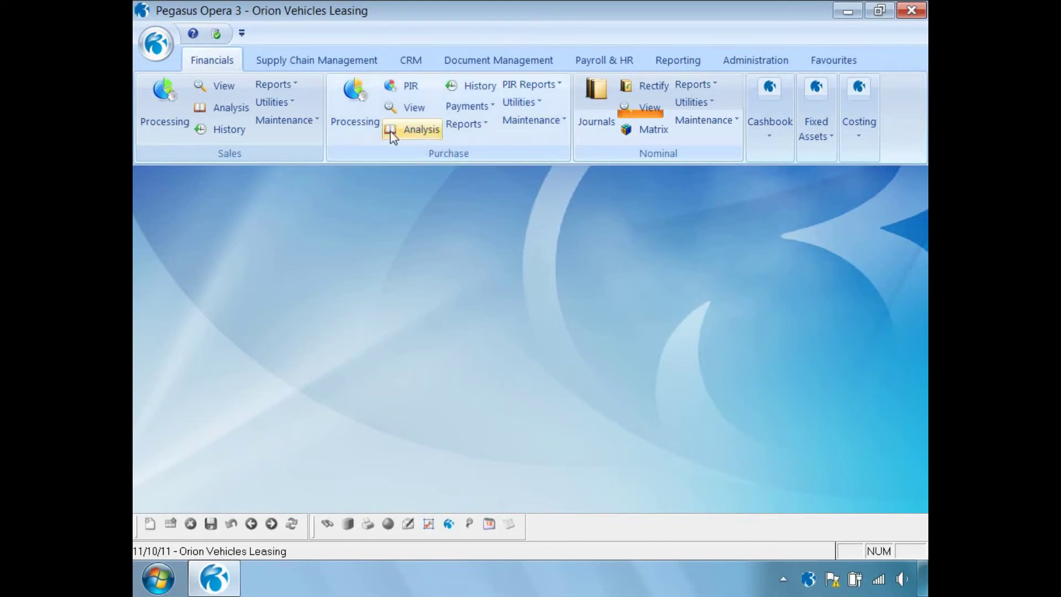
Open the stock module's Stock Valuation report and restrict its product range to ZACD008 only.
click(330, 65)
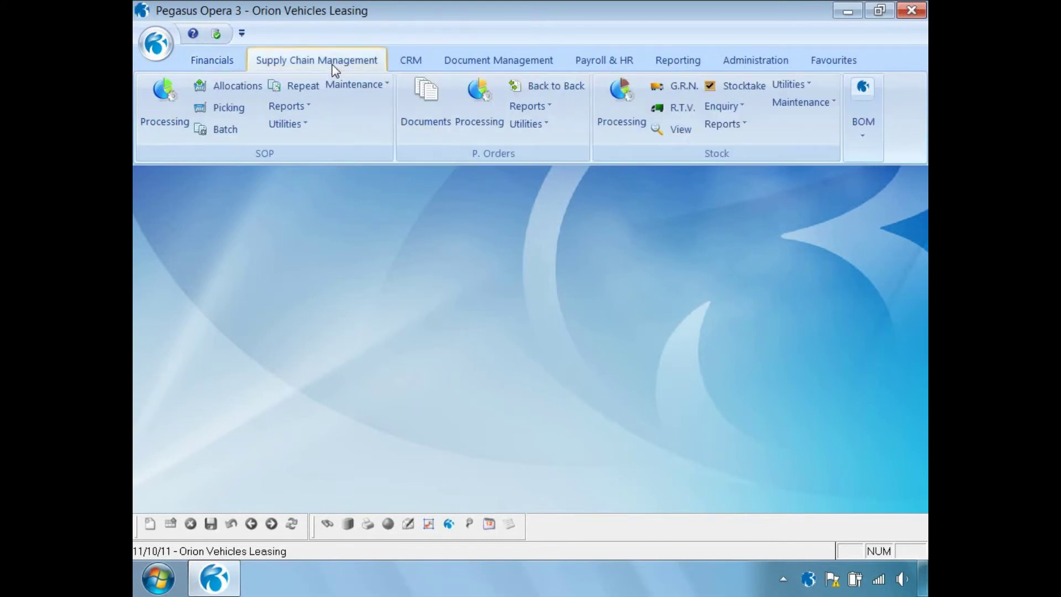
click(729, 132)
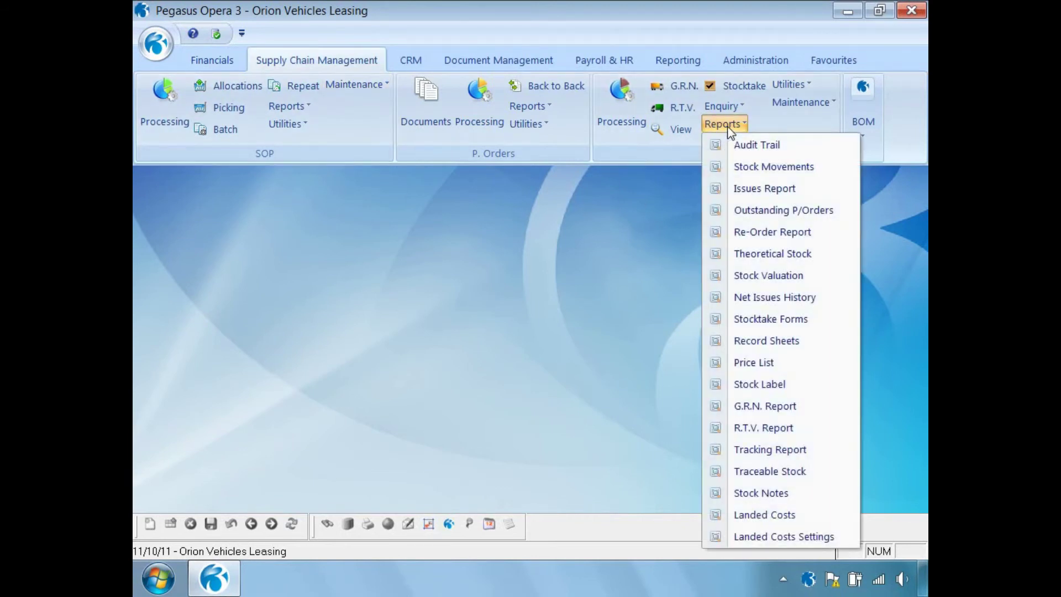
click(758, 273)
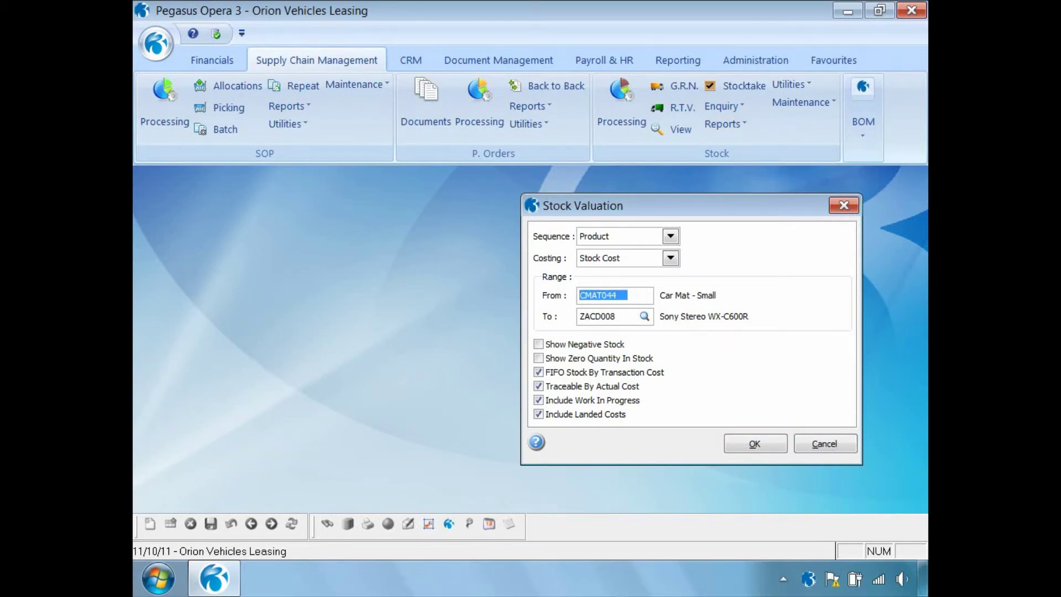
text(ZACD)
key(Tab)
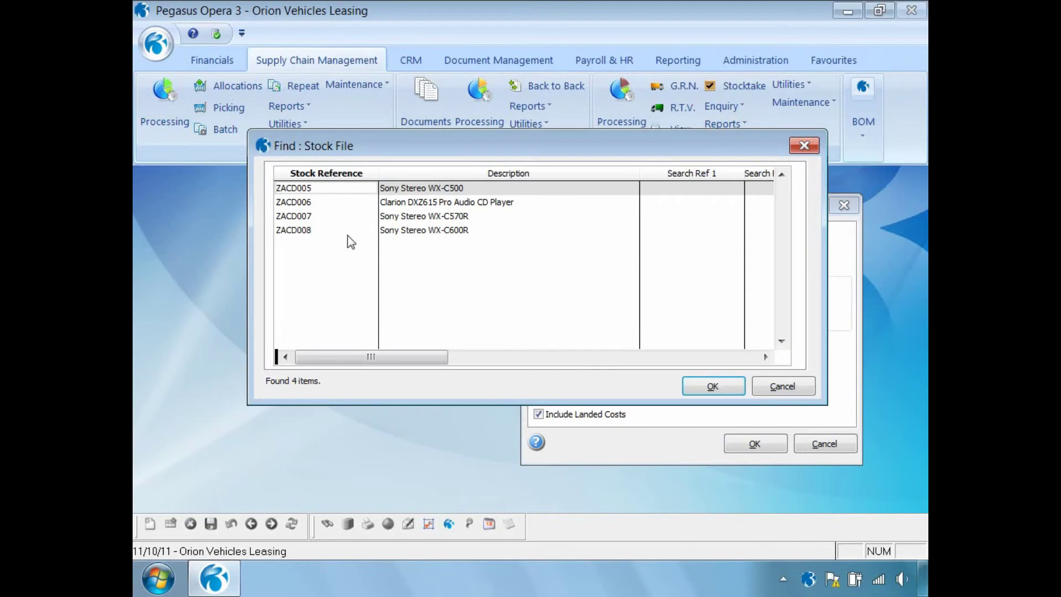
double_click(313, 233)
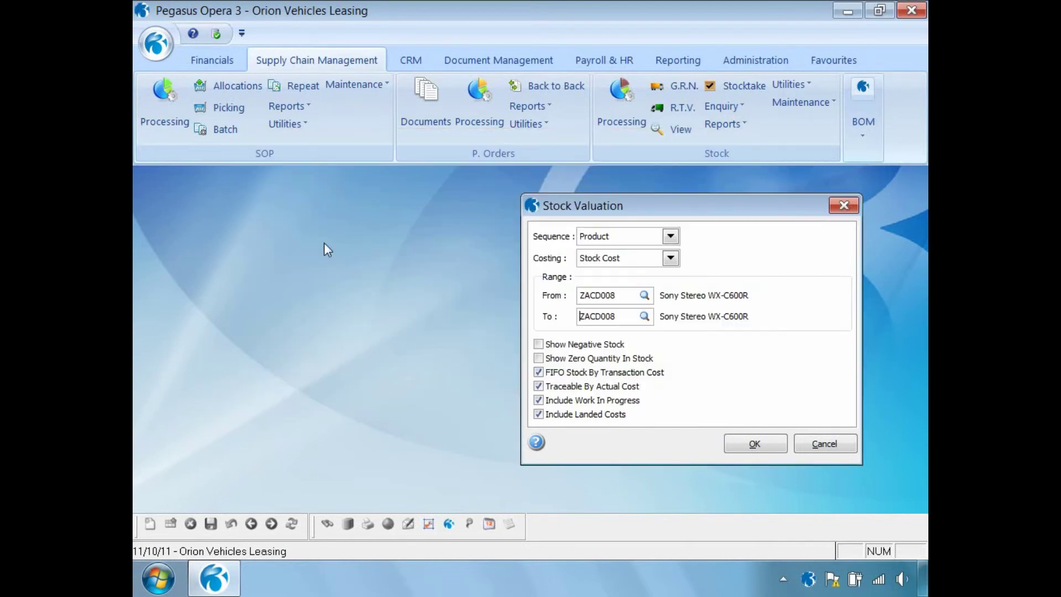
Publish the Stock Valuation report to screen, review it across to the % Margin column, and close the preview.
click(744, 445)
click(586, 467)
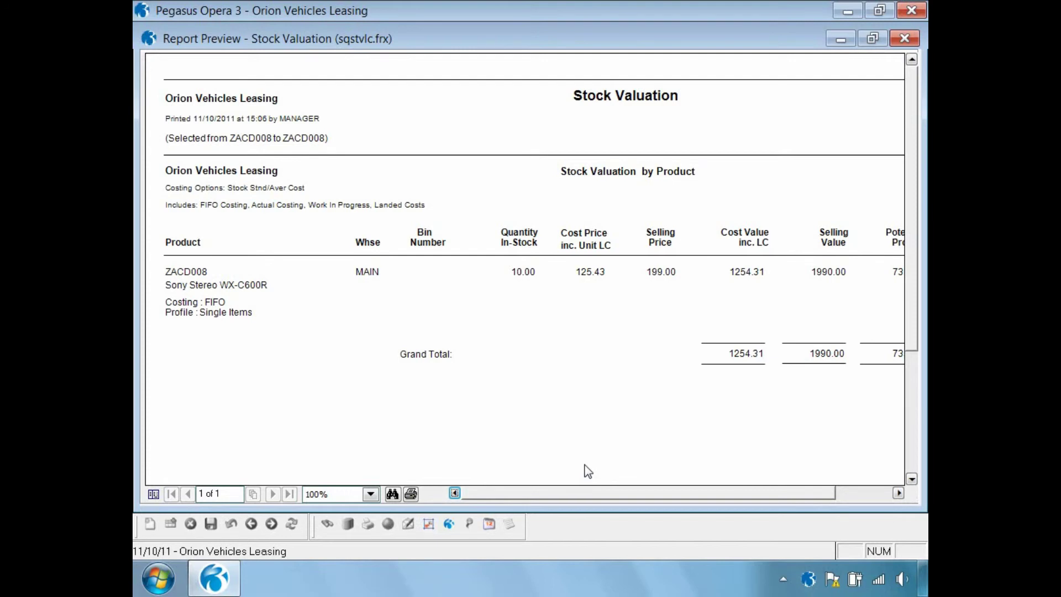
click(898, 493)
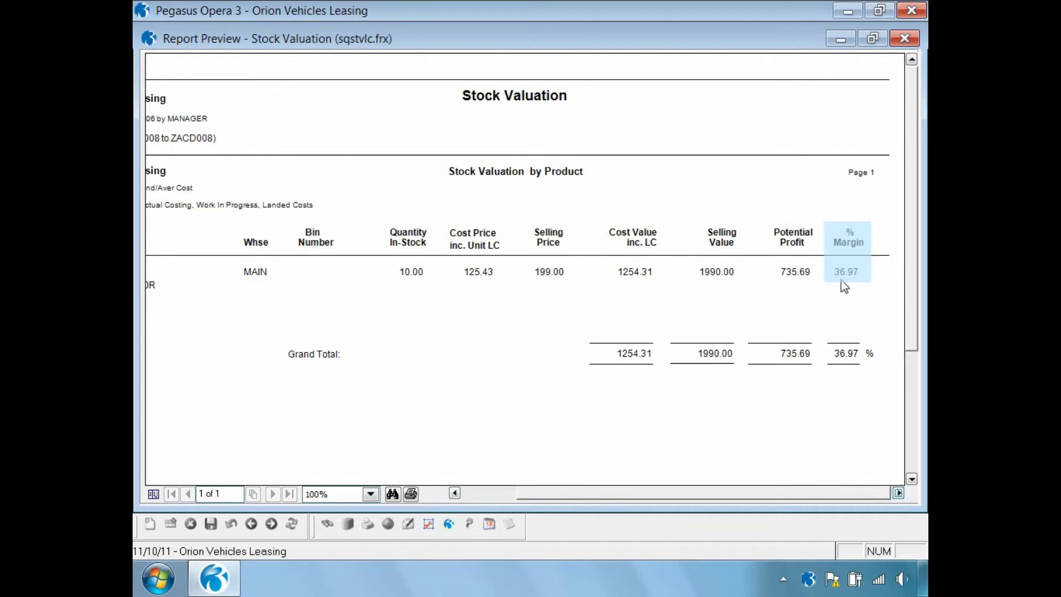
click(904, 38)
Publish the Landed Costs Settings report to screen for the full product range, review it, and close the preview.
click(718, 126)
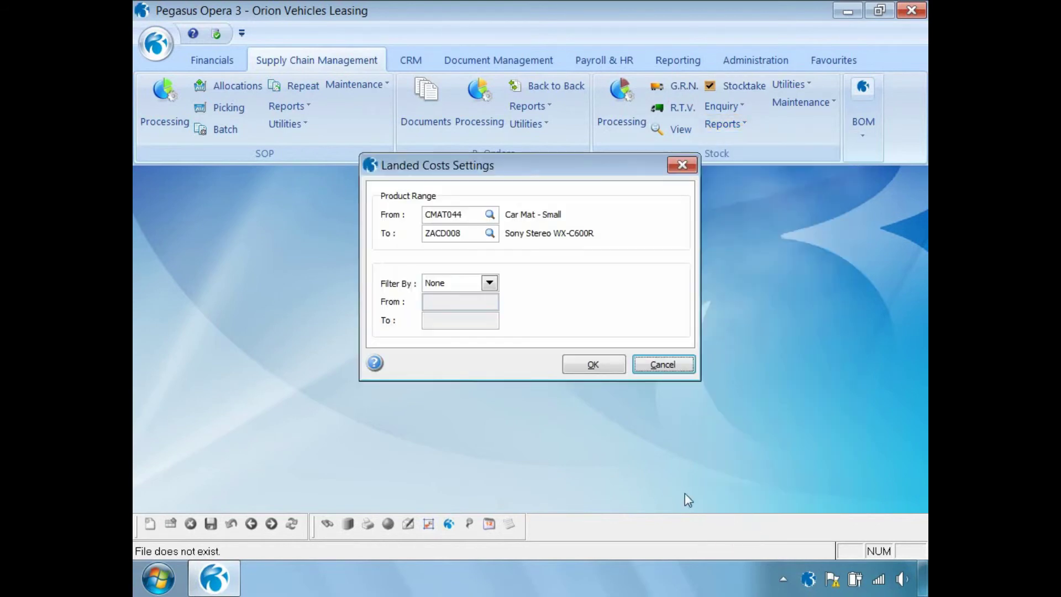
click(573, 364)
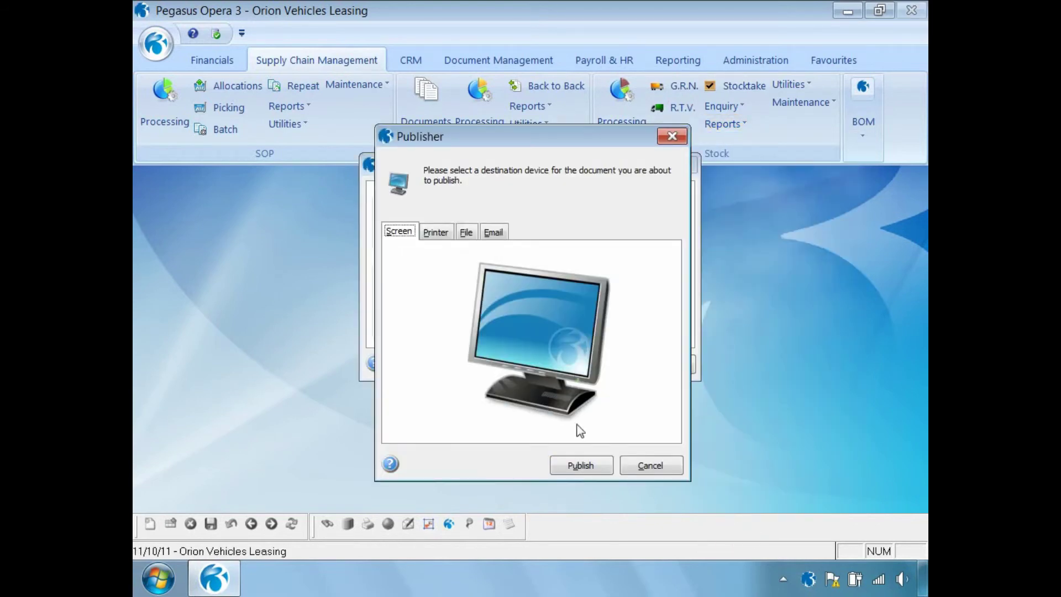
click(572, 467)
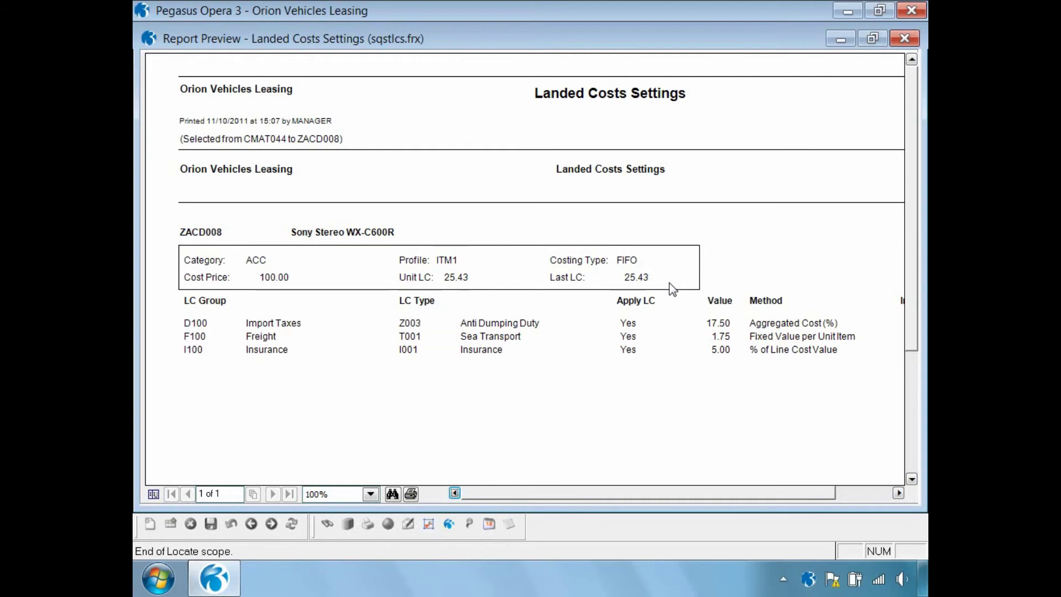
click(906, 39)
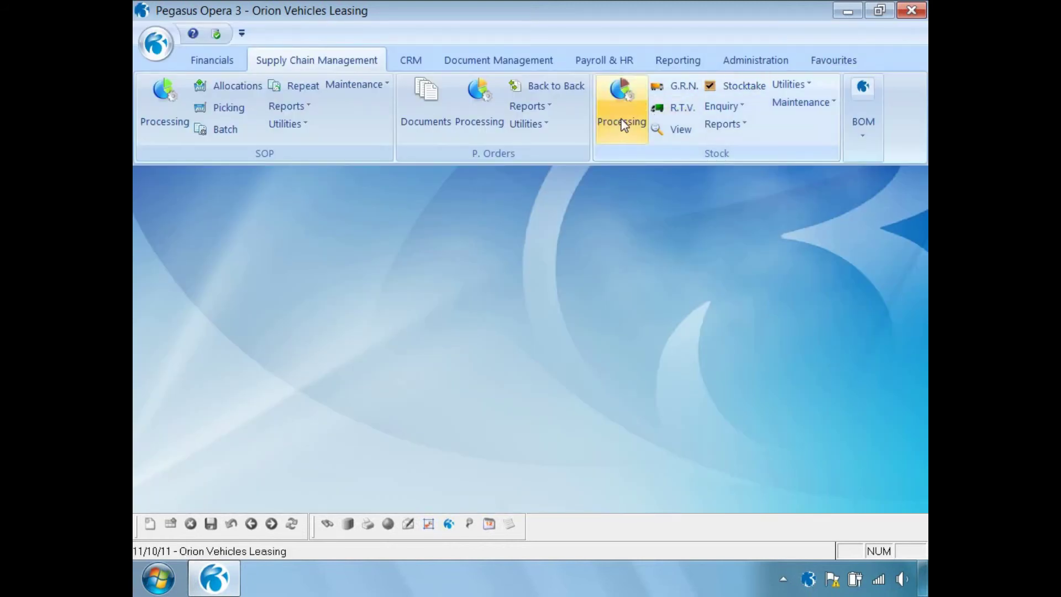
Check the last cost and landed cost values on the ZACD008 stock record, then close it.
click(619, 113)
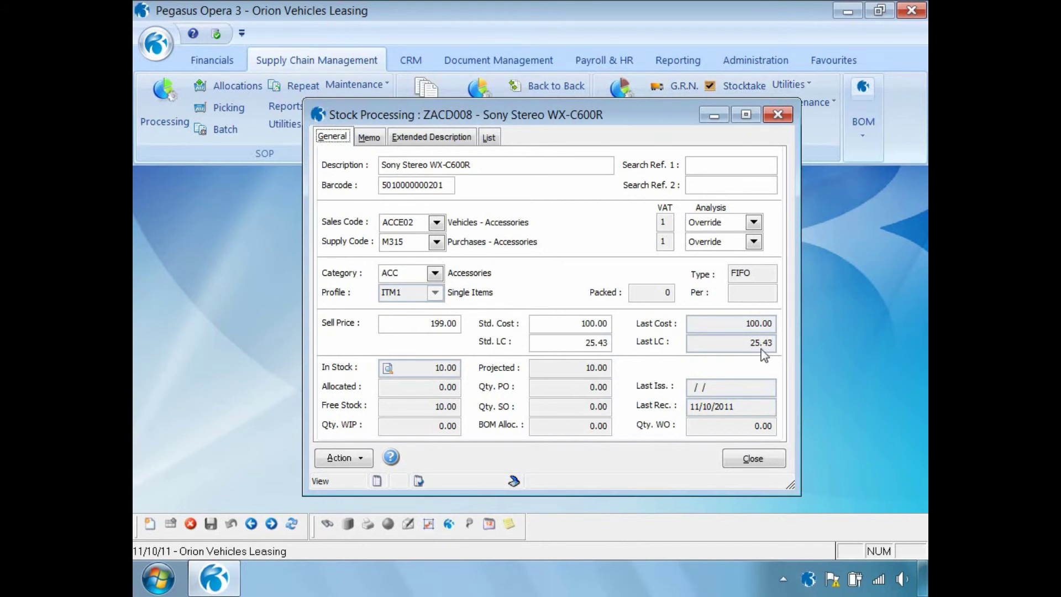
click(743, 459)
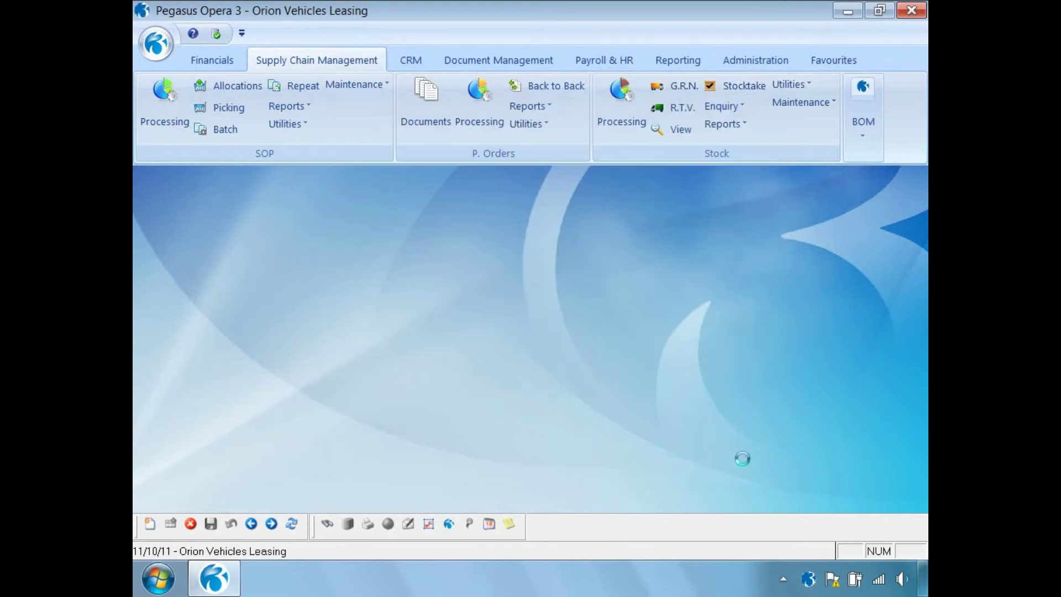
Open the stock view, set its From date to 11/10/2011, include Receipt transactions in the criteria, and refresh the data.
click(680, 128)
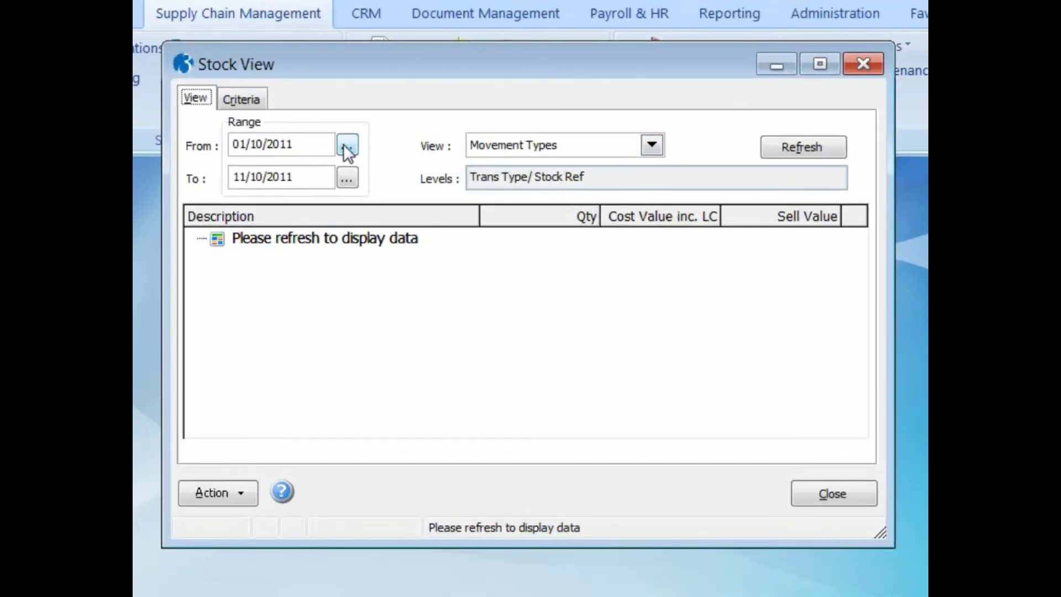
click(347, 146)
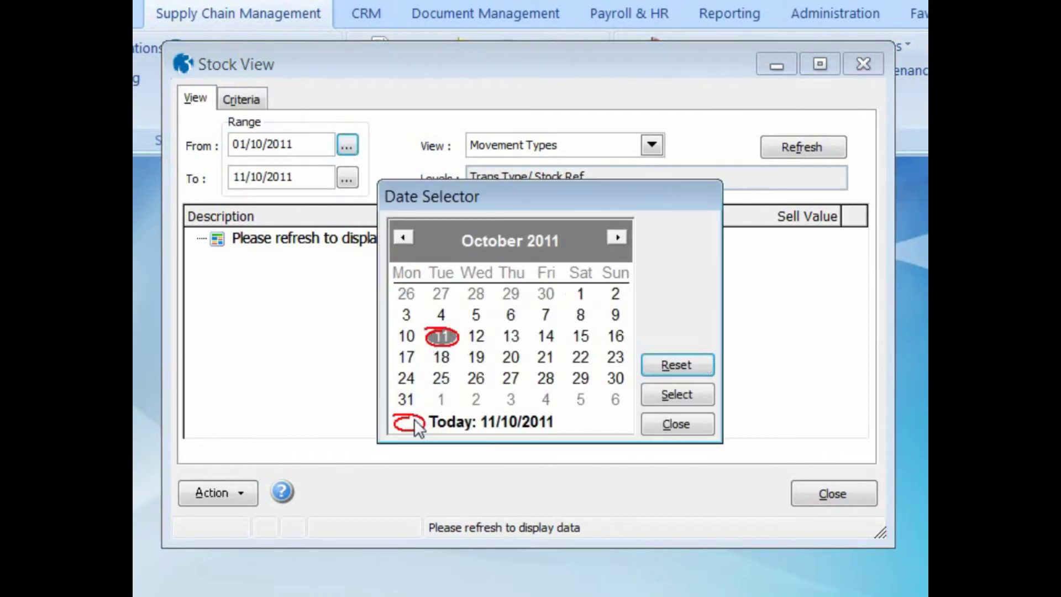
click(667, 393)
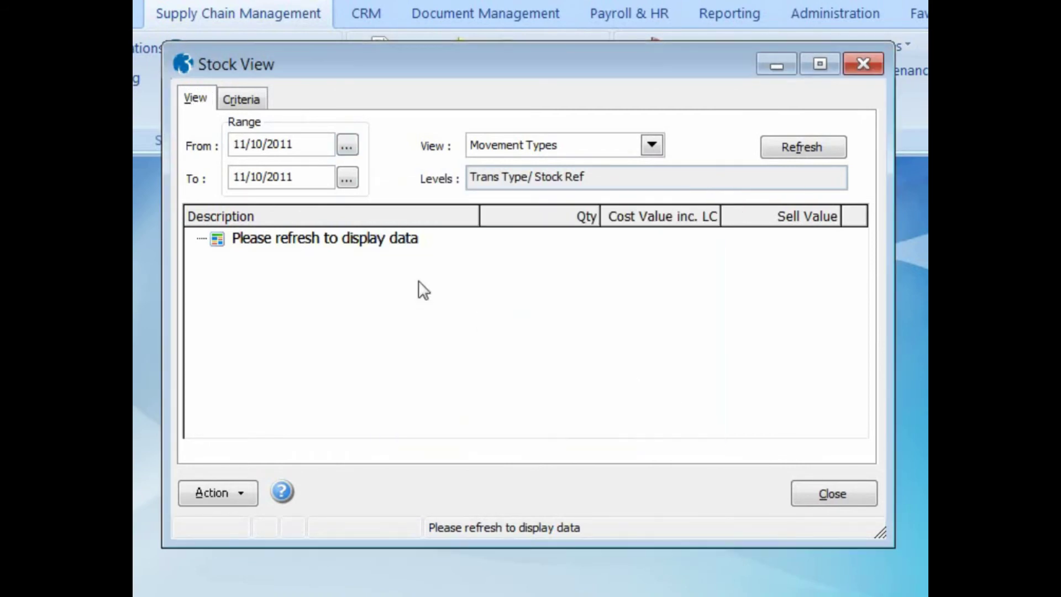
click(239, 98)
click(283, 429)
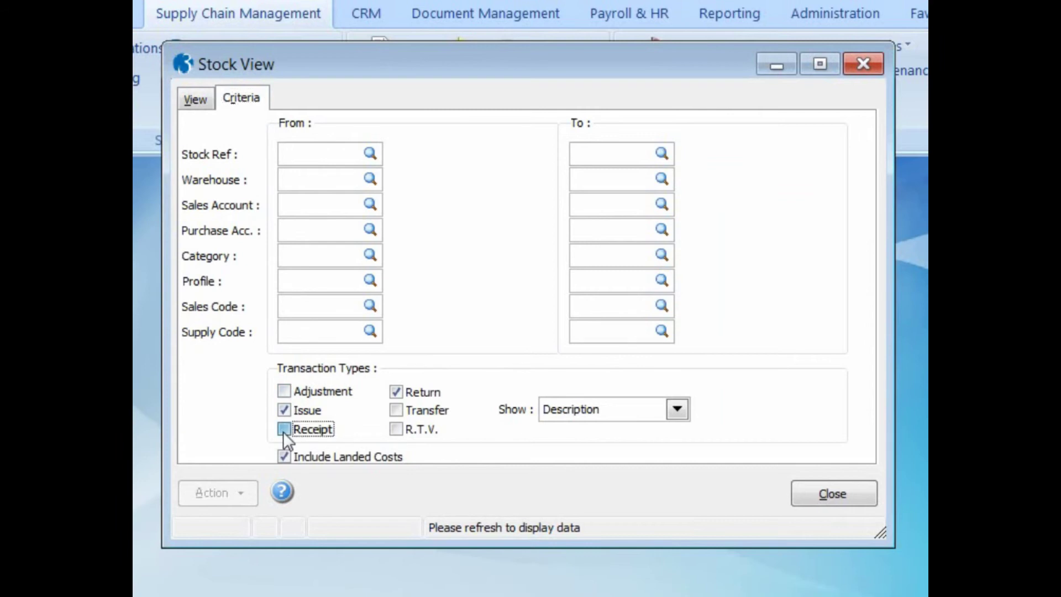
click(194, 98)
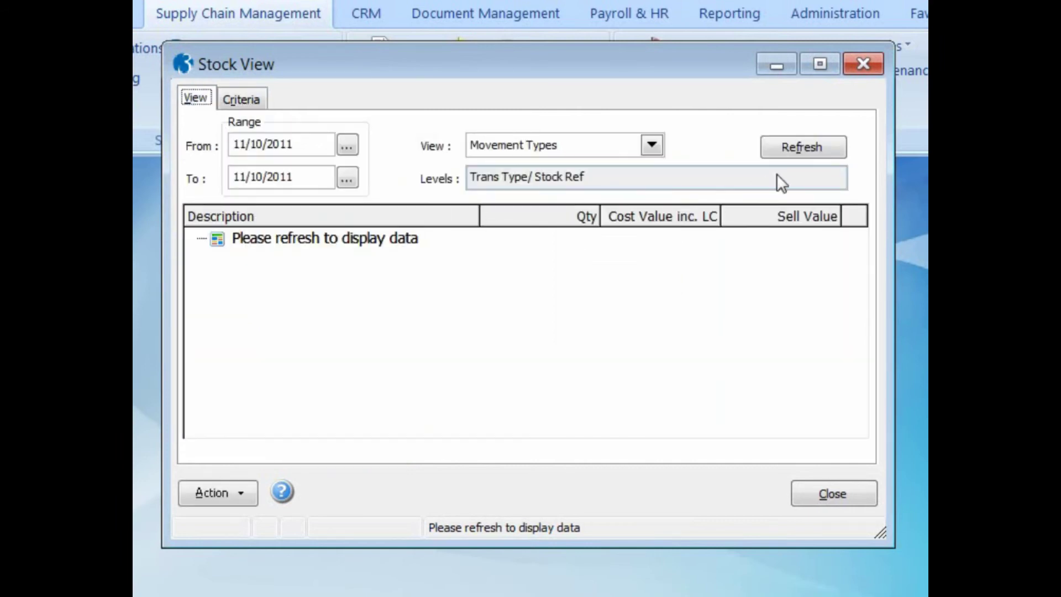
click(779, 149)
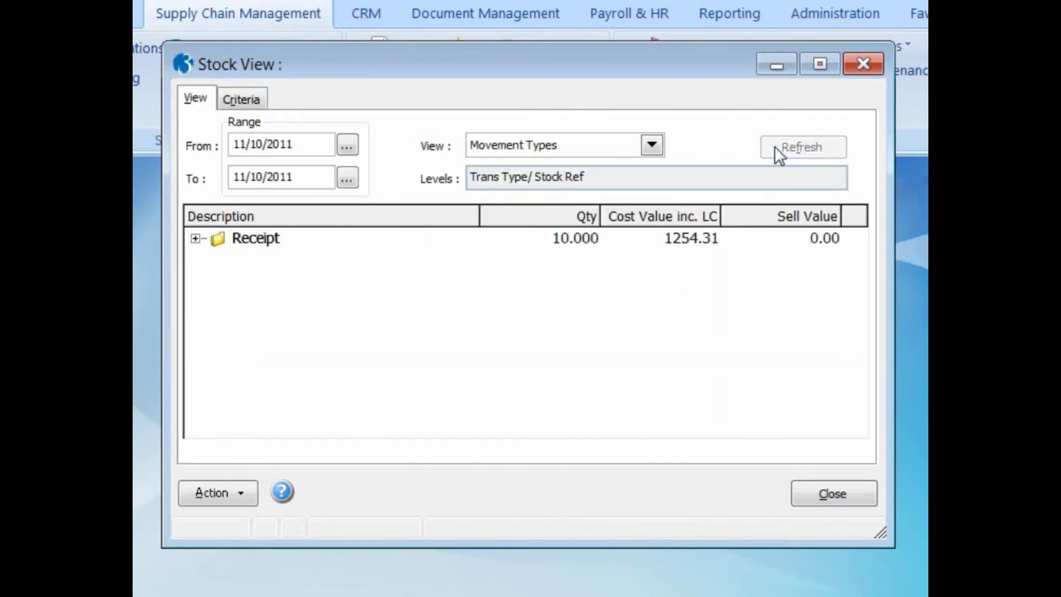
Examine the receipt transaction of the Sony Stereo WX-C600R in the stock view, then close the view.
click(195, 238)
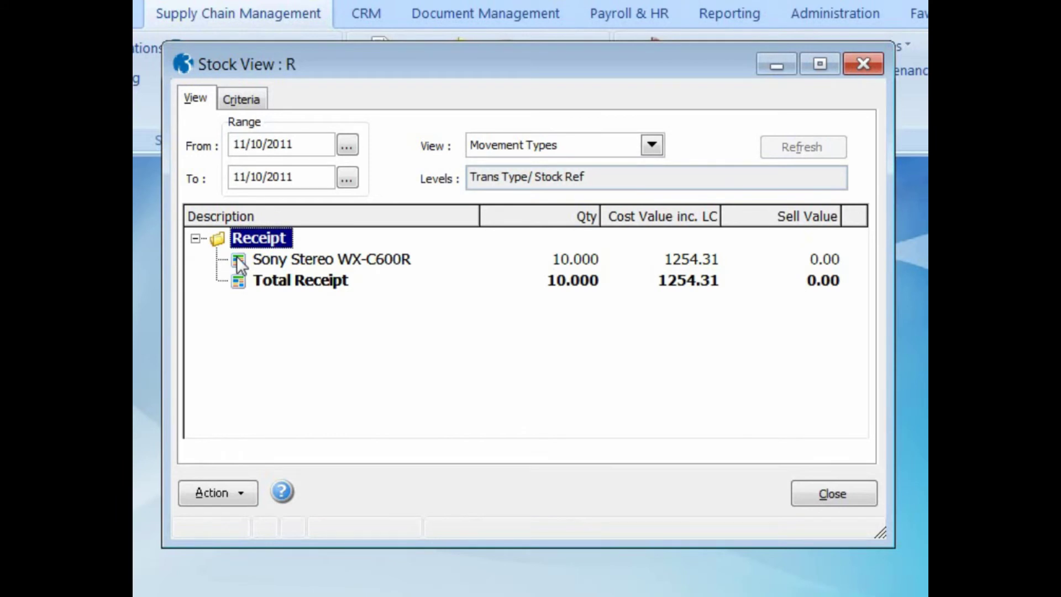
double_click(237, 256)
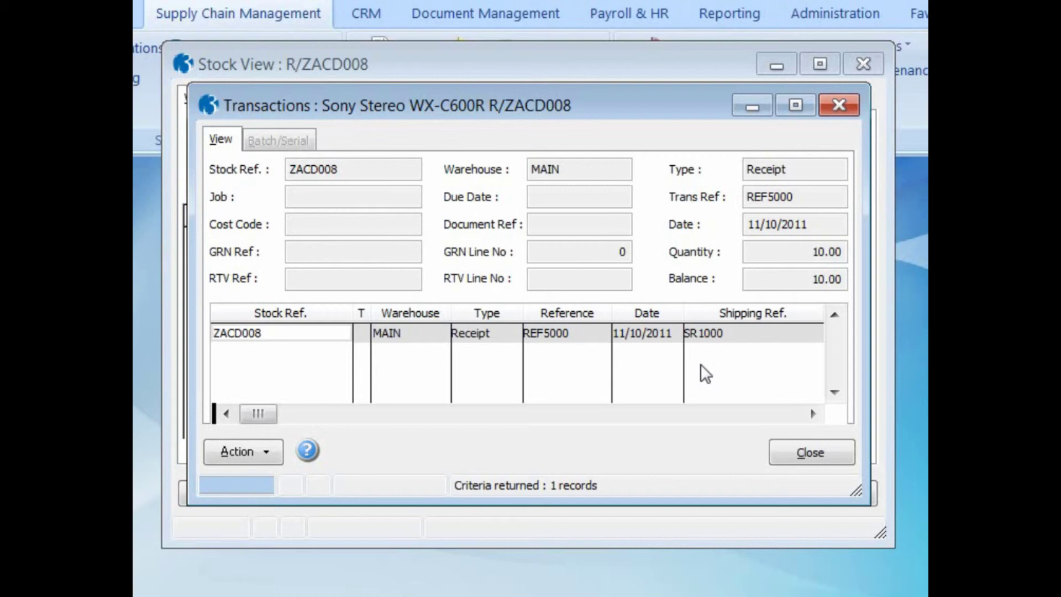
click(817, 452)
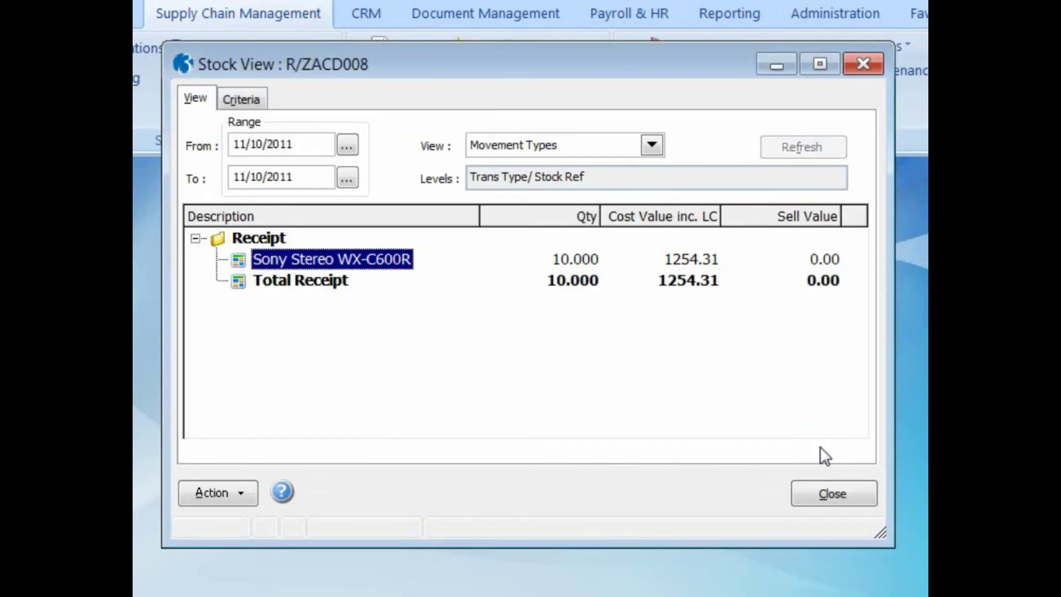
click(828, 494)
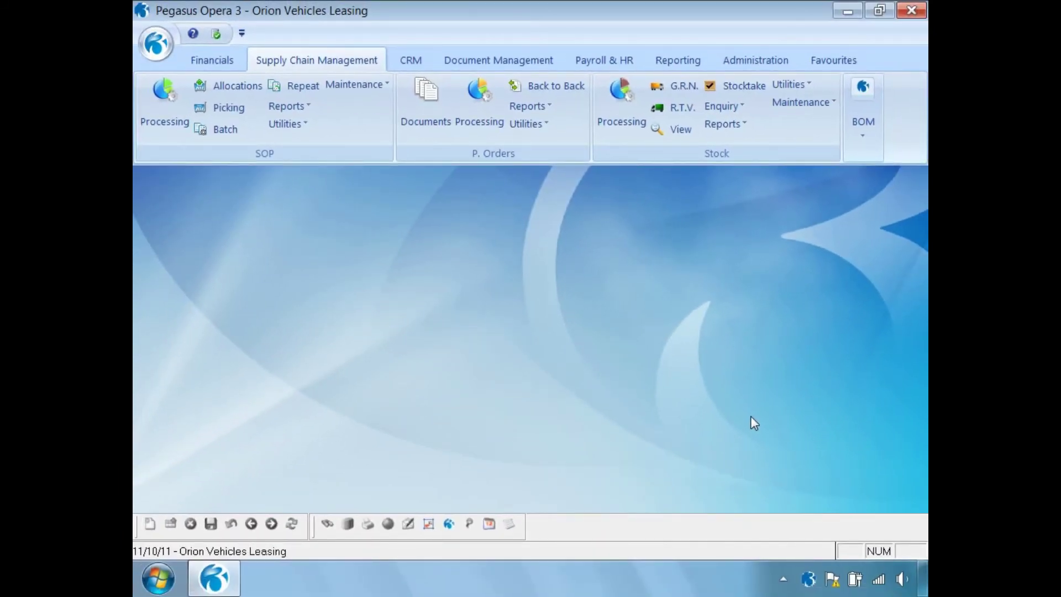
Start a new sales invoice for Adams Light Engineering Ltd, publishing to a Print Spooler PDF file named 1 with description INVOICE.
click(164, 102)
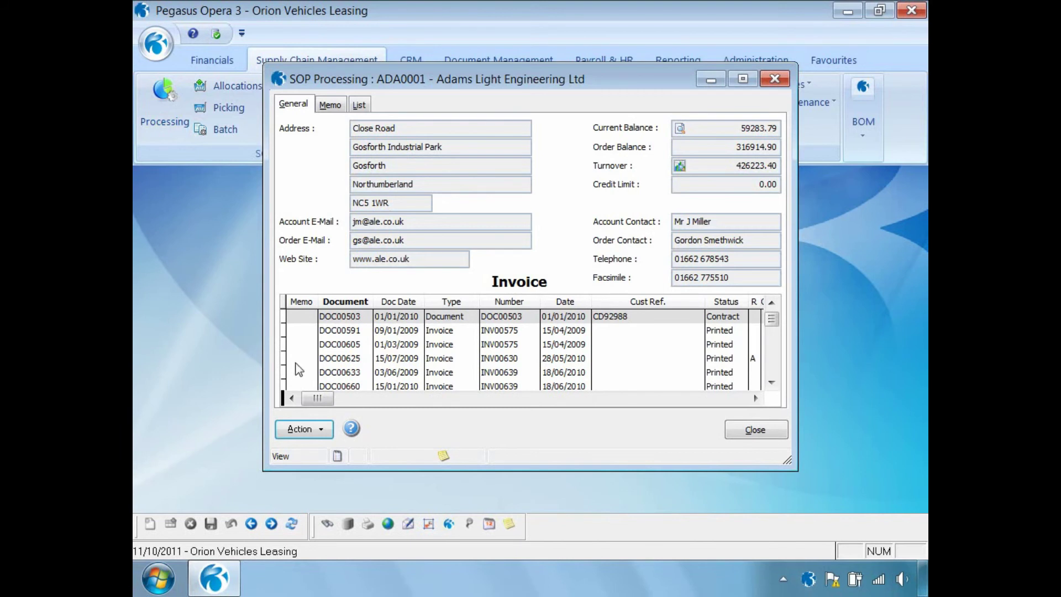
click(309, 430)
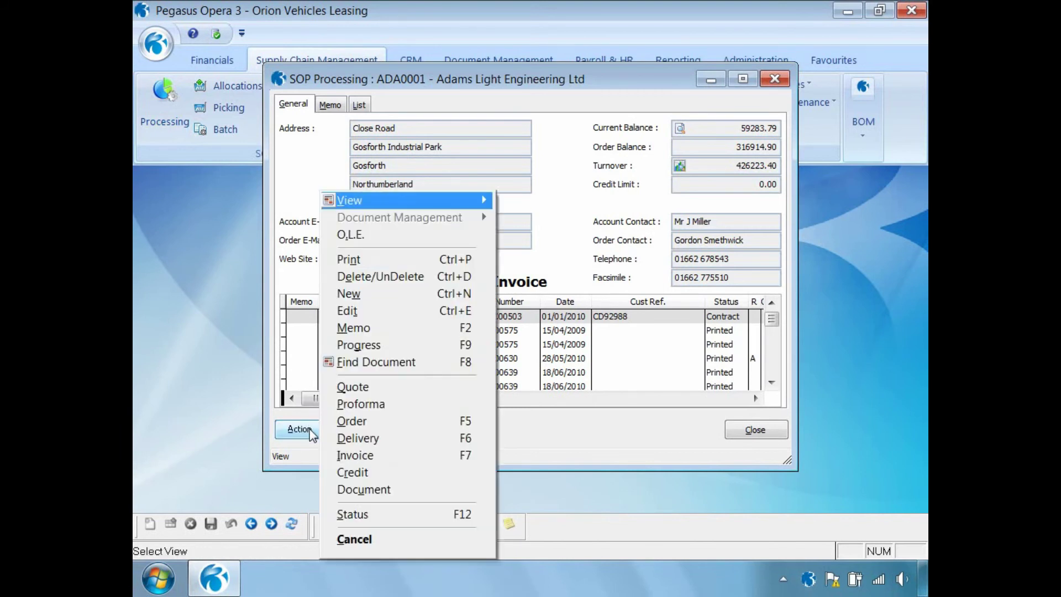
click(373, 295)
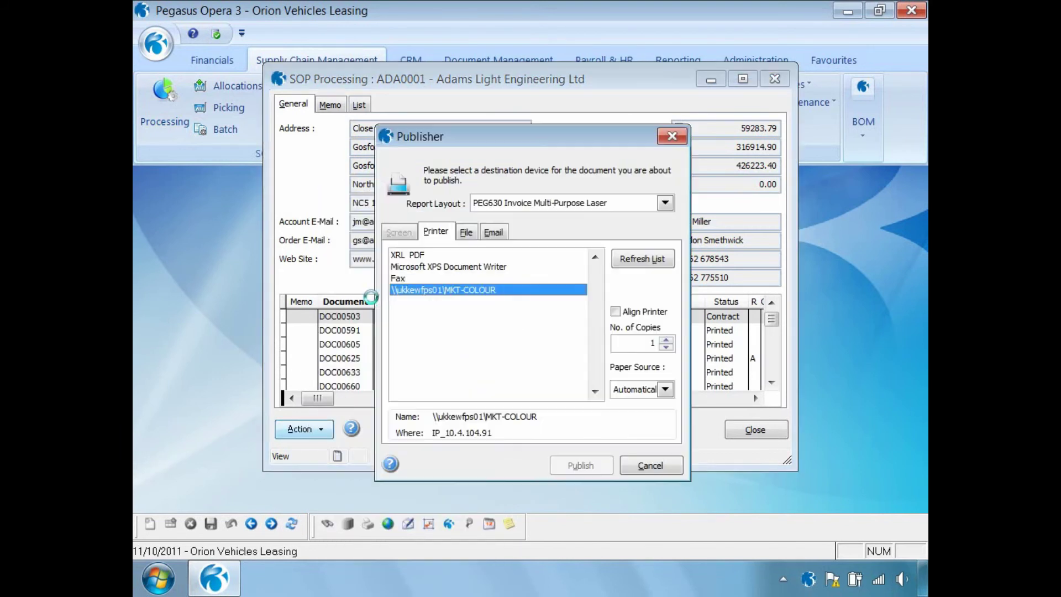
click(459, 239)
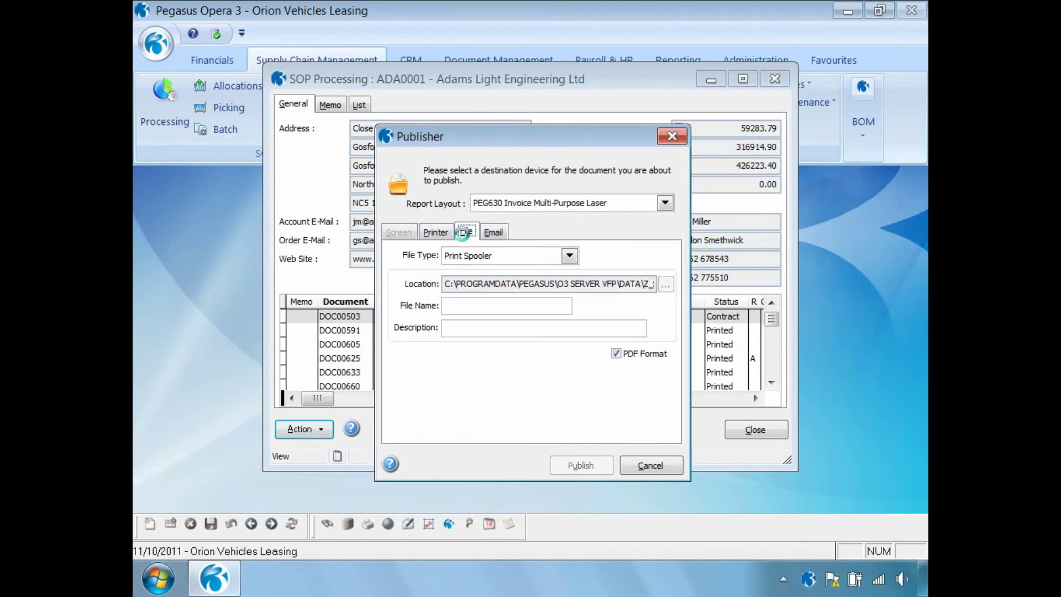
text(1)
key(Tab)
text(INVOICE)
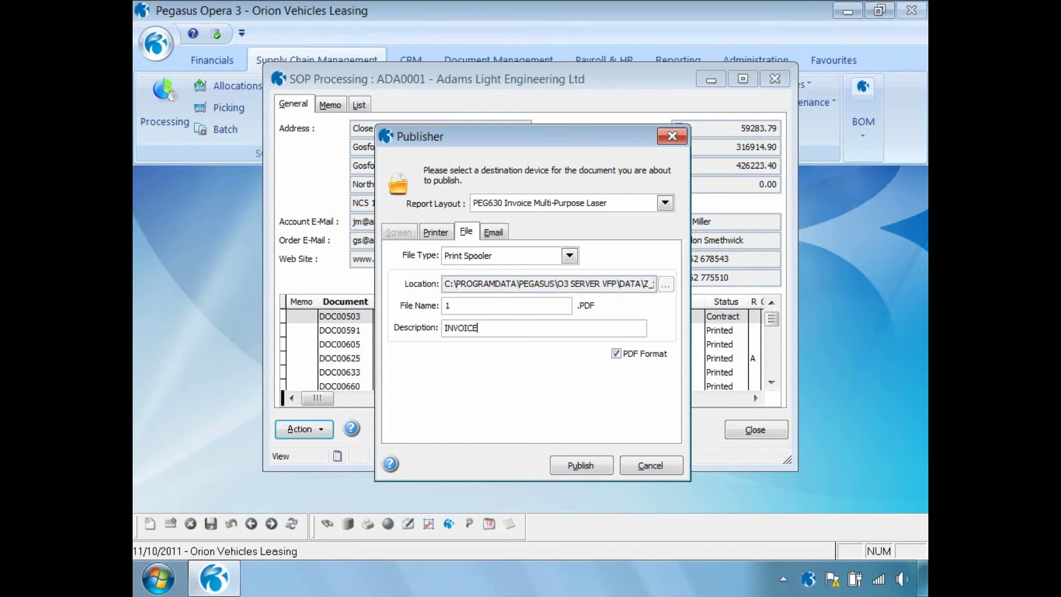
click(559, 464)
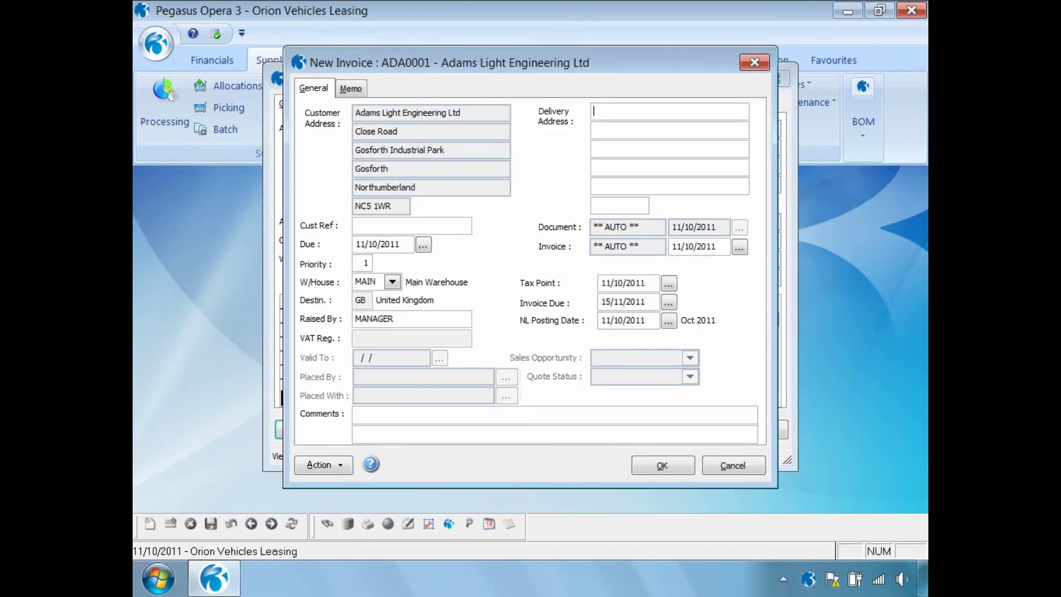
Accept the invoice header and enter a line for ZACD008 with quantity 1.00 at a sell price of 199.00.
click(666, 466)
text(ZAC)
key(Return)
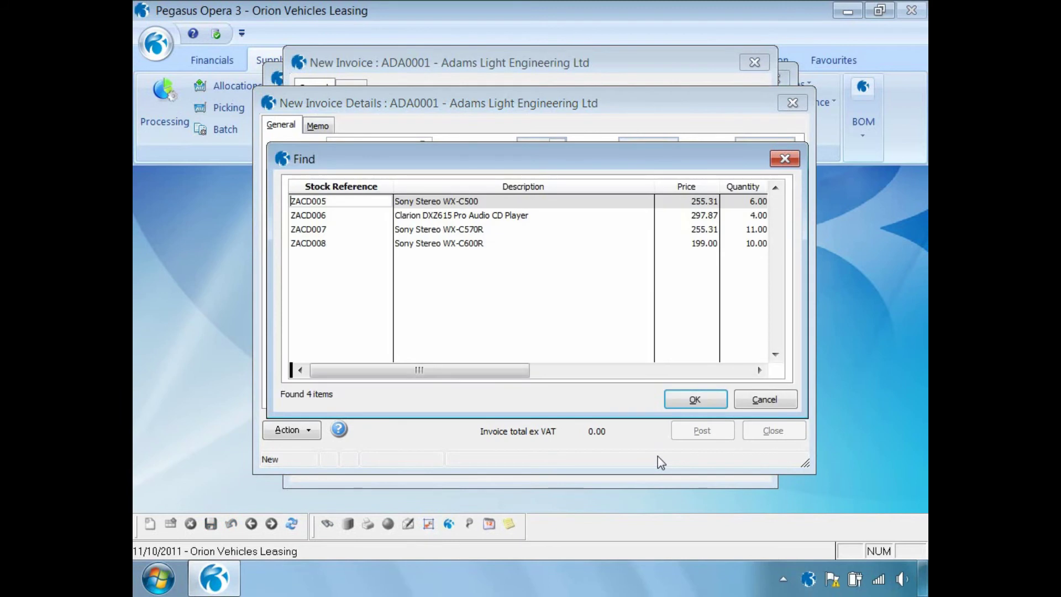
click(325, 245)
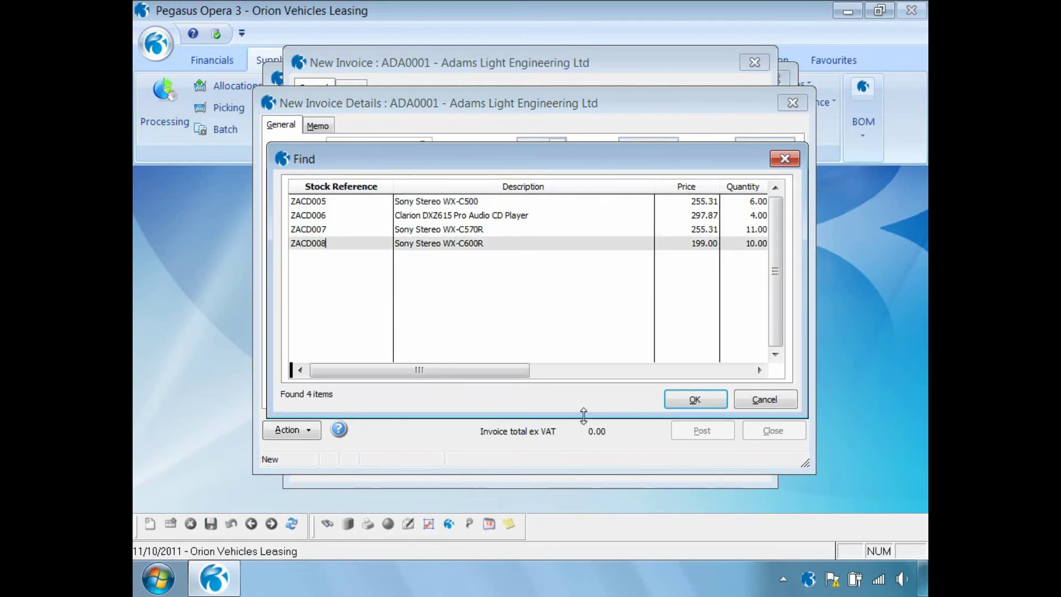
click(694, 399)
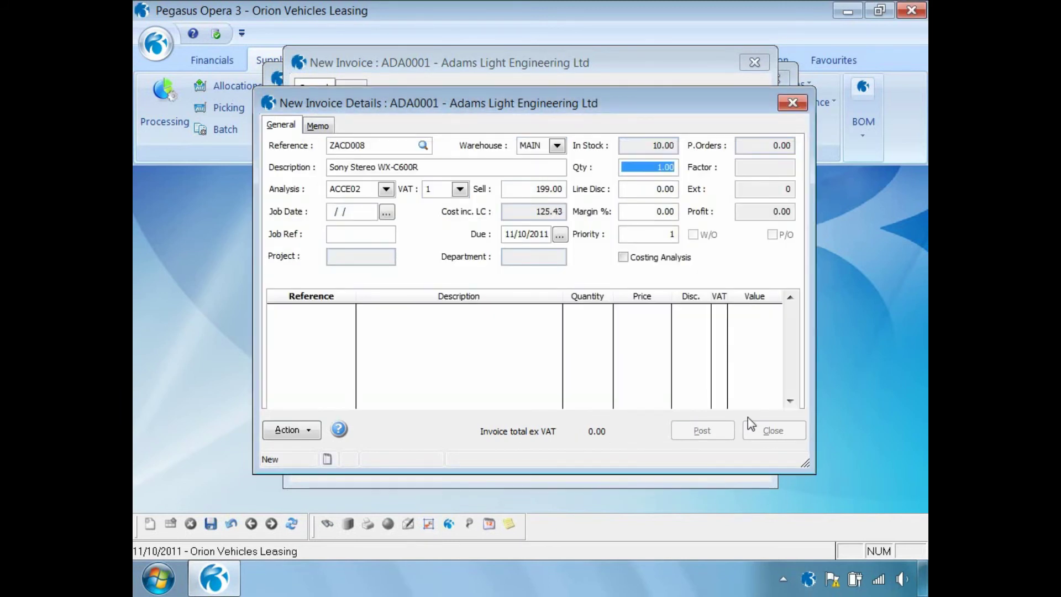
key(Return)
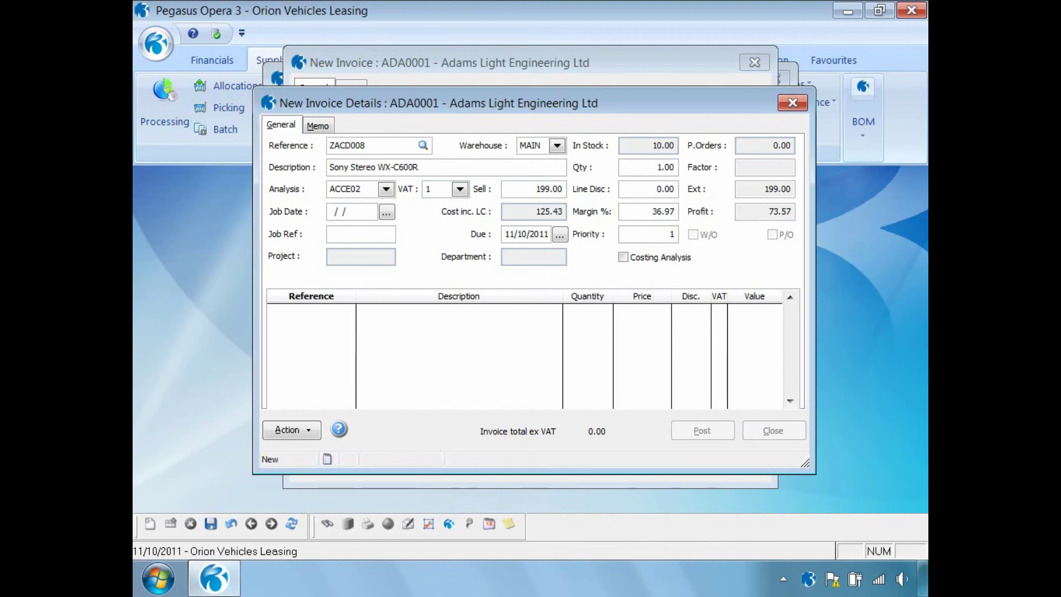
key(Return)
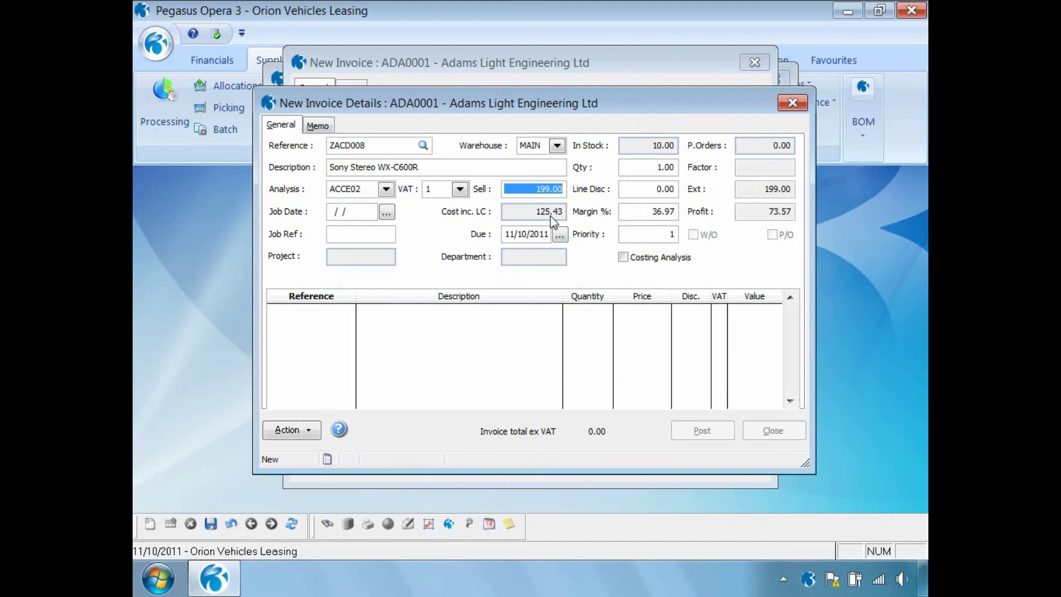
Save the ZACD008 line and post the invoice, accepting the document value update and declining to capture a document.
click(210, 523)
click(691, 433)
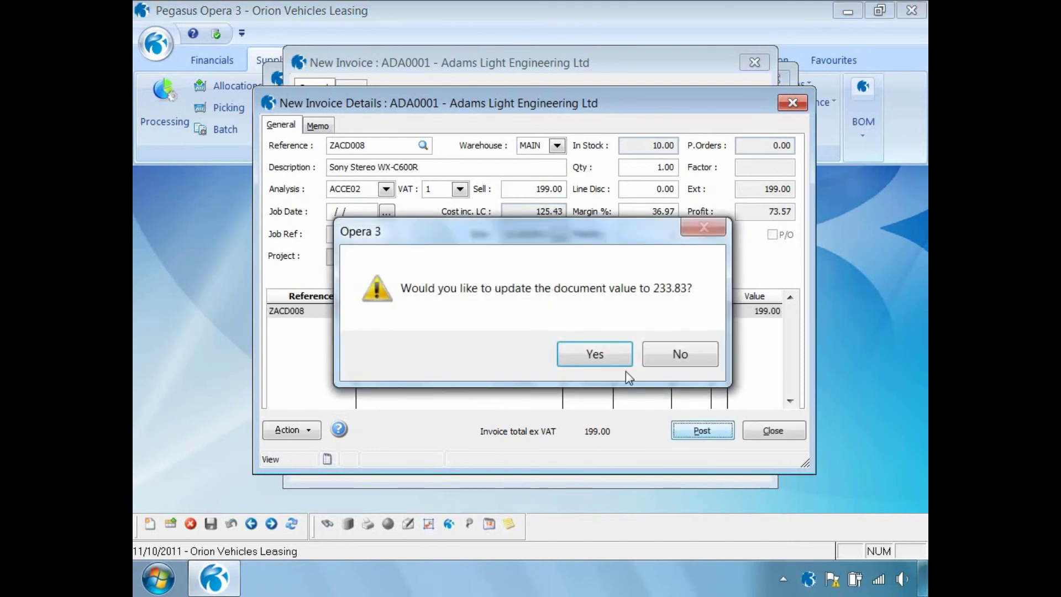
click(604, 355)
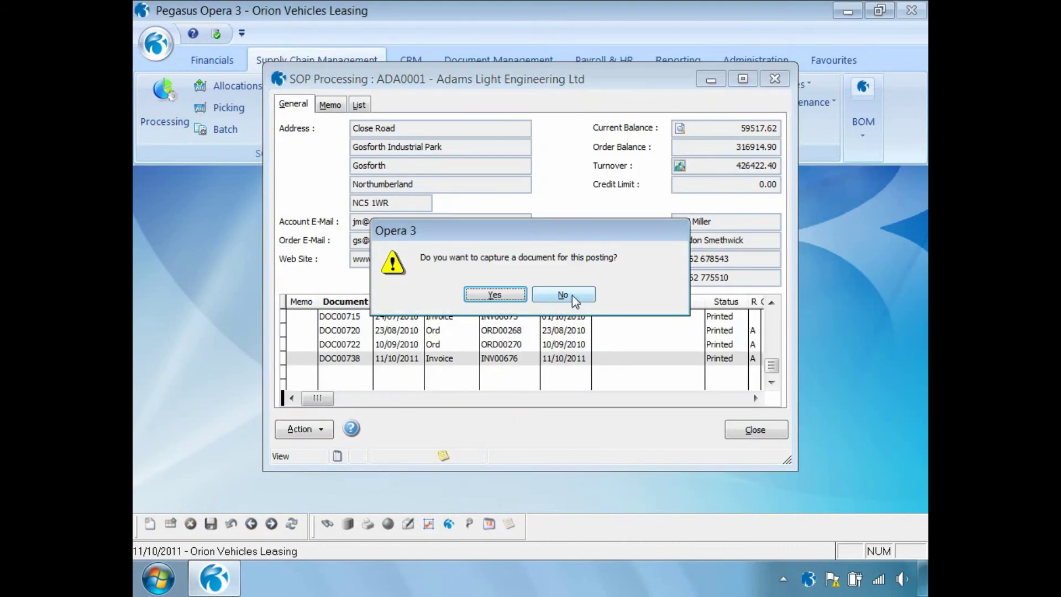
click(574, 299)
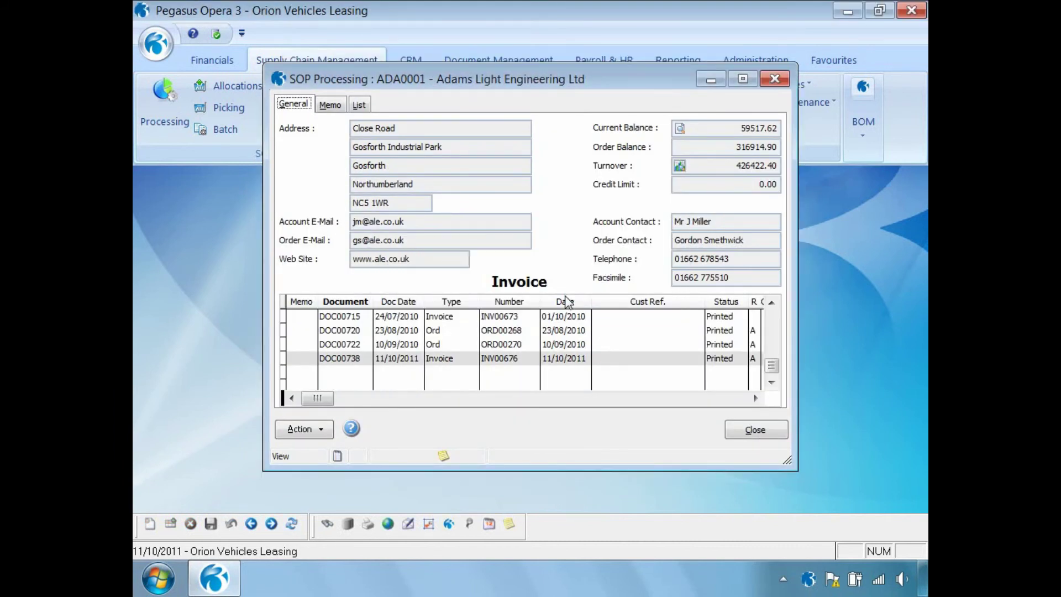
View the totals of the posted Adams Light Engineering Ltd invoice and close sales order processing.
click(312, 434)
mouse_move(349, 200)
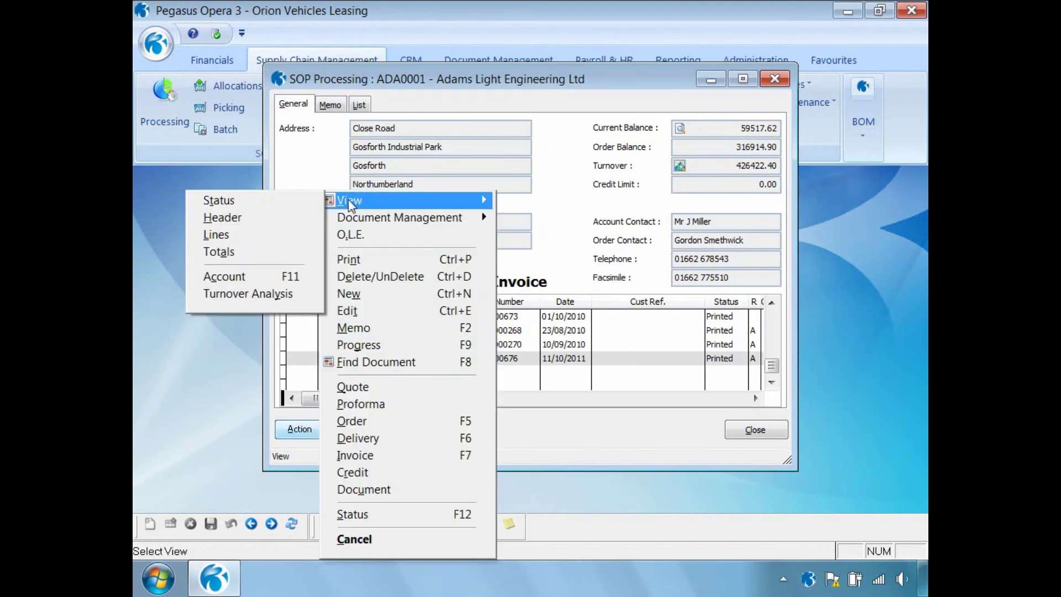
click(224, 253)
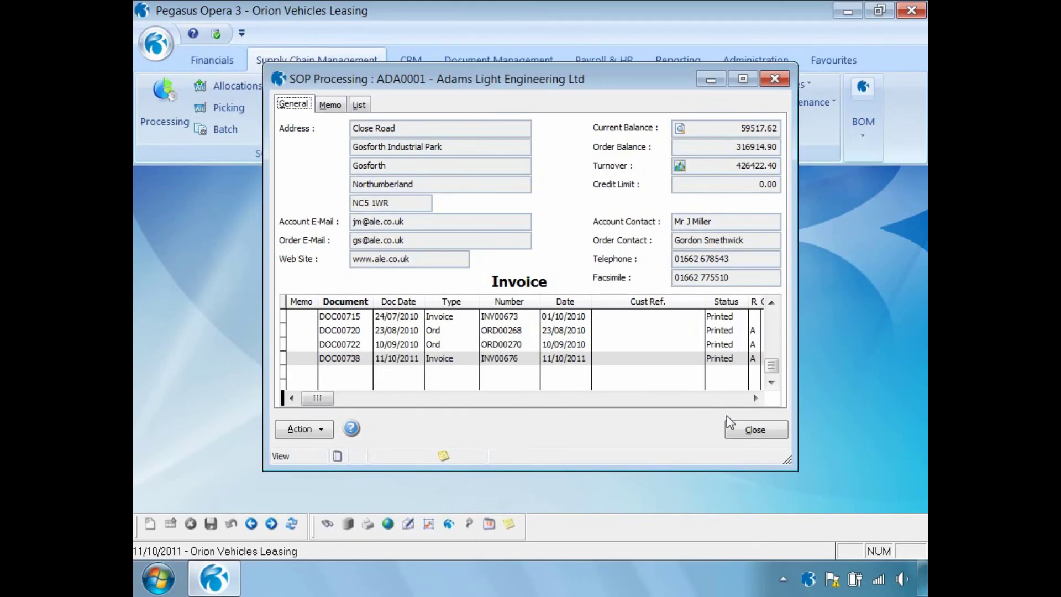
click(750, 430)
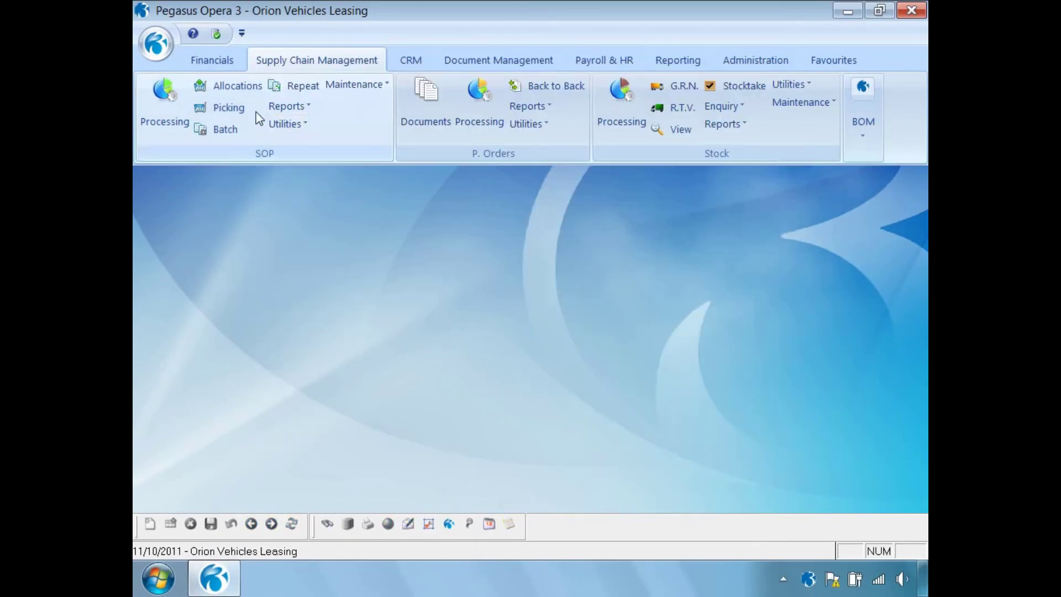
Open the nominal ledger view, set both years to 2011 and the From period to 10, choose the Nominal view, and refresh the data.
click(220, 61)
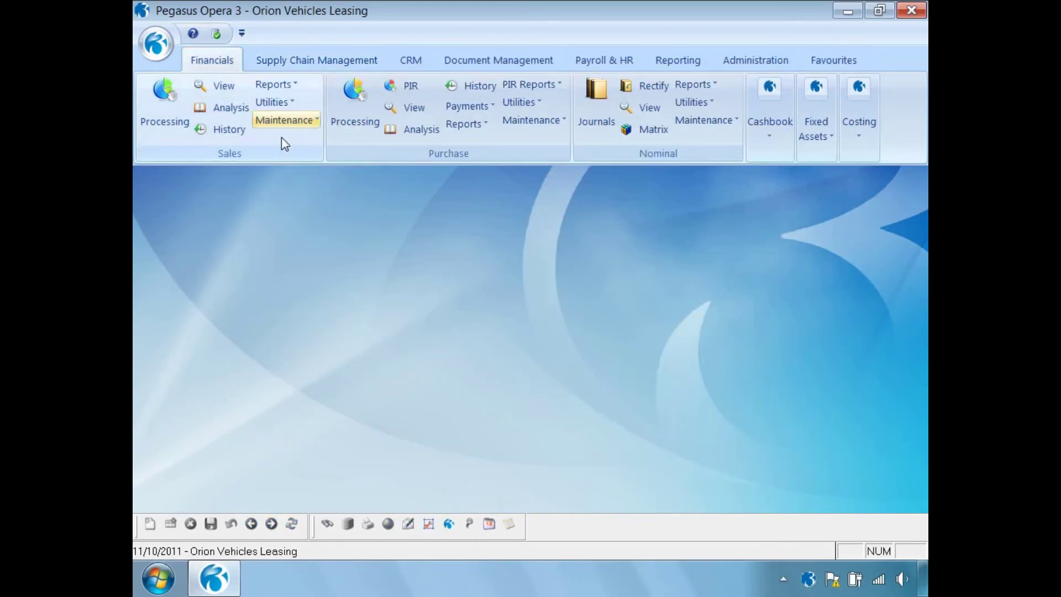
click(648, 109)
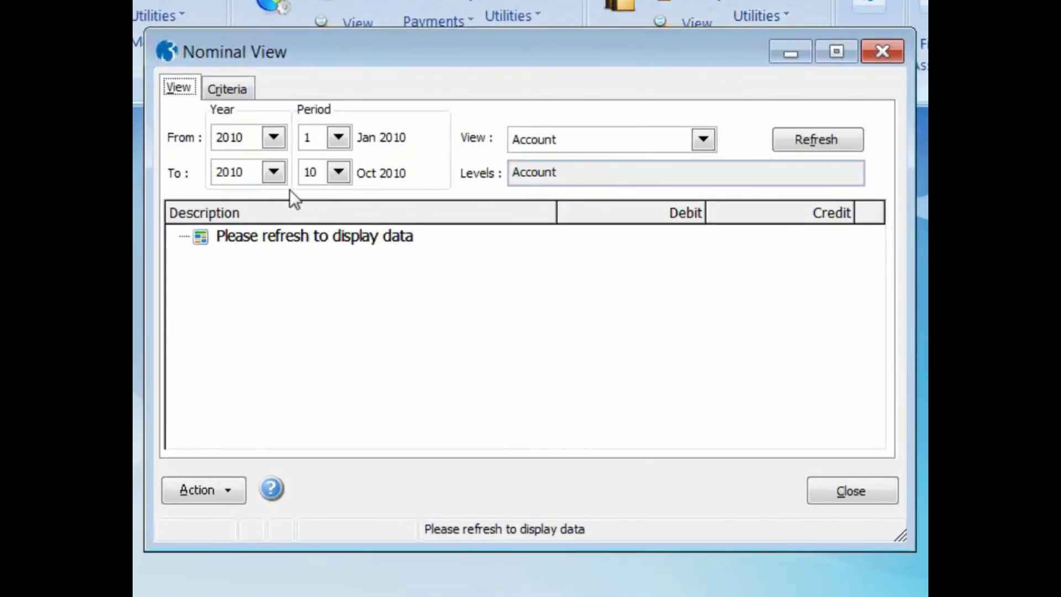
click(274, 175)
click(260, 243)
click(272, 136)
click(259, 211)
click(338, 137)
scroll(339, 232, down, 3)
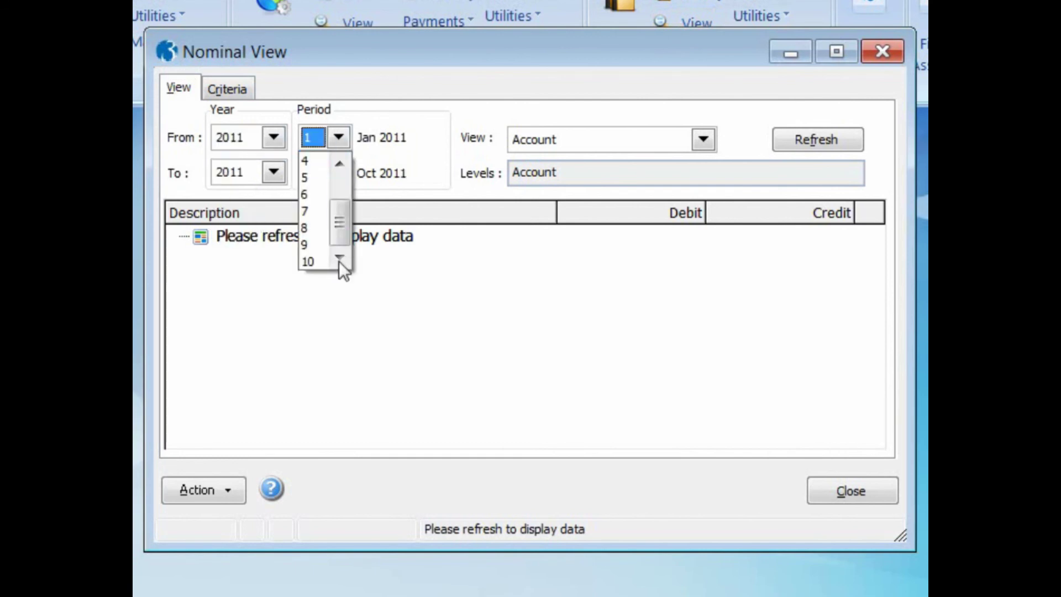
click(311, 263)
click(682, 138)
click(667, 181)
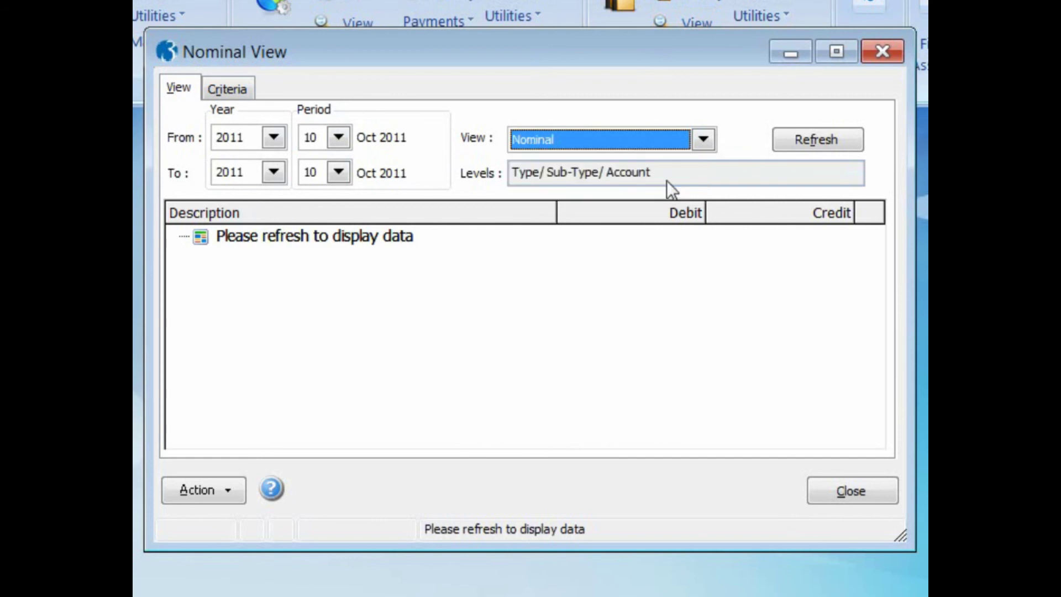
click(806, 143)
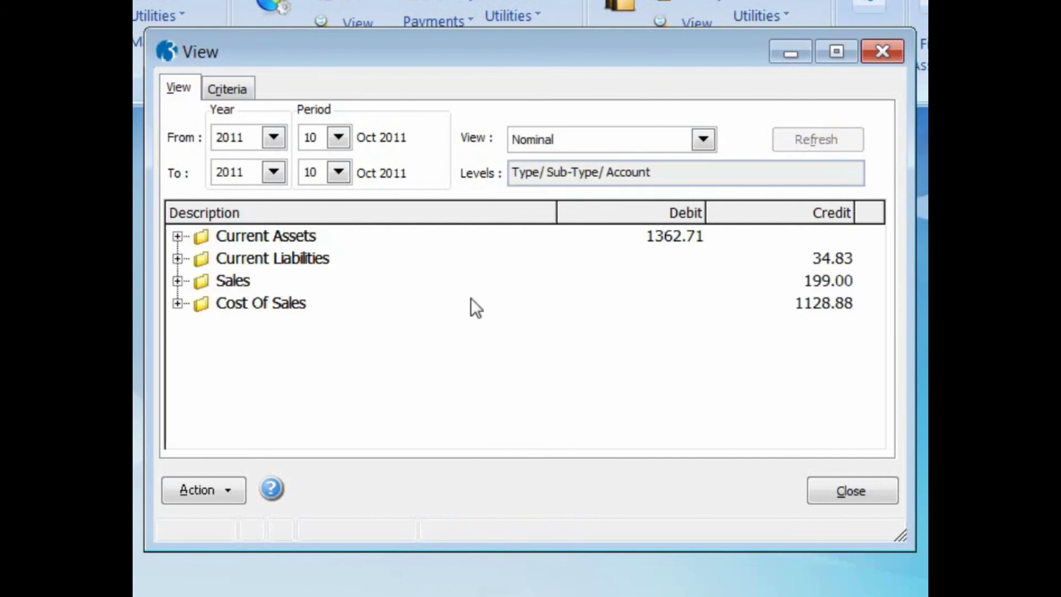
Examine the Trade Debtors transactions within Debtors under Current Assets and close the transaction list.
click(176, 238)
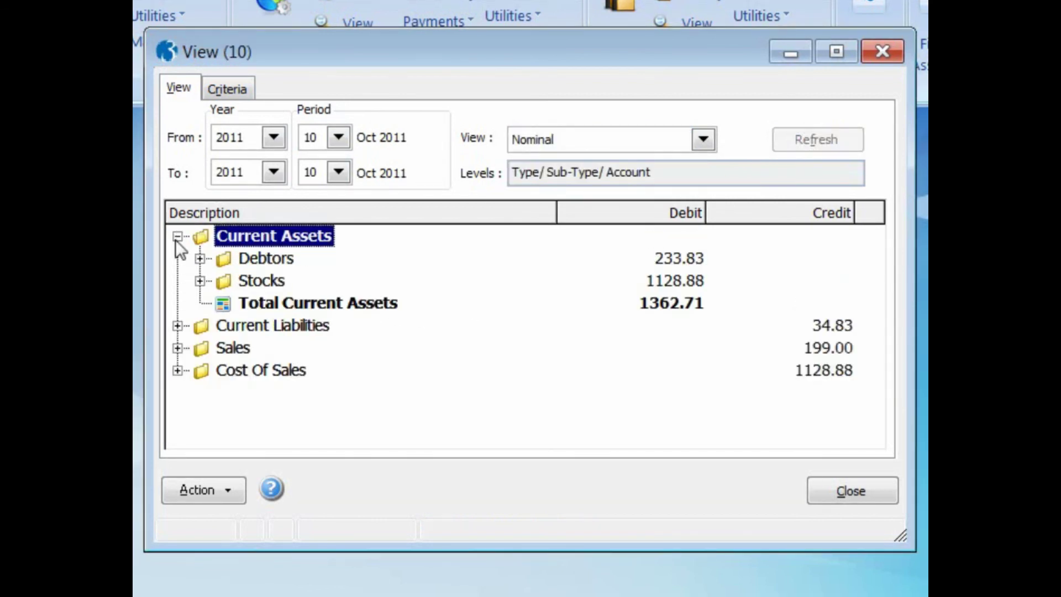
click(200, 258)
double_click(247, 281)
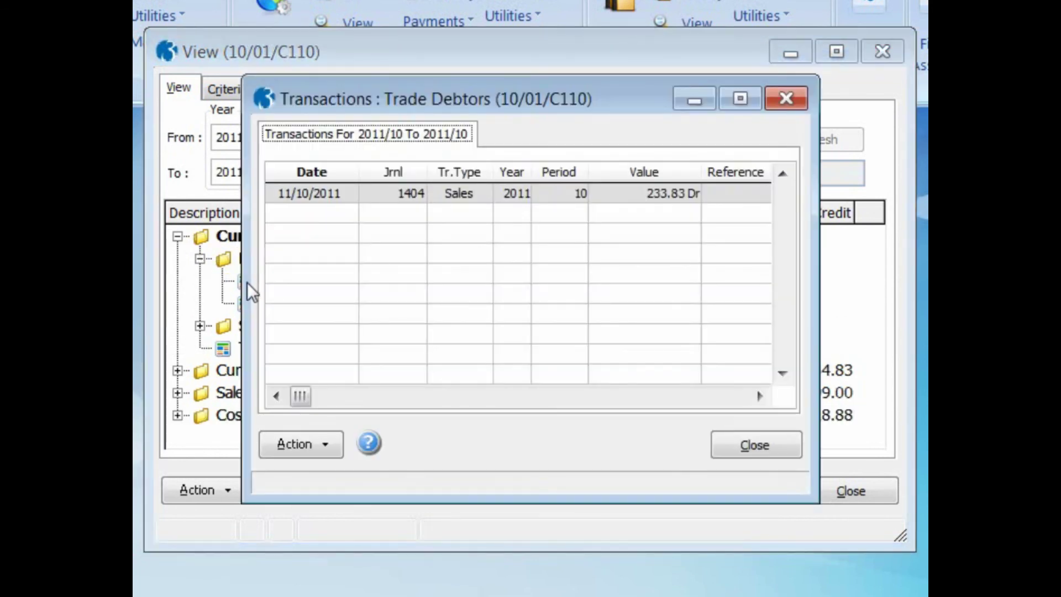
click(727, 445)
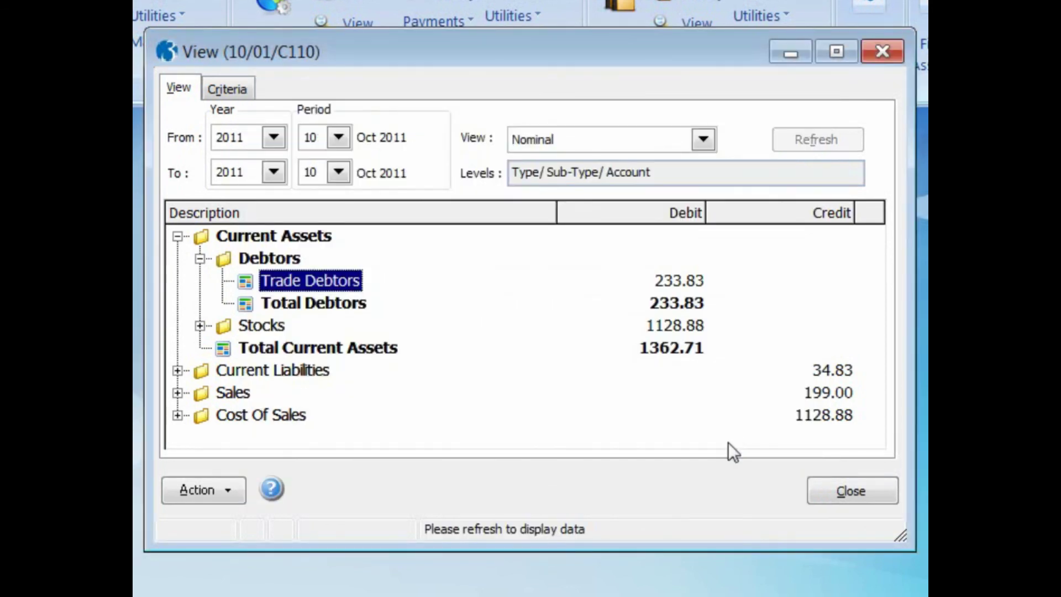
Examine the Stock account transactions within Stocks under Current Assets and close the transaction list.
click(200, 326)
double_click(243, 349)
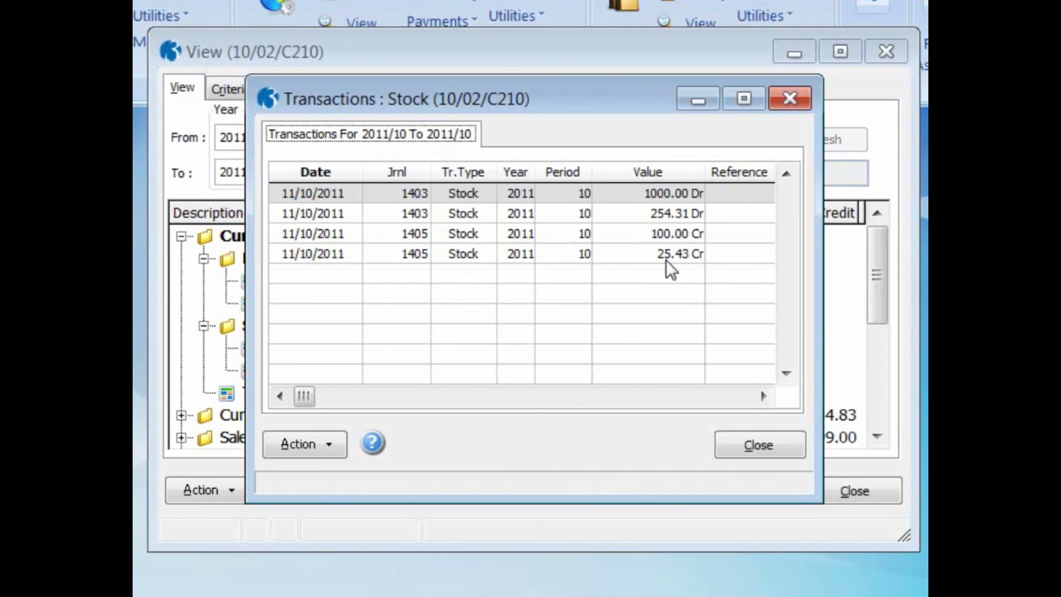
click(746, 445)
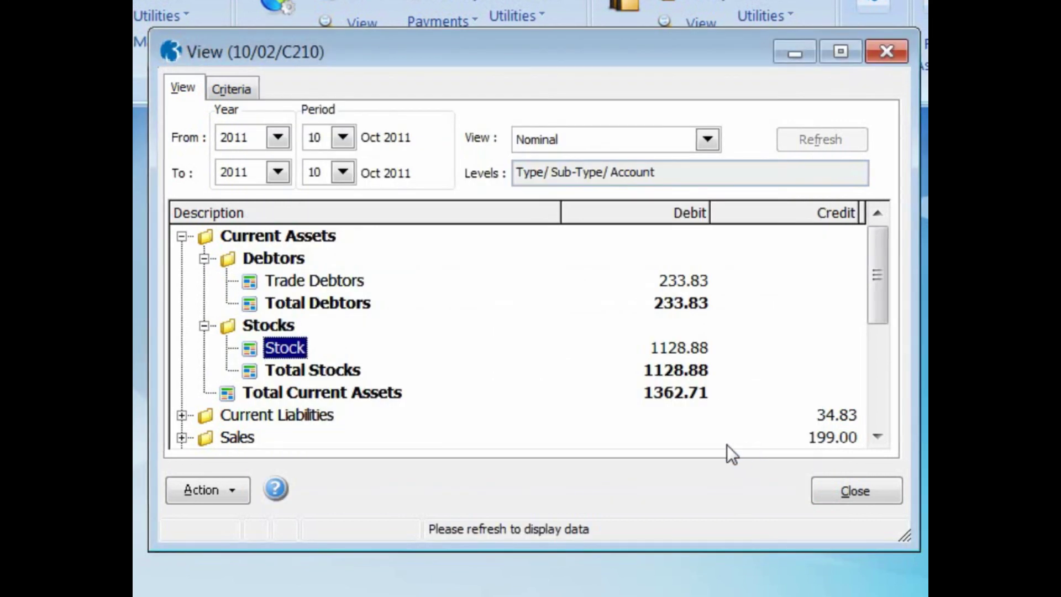